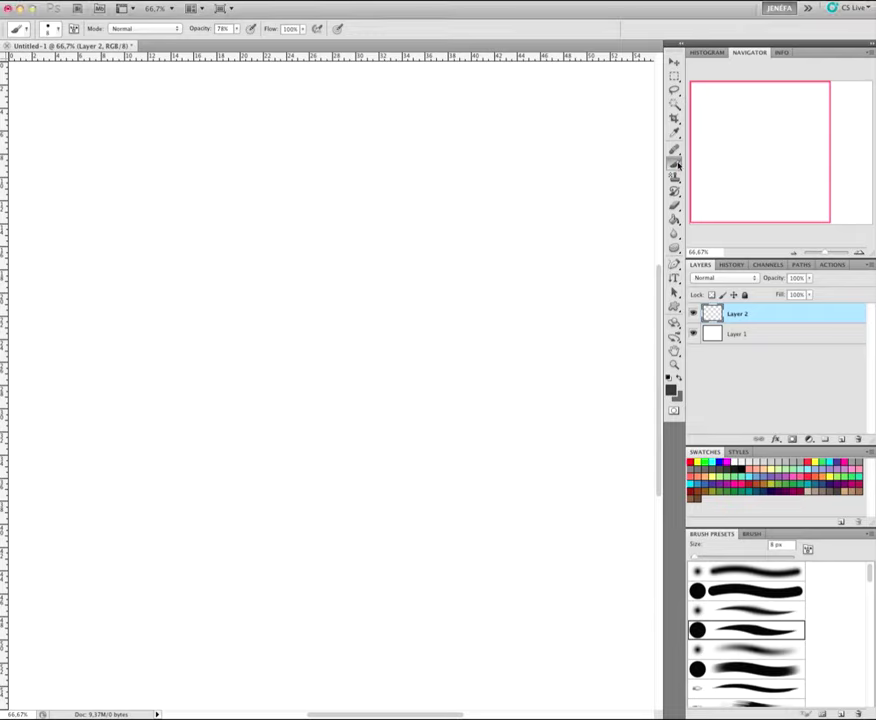
# Step: At 87% brush opacity, sketch the rind outline: left corner, right tip, top rim and inner curve
pyautogui.press('8')
pyautogui.press('7')
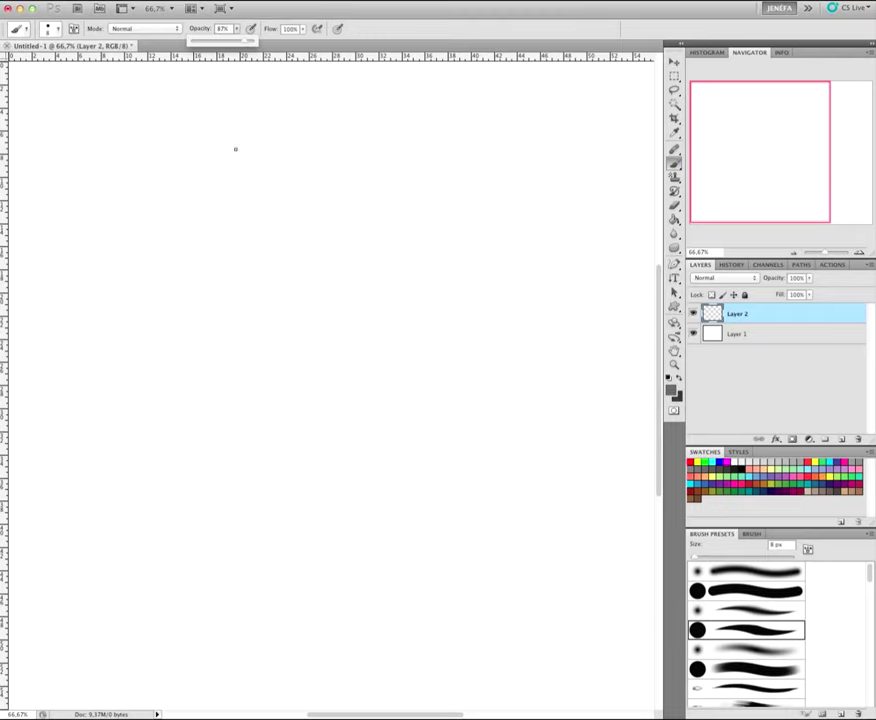
pyautogui.moveTo(216, 372)
pyautogui.mouseDown()
pyautogui.moveTo(380, 440)
pyautogui.moveTo(435, 345)
pyautogui.mouseUp()
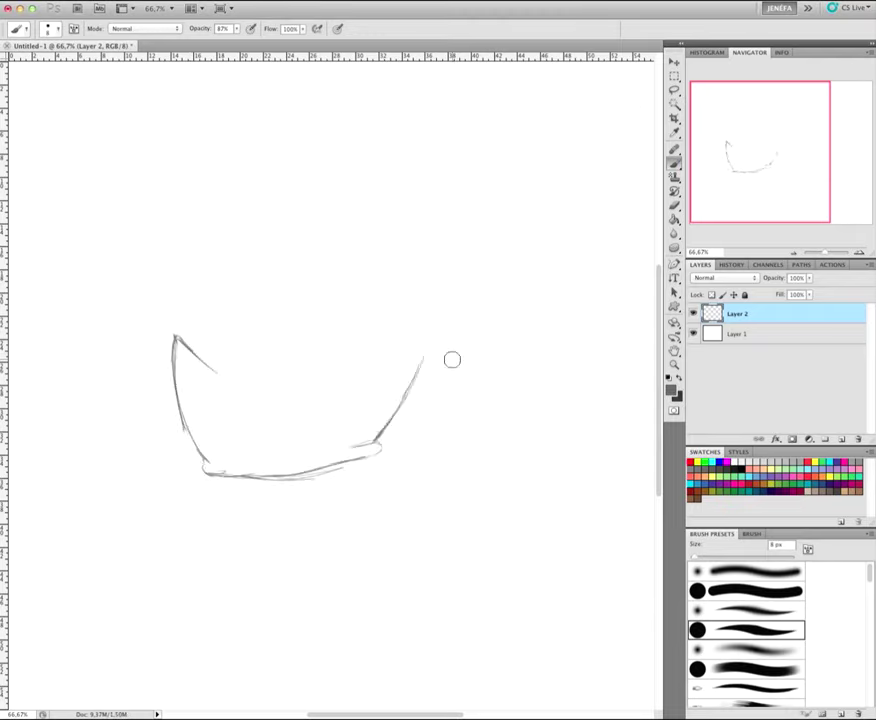
pyautogui.hotkey('ctrl', 'z')
pyautogui.moveTo(380, 442); pyautogui.dragTo(343, 365)
pyautogui.moveTo(435, 350); pyautogui.dragTo(400, 395)
pyautogui.moveTo(216, 372); pyautogui.dragTo(399, 391)
# Step: Rough in short strokes inside the rind's bowl, undoing the curl at the top-left tip
pyautogui.moveTo(360, 430); pyautogui.dragTo(400, 412)
pyautogui.moveTo(245, 398); pyautogui.dragTo(290, 438)
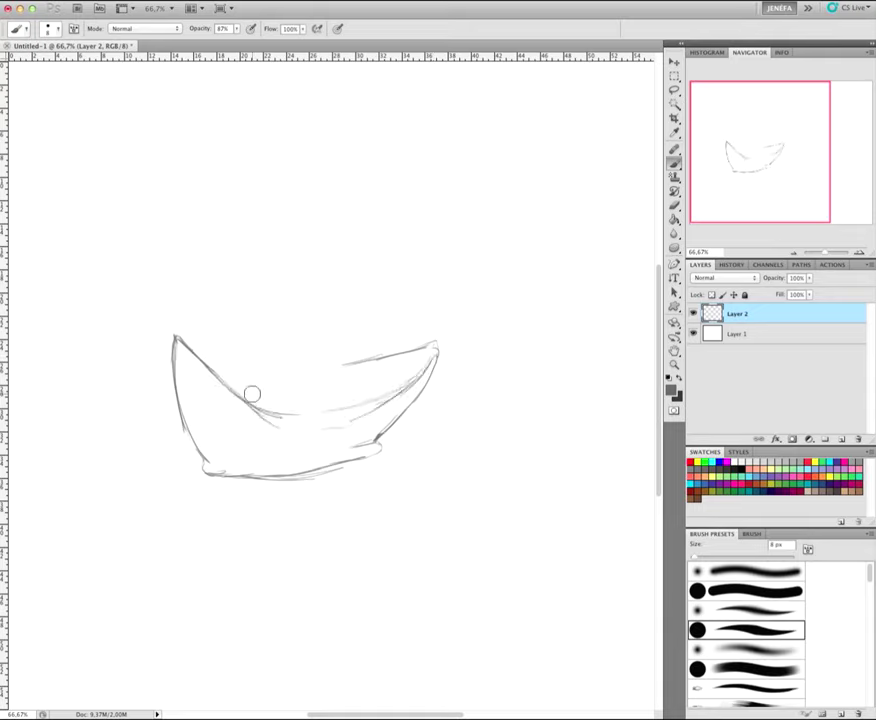
pyautogui.hotkey('ctrl', 'z')
pyautogui.moveTo(370, 425); pyautogui.dragTo(418, 396)
pyautogui.moveTo(235, 405); pyautogui.dragTo(290, 435)
pyautogui.moveTo(220, 330)
pyautogui.mouseDown()
pyautogui.moveTo(190, 342)
pyautogui.moveTo(232, 372)
pyautogui.mouseUp()
pyautogui.hotkey('ctrl', 'z')
# Step: On a new Layer 3, sketch the figure's first strokes on the bowl
pyautogui.hotkey('ctrl', 'shift', 'alt', 'n')
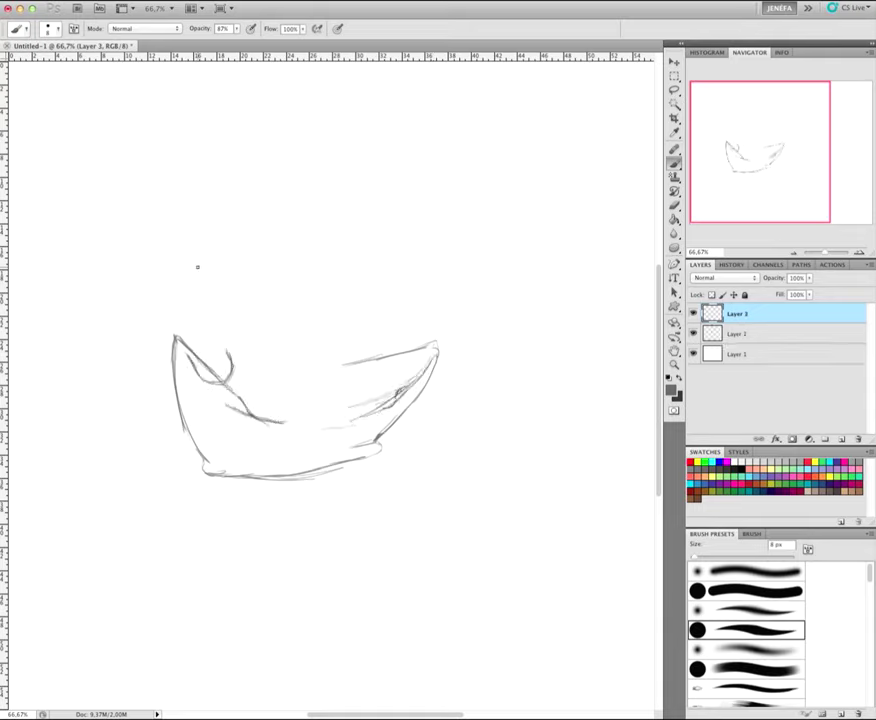
pyautogui.hotkey('ctrl', 'z')
pyautogui.moveTo(190, 345); pyautogui.dragTo(218, 346)
pyautogui.hotkey('ctrl', 'z')
pyautogui.moveTo(262, 398); pyautogui.dragTo(182, 440)
# Step: Merge Layer 3 down into Layer 2, then sketch the figure's upper body, back and leg
pyautogui.rightClick(740, 313)
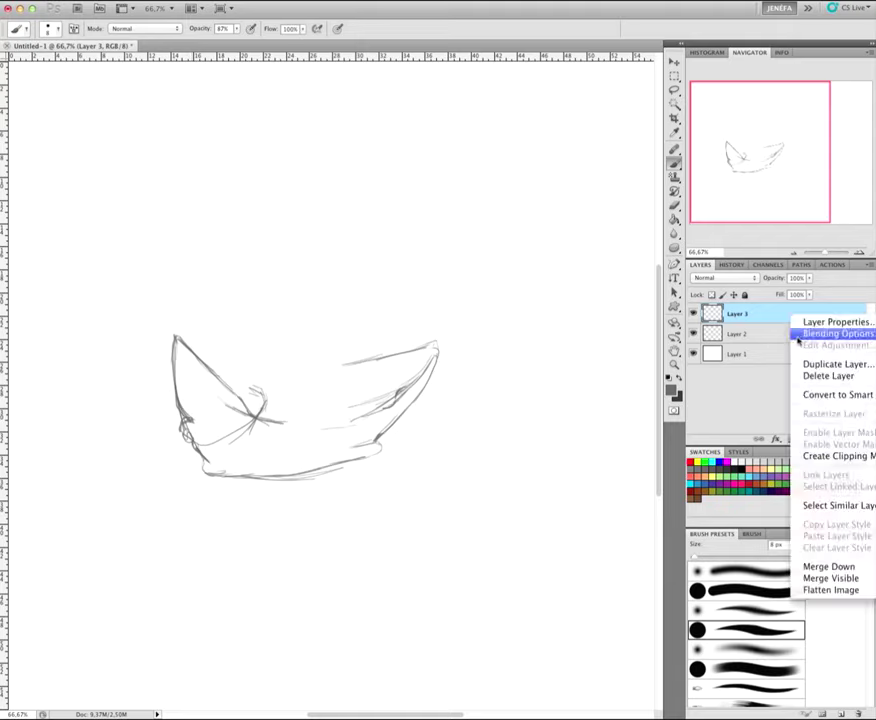
pyautogui.click(772, 622)
pyautogui.moveTo(244, 372); pyautogui.dragTo(332, 368)
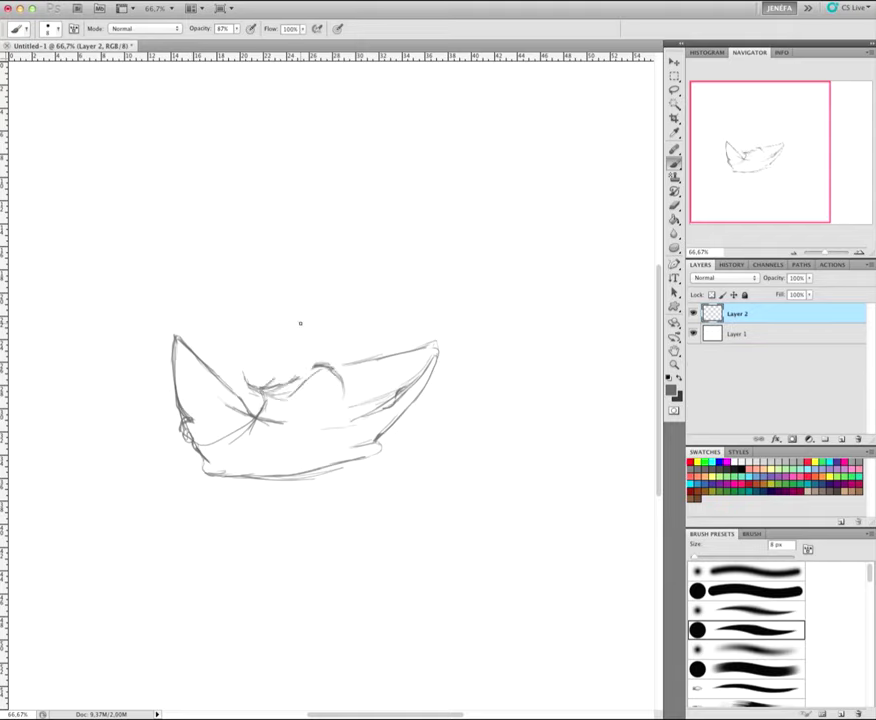
pyautogui.hotkey('ctrl', 'z')
pyautogui.moveTo(256, 389)
pyautogui.mouseDown()
pyautogui.moveTo(235, 352)
pyautogui.moveTo(231, 371)
pyautogui.moveTo(323, 375)
pyautogui.moveTo(268, 410)
pyautogui.moveTo(350, 396)
pyautogui.mouseUp()
pyautogui.moveTo(300, 372)
pyautogui.mouseDown()
pyautogui.moveTo(350, 380)
pyautogui.moveTo(340, 460)
pyautogui.mouseUp()
pyautogui.moveTo(322, 410)
pyautogui.mouseDown()
pyautogui.moveTo(327, 420)
pyautogui.moveTo(369, 354)
pyautogui.moveTo(422, 372)
pyautogui.moveTo(371, 454)
pyautogui.moveTo(404, 426)
pyautogui.moveTo(397, 454)
pyautogui.mouseUp()
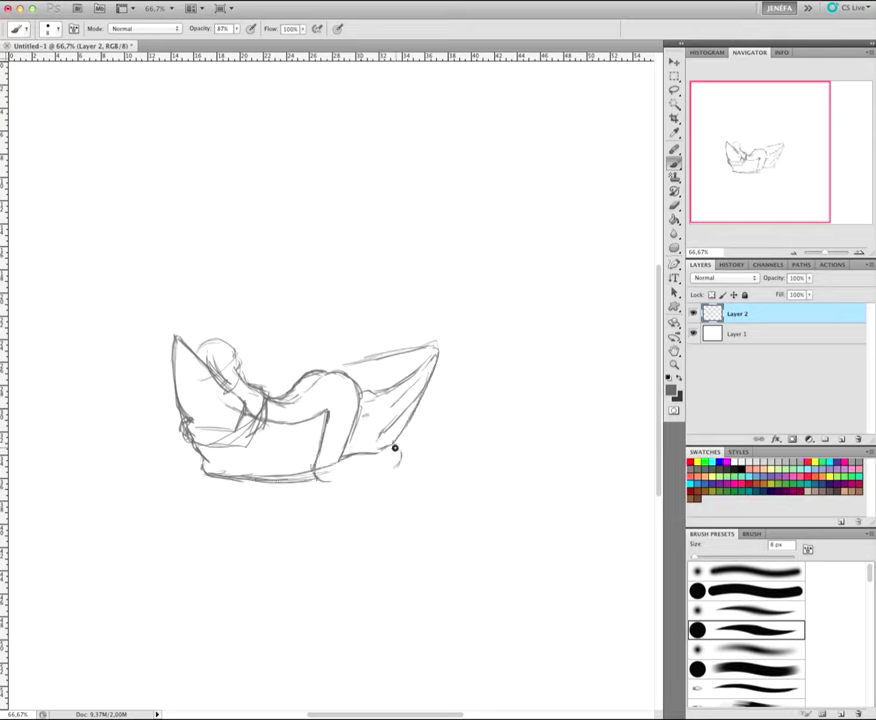
pyautogui.moveTo(325, 480); pyautogui.dragTo(395, 462)
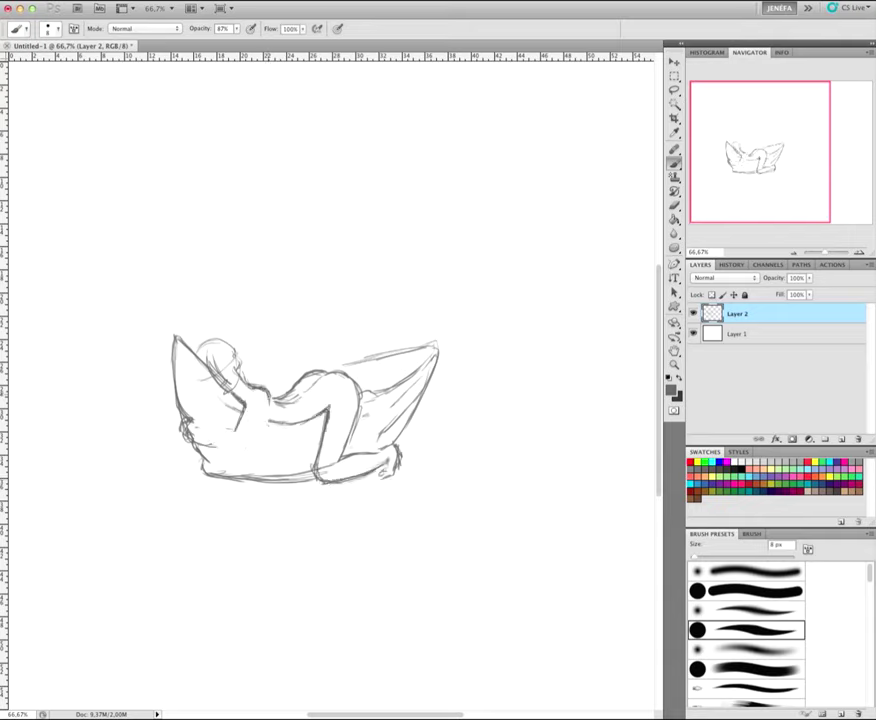
# Step: Rework the head and shoulder, add the arm, and draw hair strands over the bowed head
pyautogui.moveTo(240, 350)
pyautogui.mouseDown()
pyautogui.moveTo(210, 368)
pyautogui.moveTo(269, 396)
pyautogui.moveTo(233, 401)
pyautogui.moveTo(252, 393)
pyautogui.moveTo(230, 438)
pyautogui.moveTo(190, 416)
pyautogui.mouseUp()
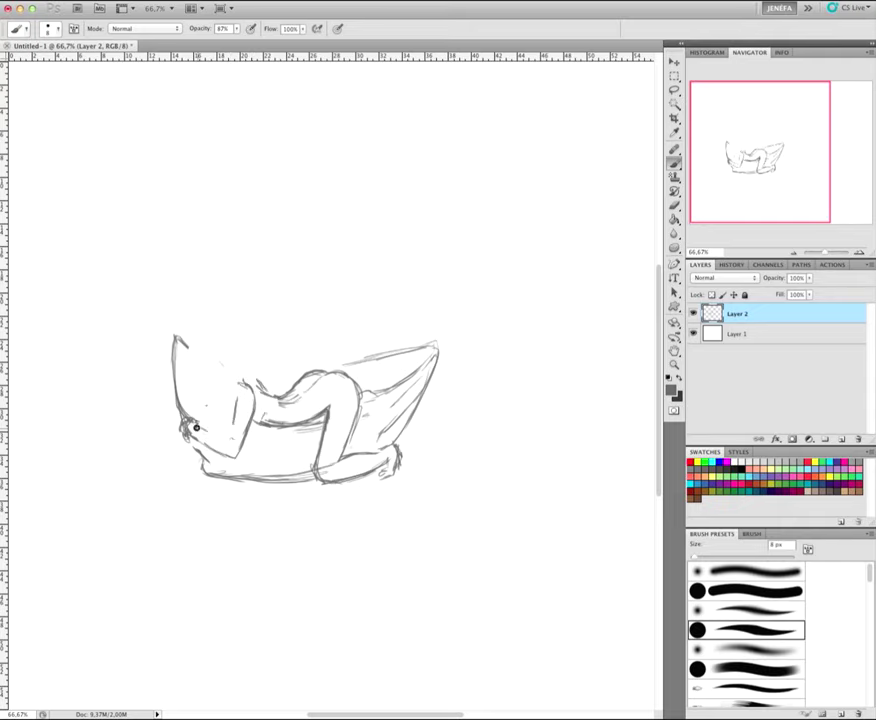
pyautogui.moveTo(240, 382); pyautogui.dragTo(255, 388)
pyautogui.moveTo(178, 338)
pyautogui.mouseDown()
pyautogui.moveTo(236, 396)
pyautogui.moveTo(226, 336)
pyautogui.moveTo(205, 348)
pyautogui.moveTo(234, 392)
pyautogui.mouseUp()
pyautogui.hotkey('ctrl', 'alt', 'z')
pyautogui.hotkey('ctrl', 'alt', 'z')
pyautogui.hotkey('ctrl', 'alt', 'z')
pyautogui.hotkey('ctrl', 'alt', 'z')
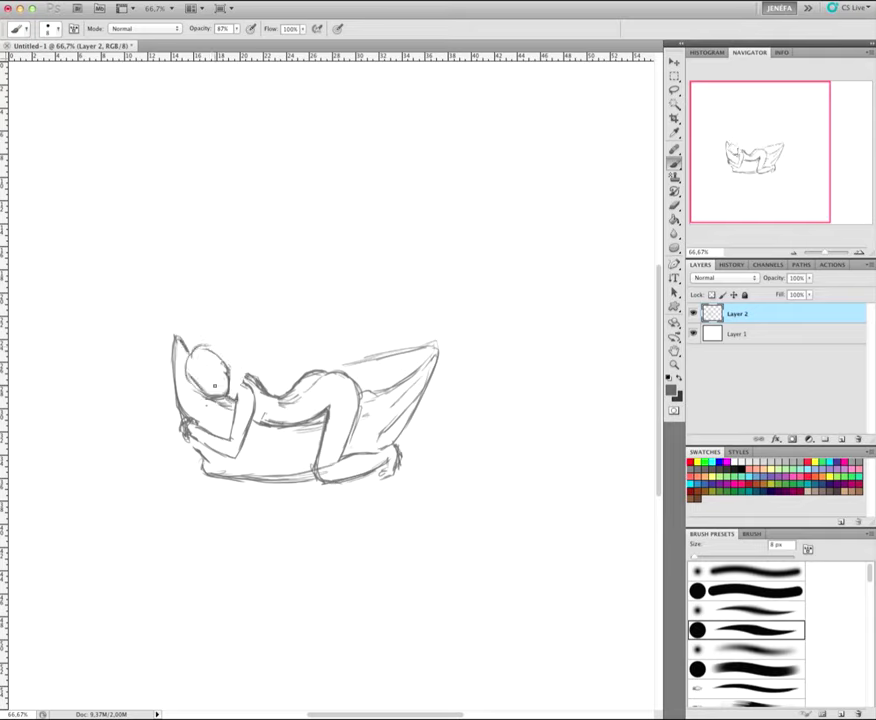
pyautogui.moveTo(219, 331)
pyautogui.mouseDown()
pyautogui.moveTo(203, 340)
pyautogui.moveTo(225, 345)
pyautogui.moveTo(200, 400)
pyautogui.mouseUp()
pyautogui.hotkey('ctrl', 'alt', 'z')
pyautogui.hotkey('ctrl', 'alt', 'z')
pyautogui.moveTo(215, 358)
pyautogui.mouseDown()
pyautogui.moveTo(213, 395)
pyautogui.moveTo(190, 350)
pyautogui.moveTo(215, 342)
pyautogui.moveTo(235, 356)
pyautogui.moveTo(227, 477)
pyautogui.moveTo(285, 490)
pyautogui.mouseUp()
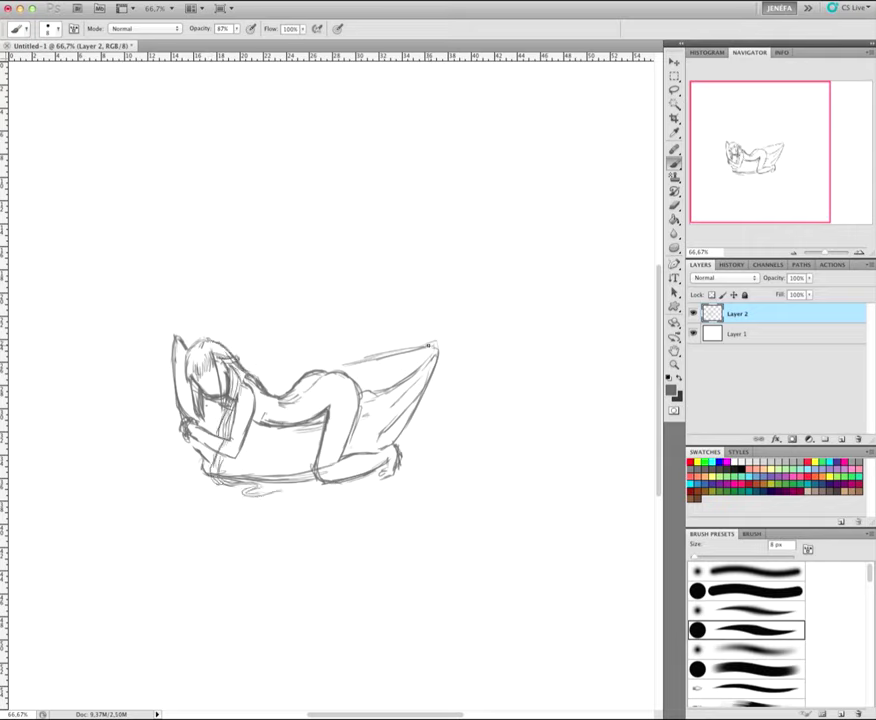
# Step: Add hair lines under the head, a back line and a scalloped rind tip
pyautogui.moveTo(430, 345)
pyautogui.mouseDown()
pyautogui.moveTo(370, 397)
pyautogui.moveTo(415, 425)
pyautogui.mouseUp()
pyautogui.press('b')
pyautogui.moveTo(352, 372)
pyautogui.mouseDown()
pyautogui.moveTo(372, 348)
pyautogui.moveTo(392, 440)
pyautogui.mouseUp()
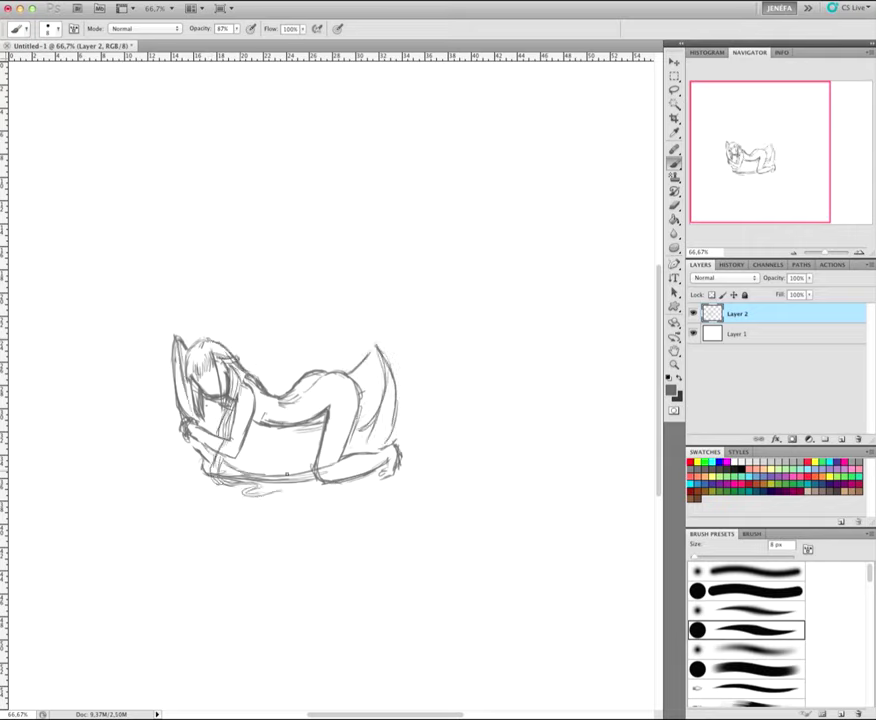
pyautogui.moveTo(374, 344); pyautogui.dragTo(394, 425)
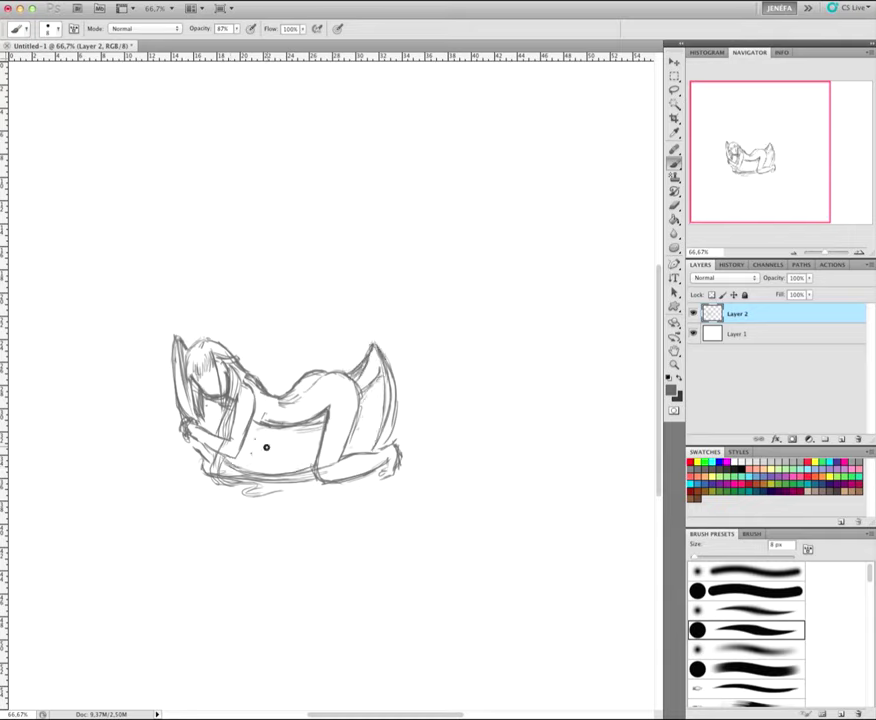
pyautogui.moveTo(257, 412); pyautogui.dragTo(254, 395)
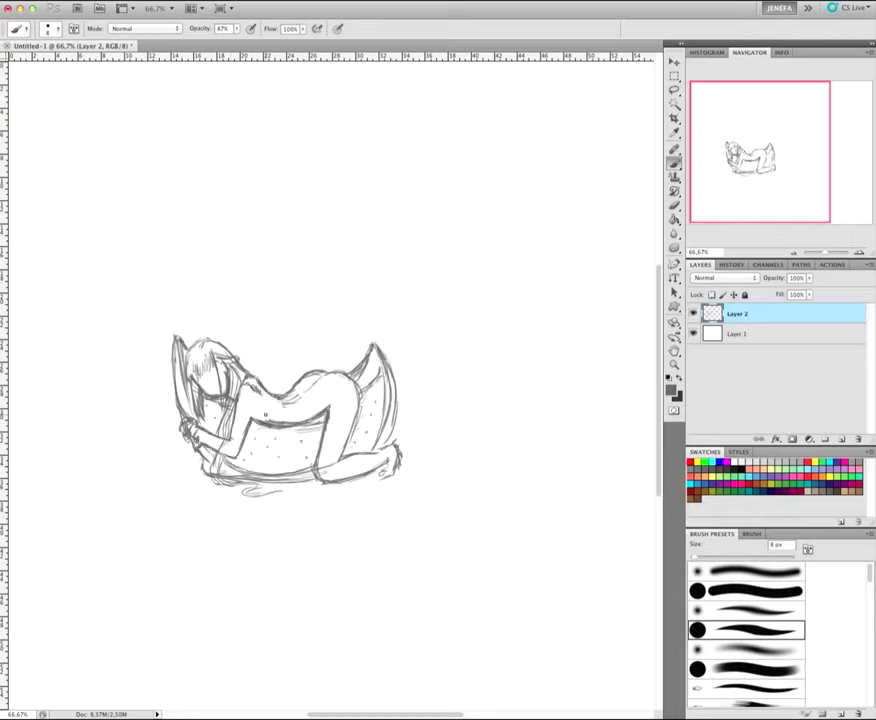
pyautogui.moveTo(277, 412); pyautogui.dragTo(326, 398)
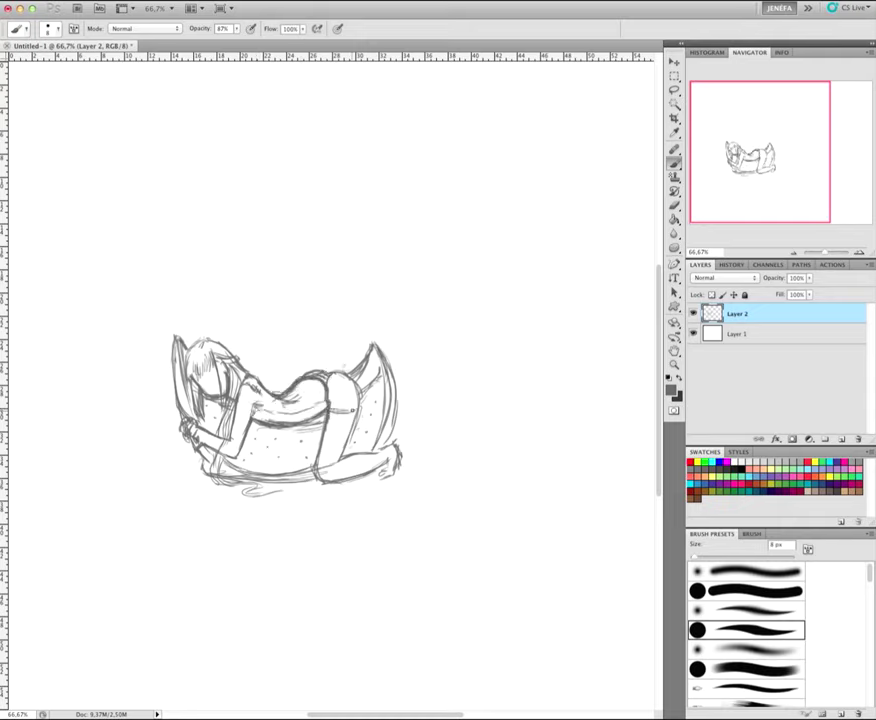
pyautogui.moveTo(340, 428); pyautogui.dragTo(345, 432)
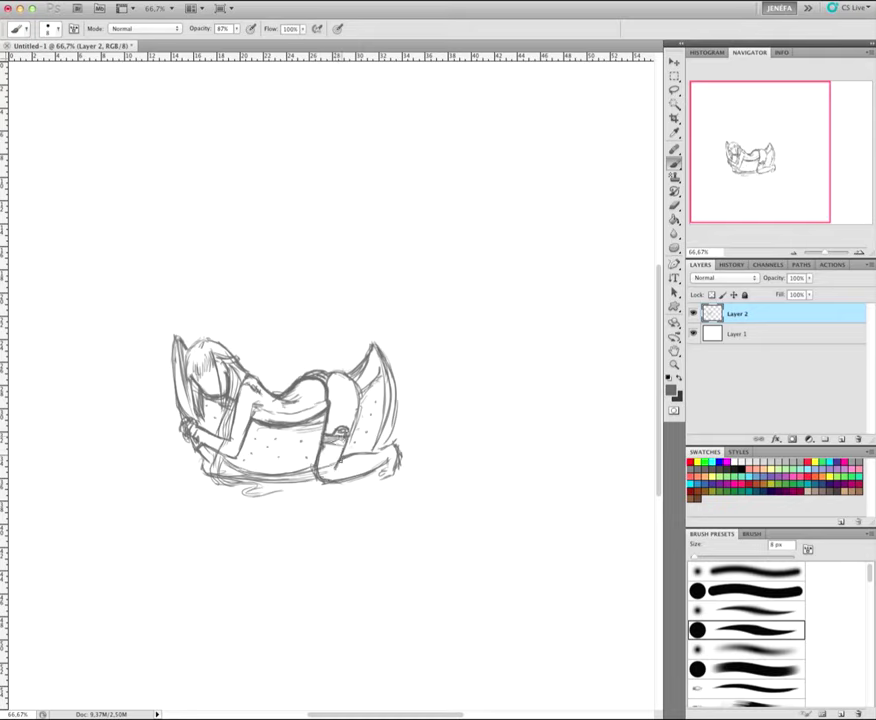
# Step: Draw the lower leg and foot, ground strokes beneath, and hair flowing to the left
pyautogui.moveTo(321, 476); pyautogui.dragTo(402, 463)
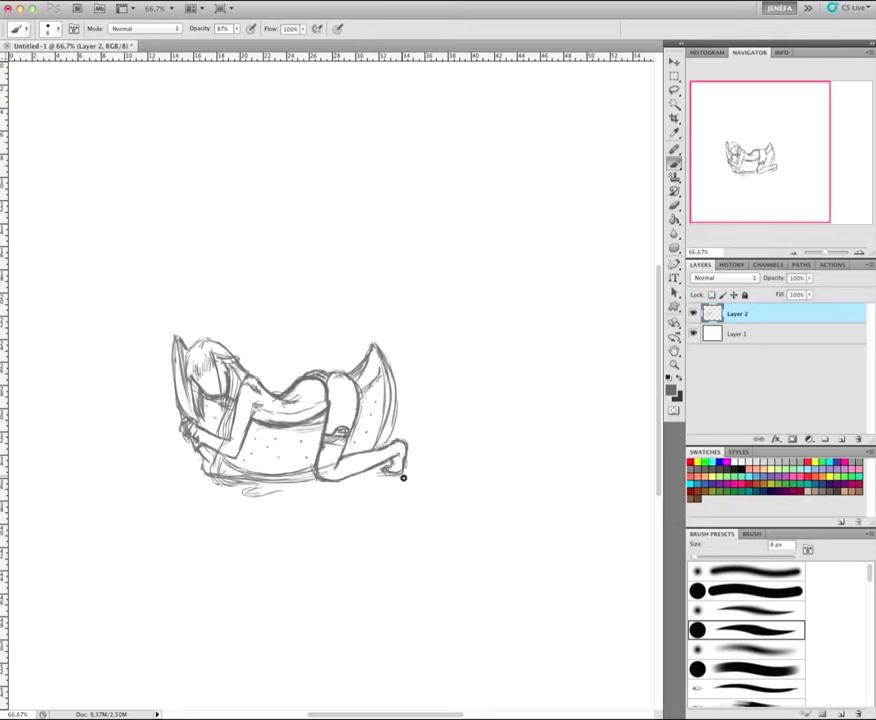
pyautogui.moveTo(400, 476); pyautogui.dragTo(375, 482)
pyautogui.moveTo(345, 490); pyautogui.dragTo(320, 488)
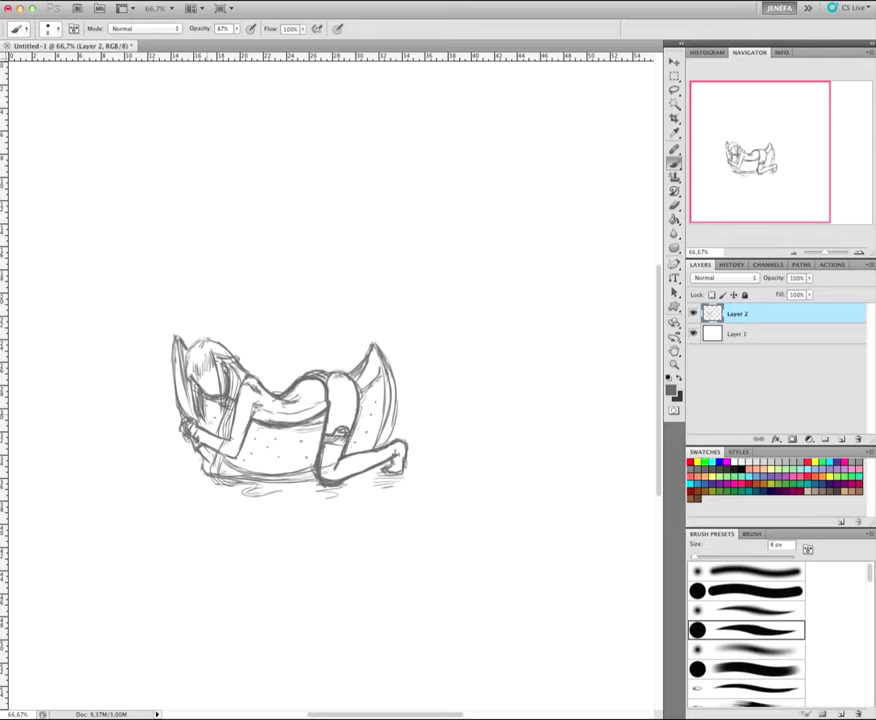
pyautogui.moveTo(188, 378)
pyautogui.mouseDown()
pyautogui.moveTo(200, 350)
pyautogui.moveTo(217, 360)
pyautogui.mouseUp()
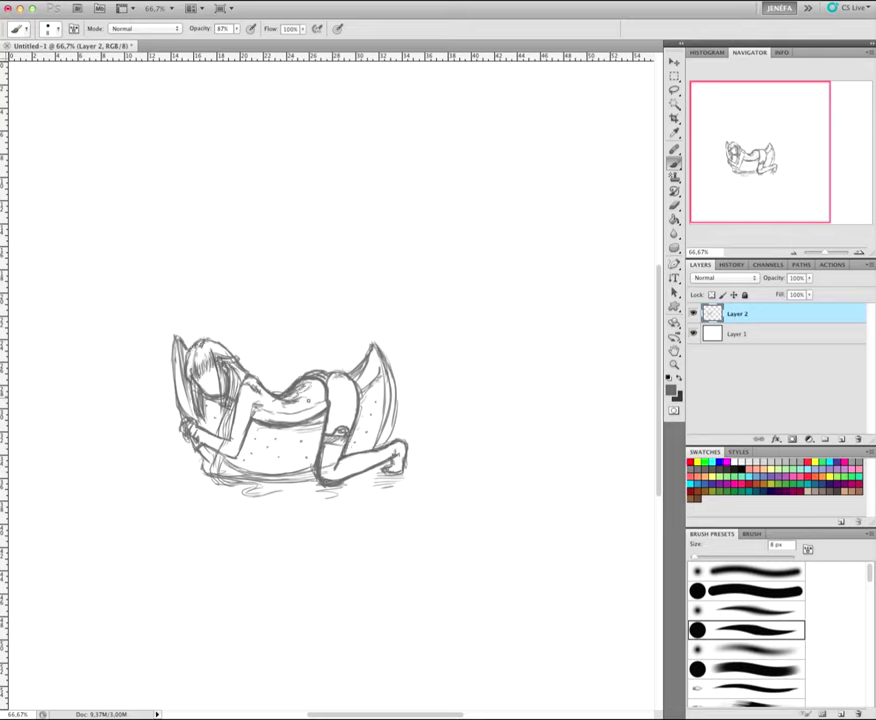
pyautogui.moveTo(195, 462); pyautogui.dragTo(122, 468)
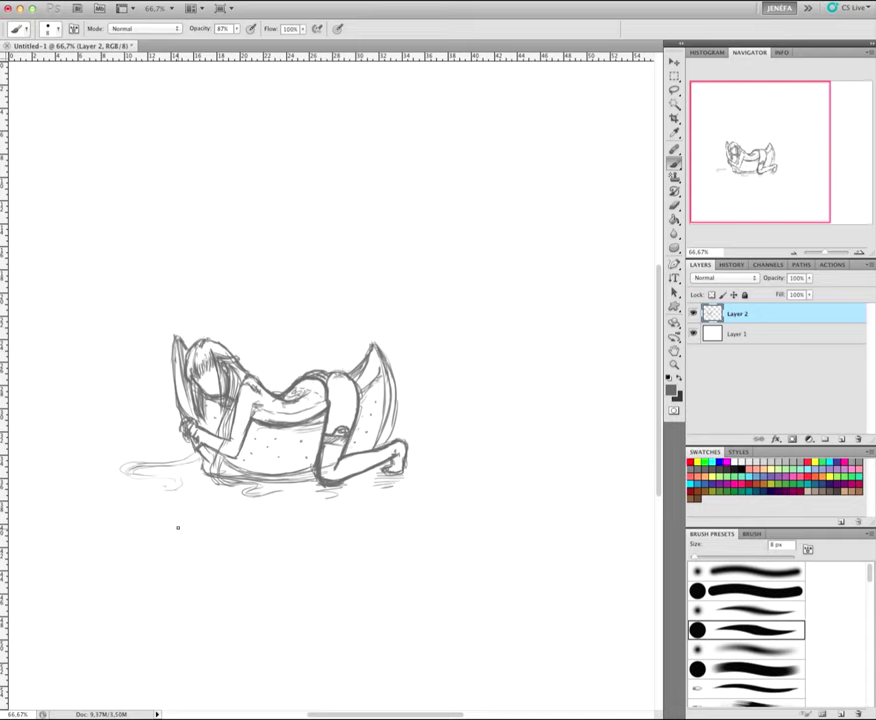
pyautogui.moveTo(245, 428); pyautogui.dragTo(315, 436)
pyautogui.moveTo(200, 478); pyautogui.dragTo(130, 476)
# Step: On a new layer with a 3 px brush, draw closed eyes and cheek blush strokes
pyautogui.scroll(5, 330, 400)
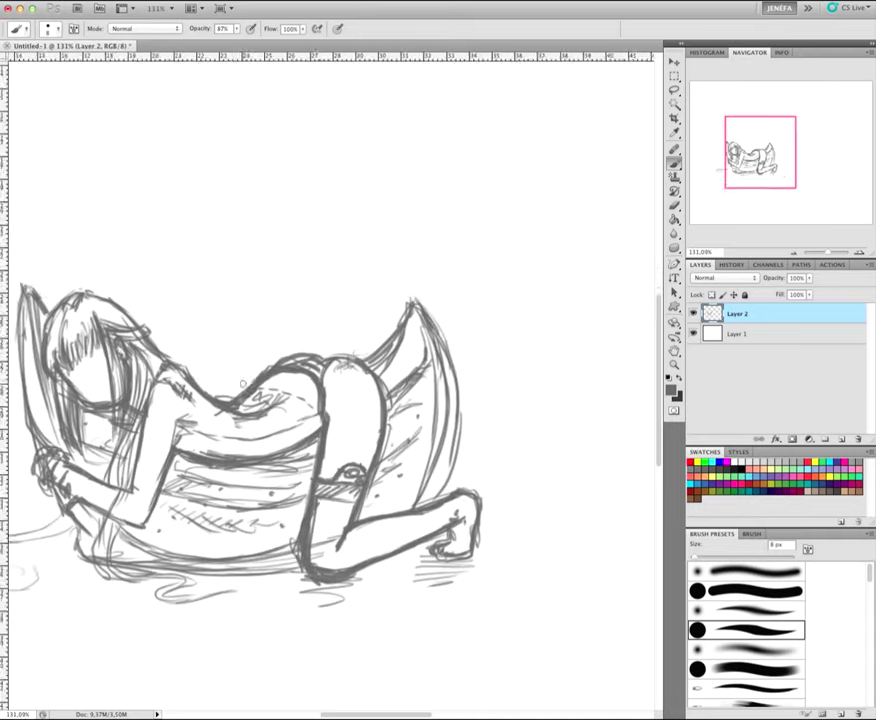
pyautogui.scroll(3, 330, 400)
pyautogui.hotkey('ctrl', 'shift', 'alt', 'n')
pyautogui.press('[')
pyautogui.press('[')
pyautogui.press('[')
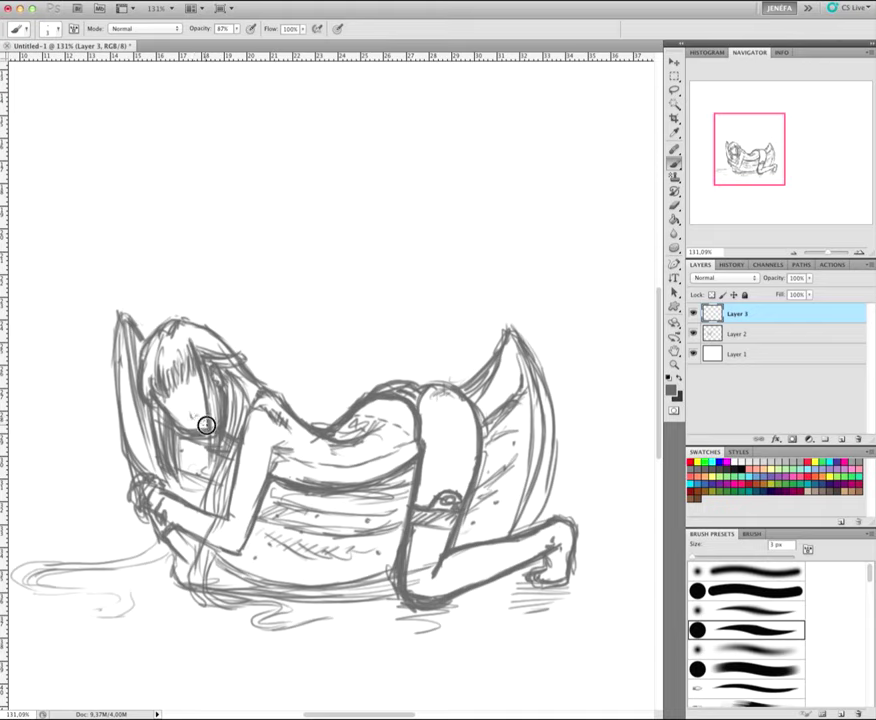
pyautogui.moveTo(190, 392); pyautogui.dragTo(198, 387)
pyautogui.moveTo(172, 400); pyautogui.dragTo(186, 421)
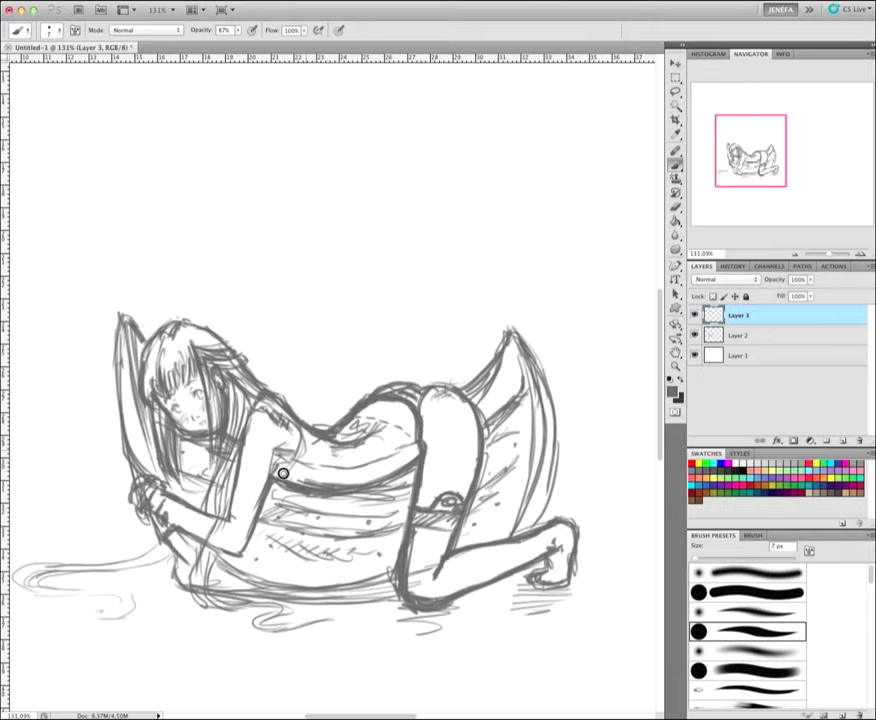
# Step: Marquee-select the area around the whole sketch
pyautogui.scroll(-5, 330, 400)
pyautogui.press('m')
pyautogui.moveTo(172, 307); pyautogui.dragTo(481, 524)
# Step: Merge the face layer into Layer 2, then enlarge the sketch about 169% and shift it left
pyautogui.press('v')
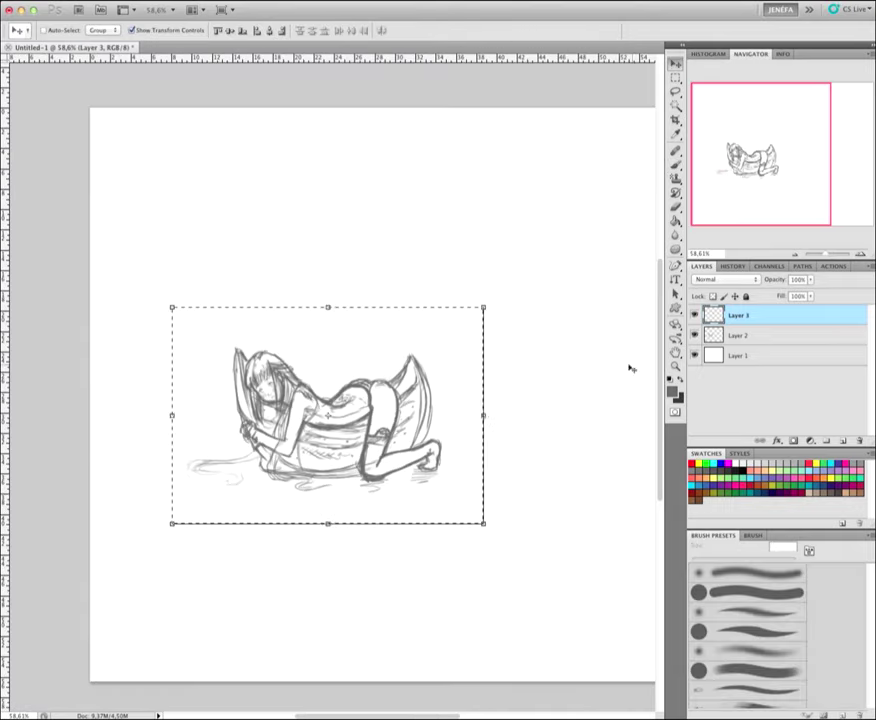
pyautogui.hotkey('ctrl', 'd')
pyautogui.hotkey('ctrl', 'e')
pyautogui.hotkey('ctrl', 't')
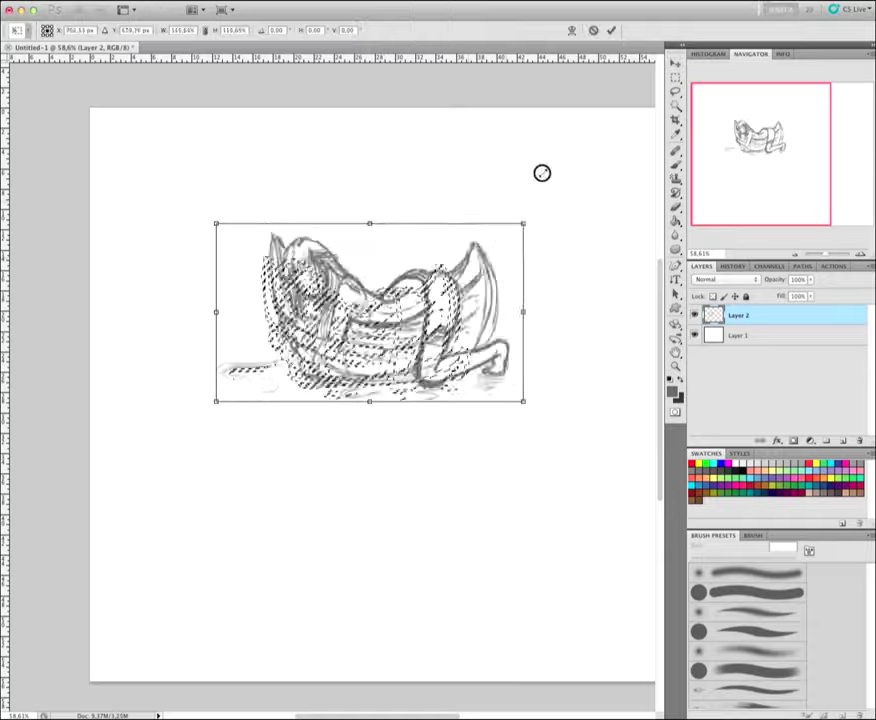
pyautogui.moveTo(541, 172); pyautogui.dragTo(390, 428)
pyautogui.scroll(-2, 336, 323)
pyautogui.moveTo(336, 323); pyautogui.dragTo(264, 316)
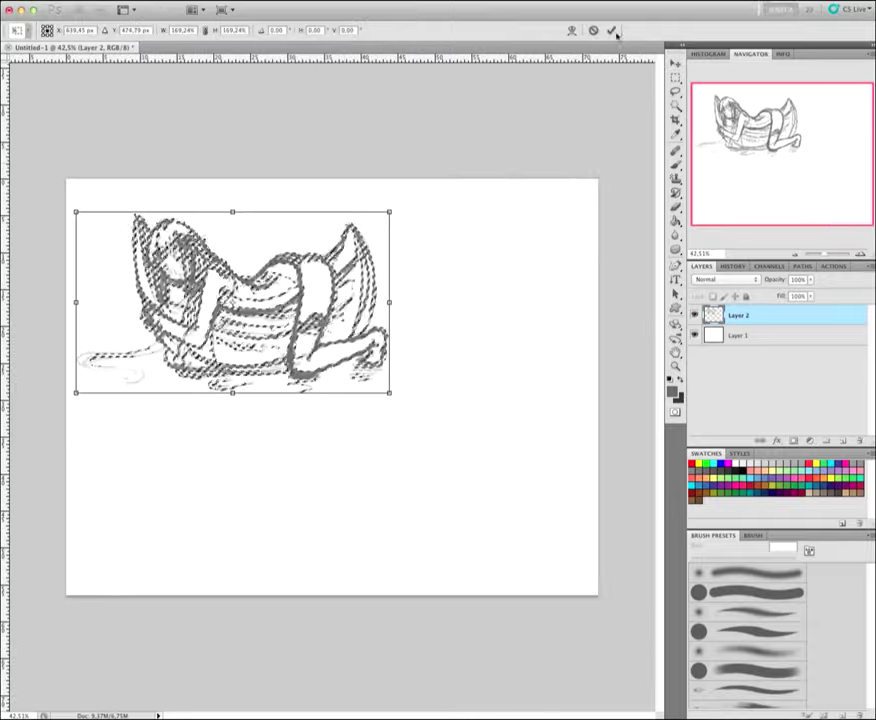
pyautogui.press('Return')
# Step: Duplicate the sketch onto a new layer and move the copy below the original
pyautogui.press('m')
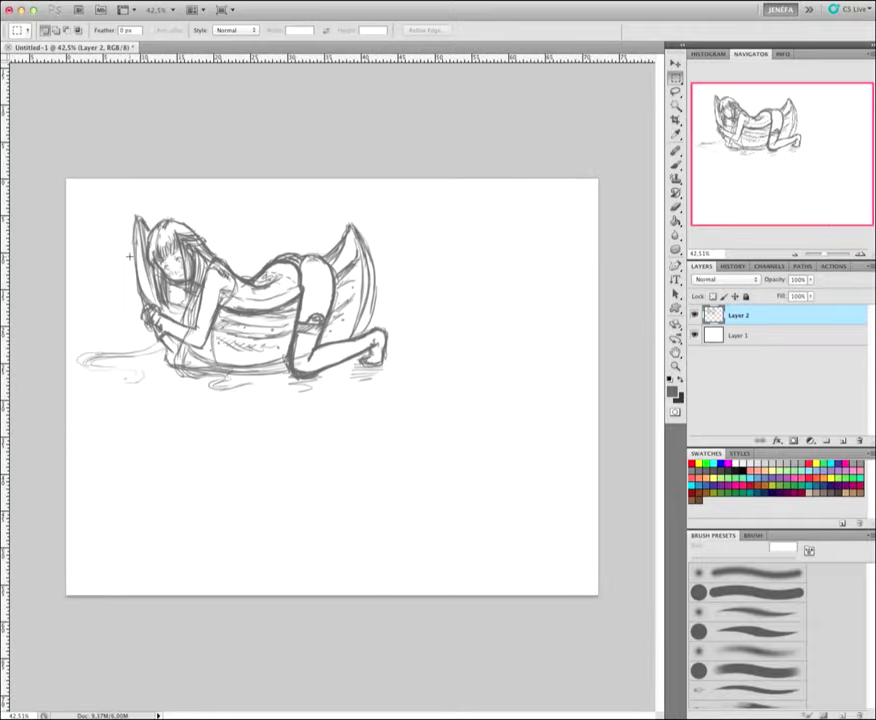
pyautogui.hotkey('ctrl', 'j')
pyautogui.press('v')
pyautogui.moveTo(297, 317); pyautogui.dragTo(297, 477)
pyautogui.press('m')
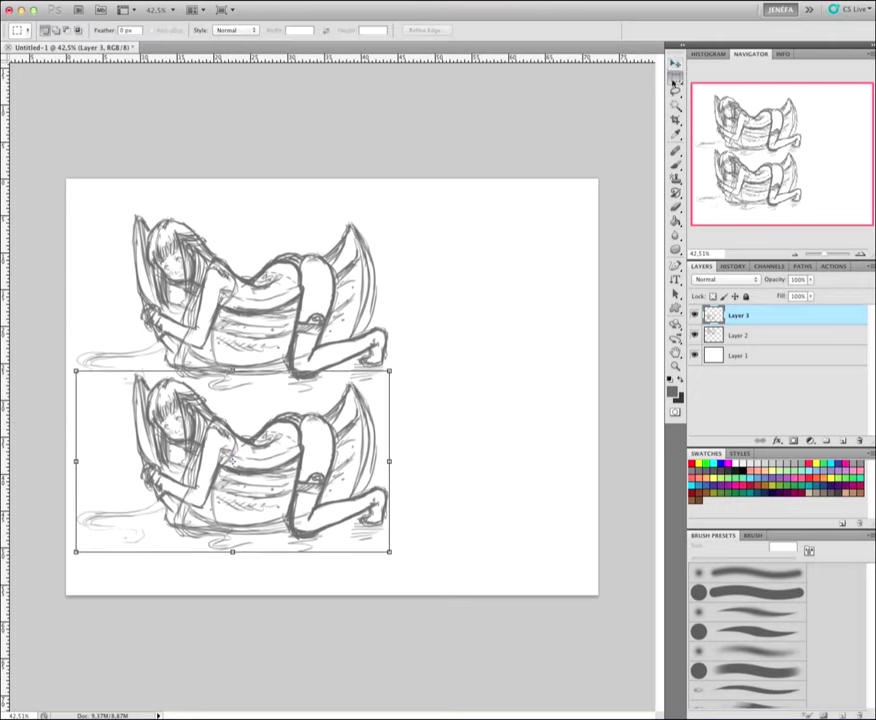
# Step: Try flipping the copy with a -100 vertical scale and warping it, then cancel the transform
pyautogui.click(125, 1)
pyautogui.hotkey('ctrl', 't')
pyautogui.click(232, 30)
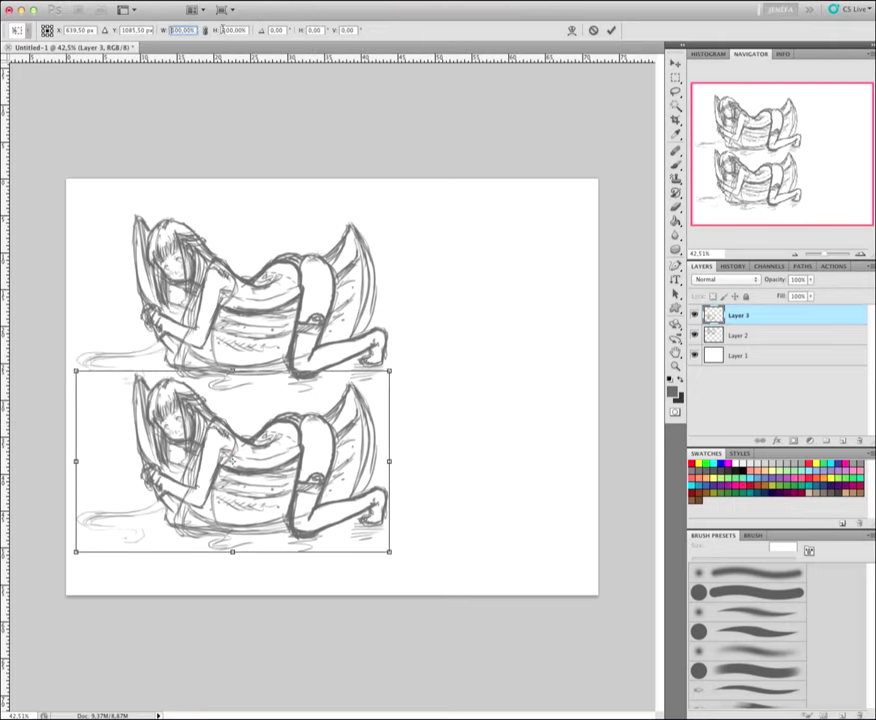
pyautogui.write('-100')
pyautogui.press('Tab')
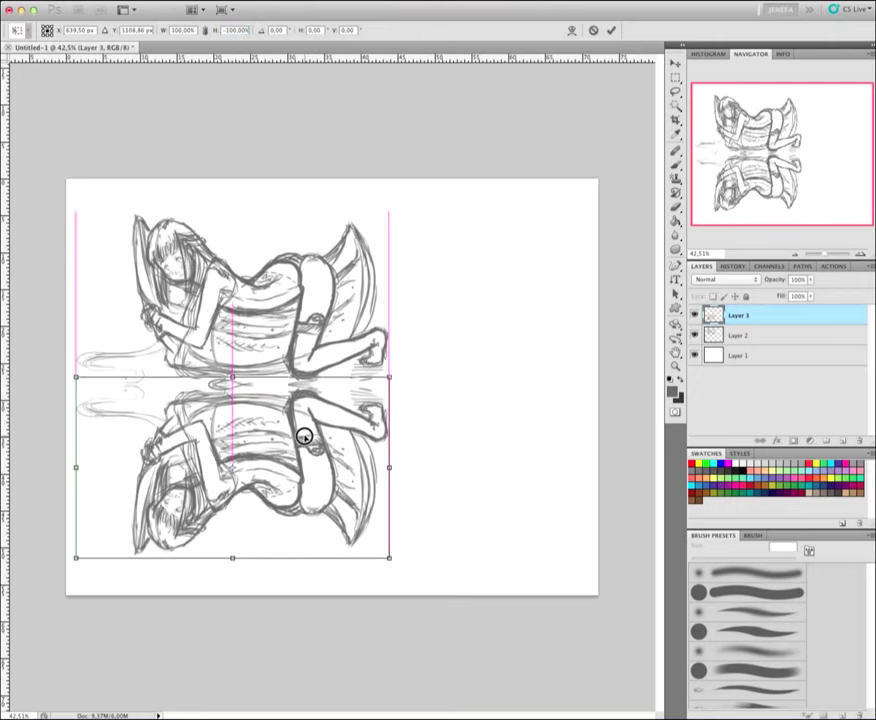
pyautogui.moveTo(232, 550); pyautogui.dragTo(234, 491)
pyautogui.click(572, 30)
pyautogui.moveTo(290, 491); pyautogui.dragTo(291, 485)
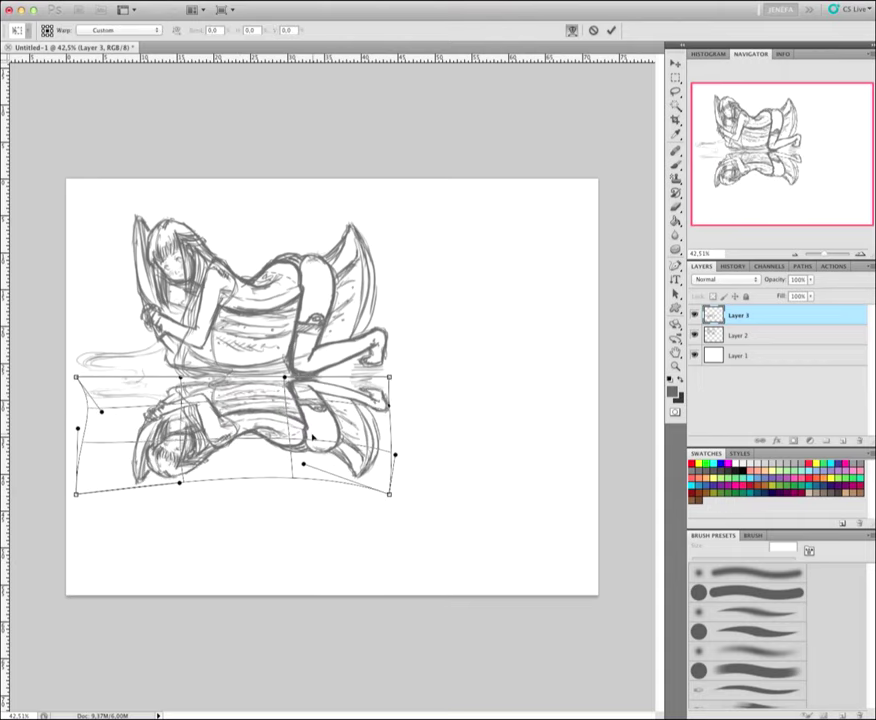
pyautogui.press('Escape')
# Step: Flip the copy vertically, squash it under the original, and lower its opacity
pyautogui.click(80, 1)
pyautogui.click(114, 299)
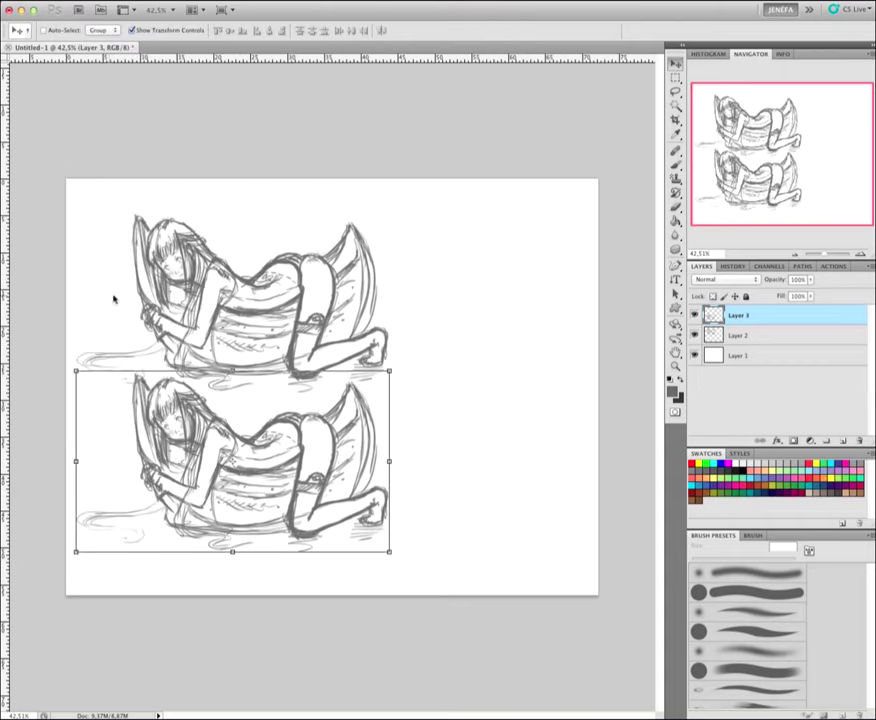
pyautogui.click(80, 1)
pyautogui.click(300, 480)
pyautogui.press('Return')
pyautogui.moveTo(285, 460); pyautogui.dragTo(285, 455)
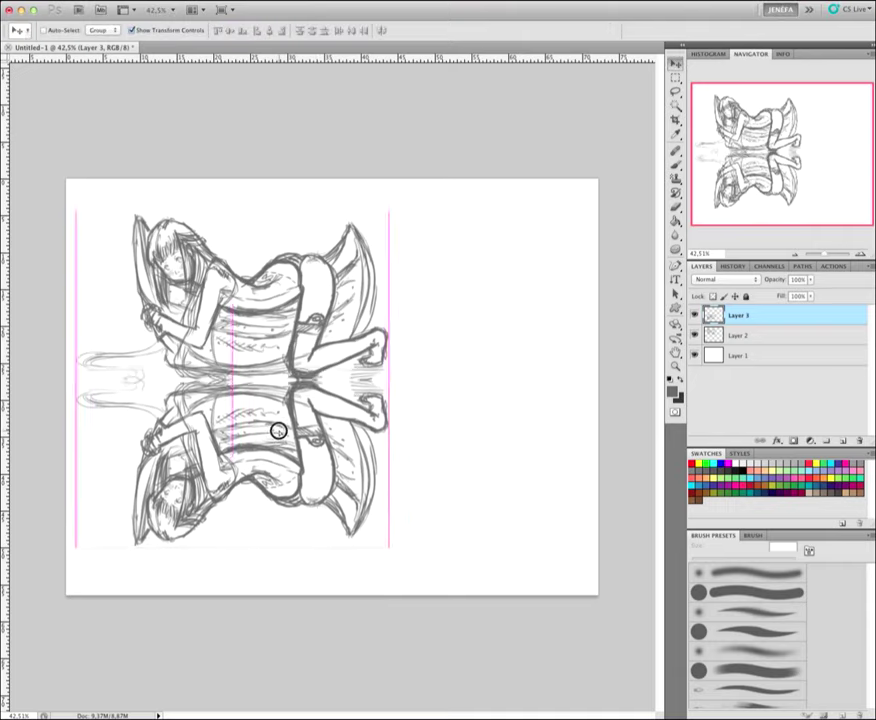
pyautogui.moveTo(811, 280); pyautogui.dragTo(770, 296)
pyautogui.moveTo(232, 546); pyautogui.dragTo(232, 497)
pyautogui.press('Return')
# Step: Draw a crop box from the canvas's top-left around the figure and reflection
pyautogui.press('b')
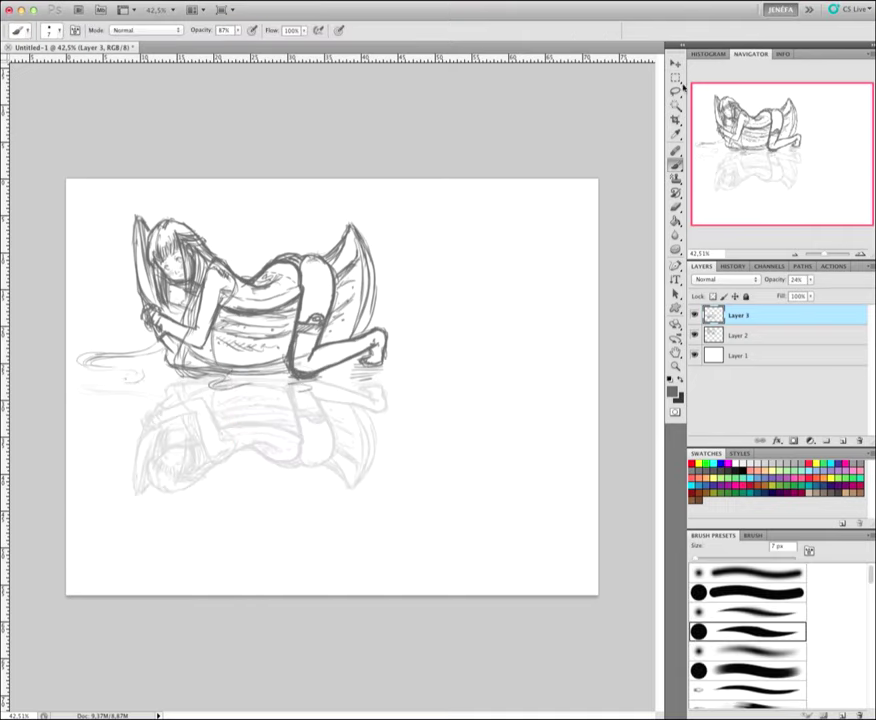
pyautogui.press('c')
pyautogui.moveTo(66, 165); pyautogui.dragTo(472, 595)
pyautogui.press('Escape')
pyautogui.moveTo(66, 180); pyautogui.dragTo(426, 597)
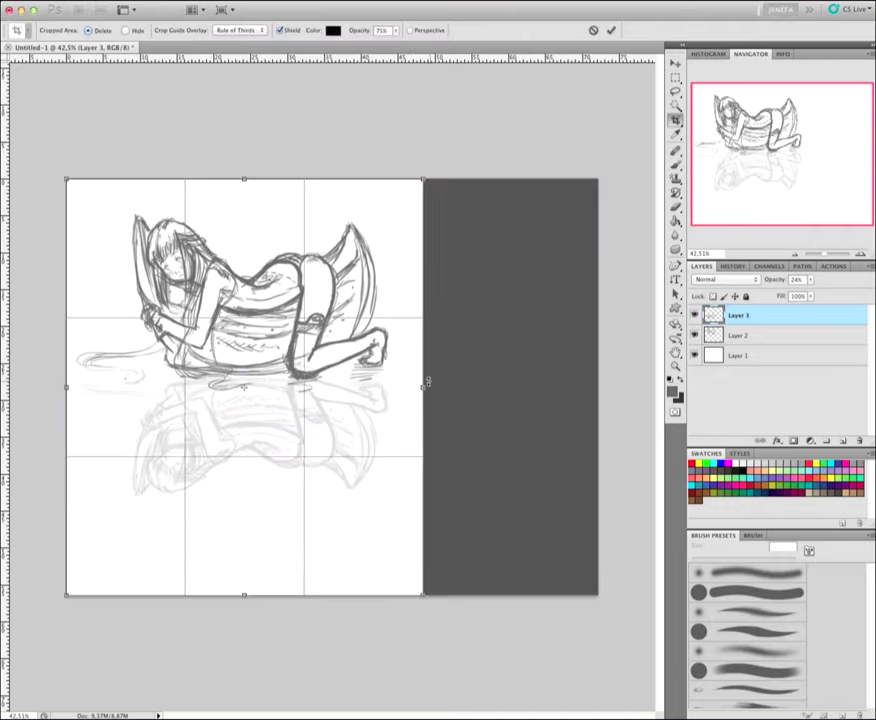
# Step: Adjust the crop's top and bottom edges and apply the crop
pyautogui.moveTo(245, 597); pyautogui.dragTo(247, 548)
pyautogui.moveTo(244, 180); pyautogui.dragTo(244, 141)
pyautogui.press('Return')
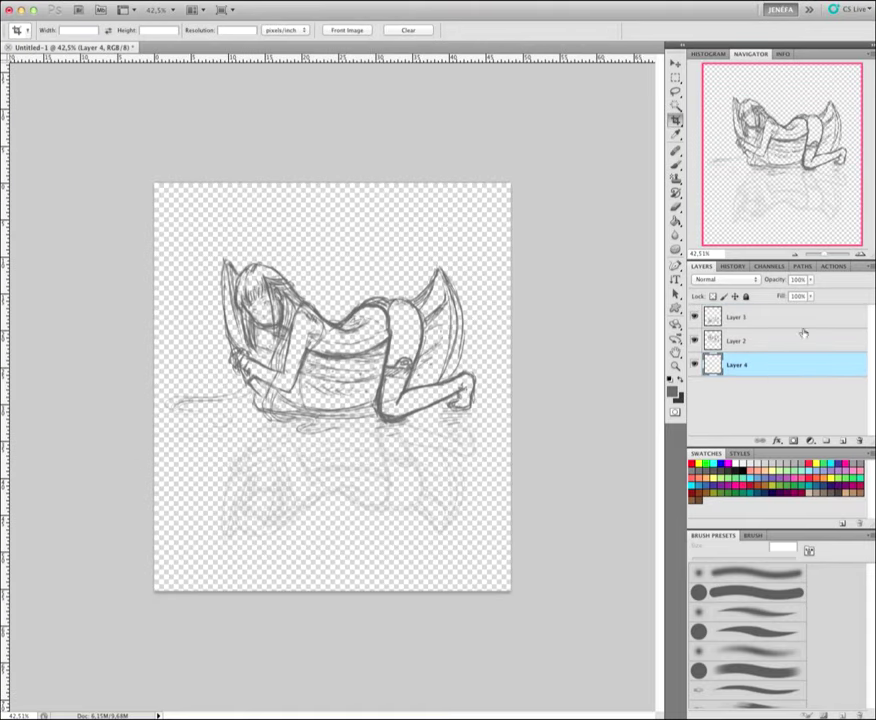
# Step: Fill the background white, group Layers 2 and 3, and add a new Layer 4
pyautogui.press('g')
pyautogui.click(498, 470)
pyautogui.click(740, 341)
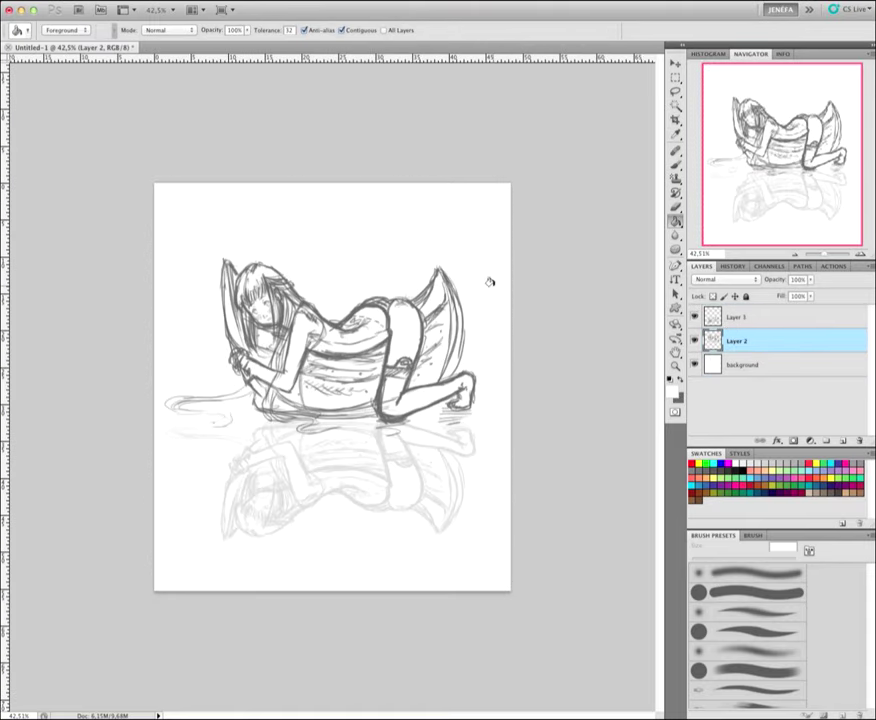
pyautogui.scroll(5, 489, 282)
pyautogui.hotkey('ctrl', 'g')
pyautogui.click(843, 440)
# Step: Lower Group 1's opacity to fade the sketch, then return to Layer 4 for inking
pyautogui.press('b')
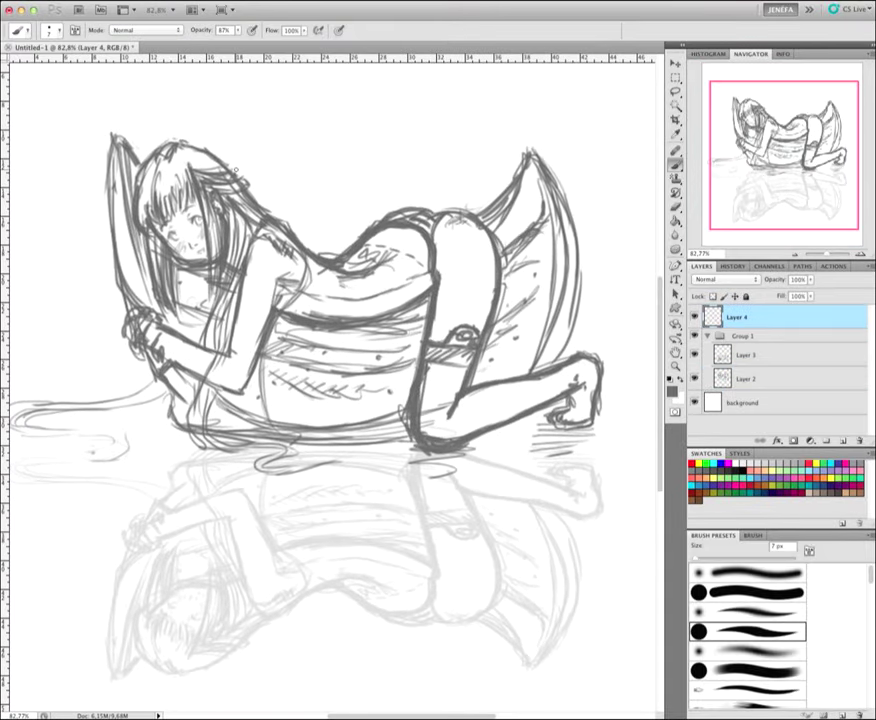
pyautogui.click(740, 336)
pyautogui.moveTo(775, 279); pyautogui.dragTo(740, 279)
pyautogui.click(740, 317)
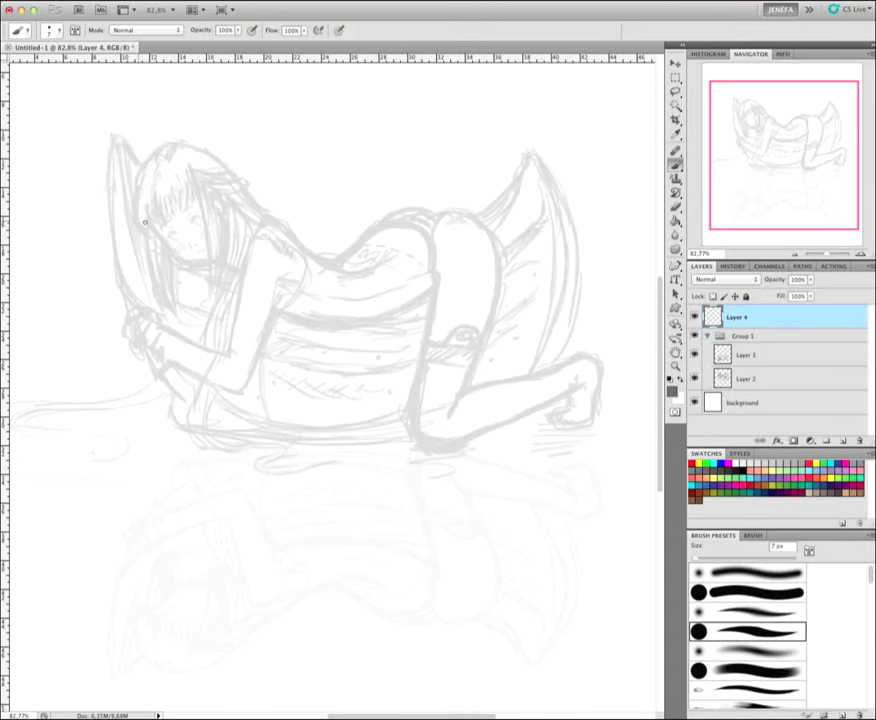
pyautogui.hotkey('ctrl', 'z')
pyautogui.scroll(3, 150, 239)
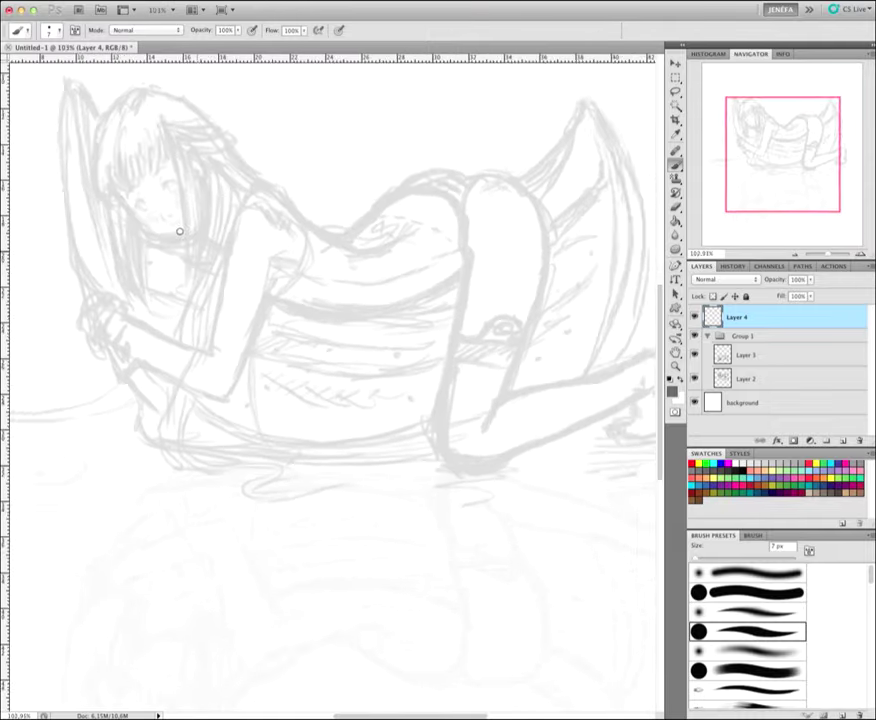
# Step: Ink the girl's jawline and eye with the brush reduced to 5 px
pyautogui.moveTo(138, 270); pyautogui.dragTo(212, 320)
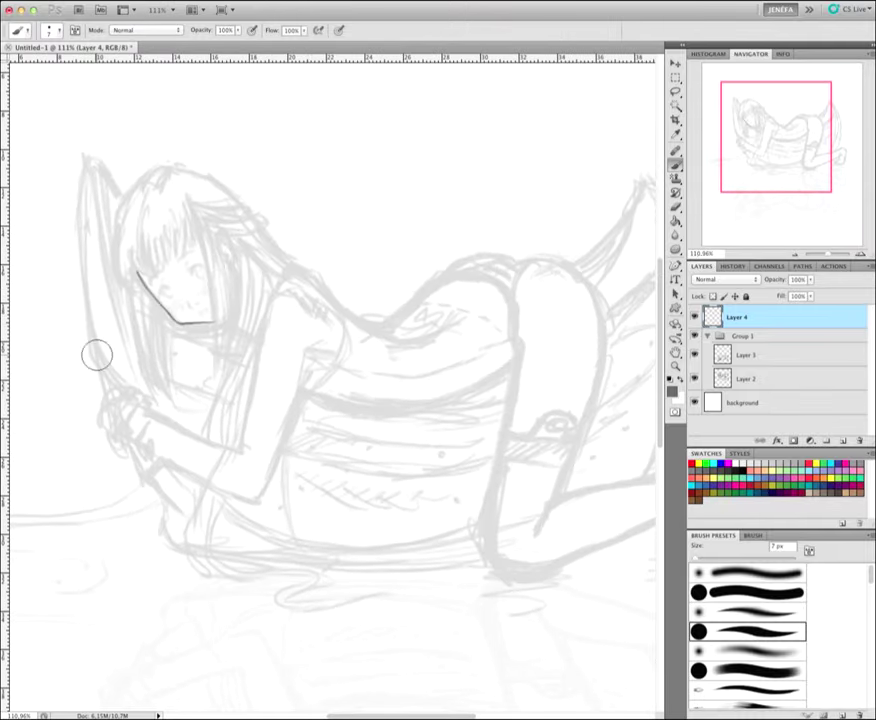
pyautogui.moveTo(186, 268); pyautogui.dragTo(201, 266)
pyautogui.hotkey('ctrl', 'z')
pyautogui.press('[')
pyautogui.press('[')
pyautogui.moveTo(165, 288); pyautogui.dragTo(172, 283)
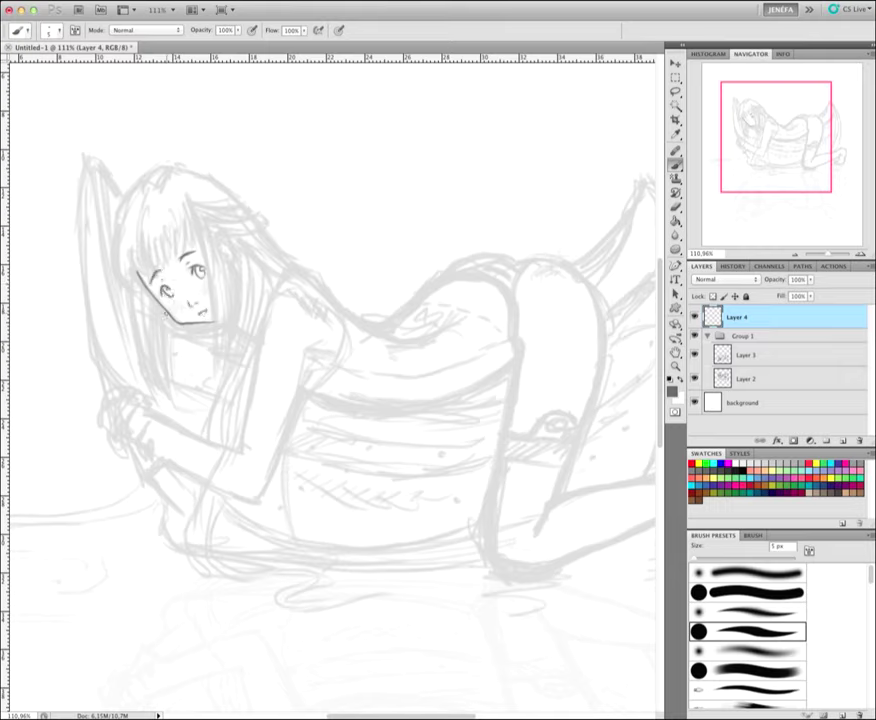
# Step: Nudge the inked left eye slightly up-left, then go back to the Brush tool
pyautogui.press('v')
pyautogui.hotkey('ctrl', 't')
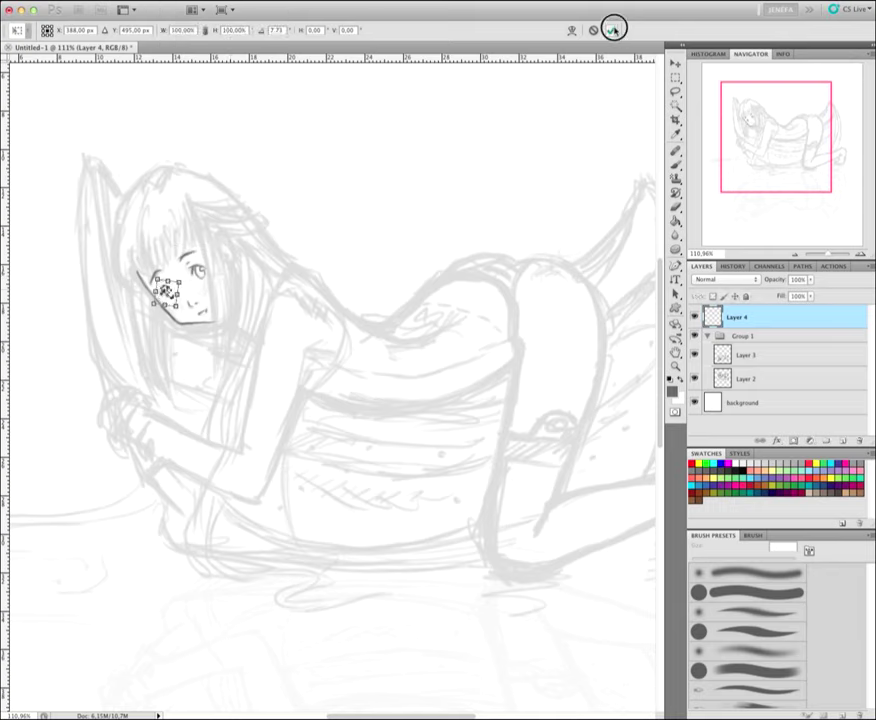
pyautogui.click(612, 31)
pyautogui.press('e')
pyautogui.press('v')
pyautogui.moveTo(166, 292); pyautogui.dragTo(165, 290)
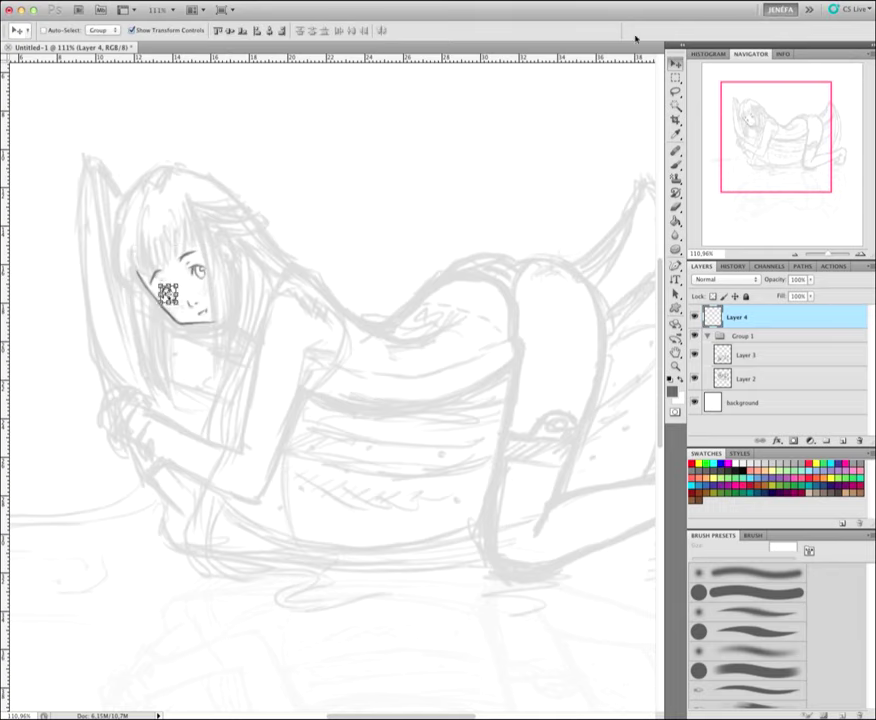
pyautogui.click(676, 165)
pyautogui.click(724, 166)
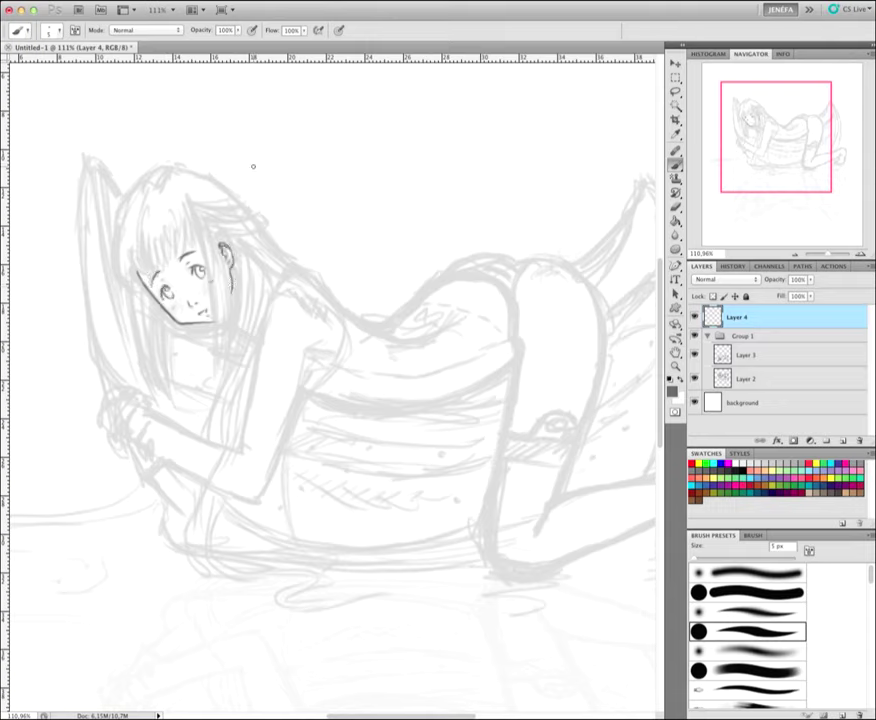
# Step: On new Layer 5, trace and undo the hair's left edge
pyautogui.hotkey('ctrl', 'shift', 'alt', 'n')
pyautogui.moveTo(147, 182)
pyautogui.mouseDown()
pyautogui.moveTo(126, 272)
pyautogui.moveTo(157, 180)
pyautogui.moveTo(142, 272)
pyautogui.mouseUp()
pyautogui.hotkey('ctrl', 'z')
pyautogui.hotkey('ctrl', 'z')
pyautogui.hotkey('ctrl', 'z')
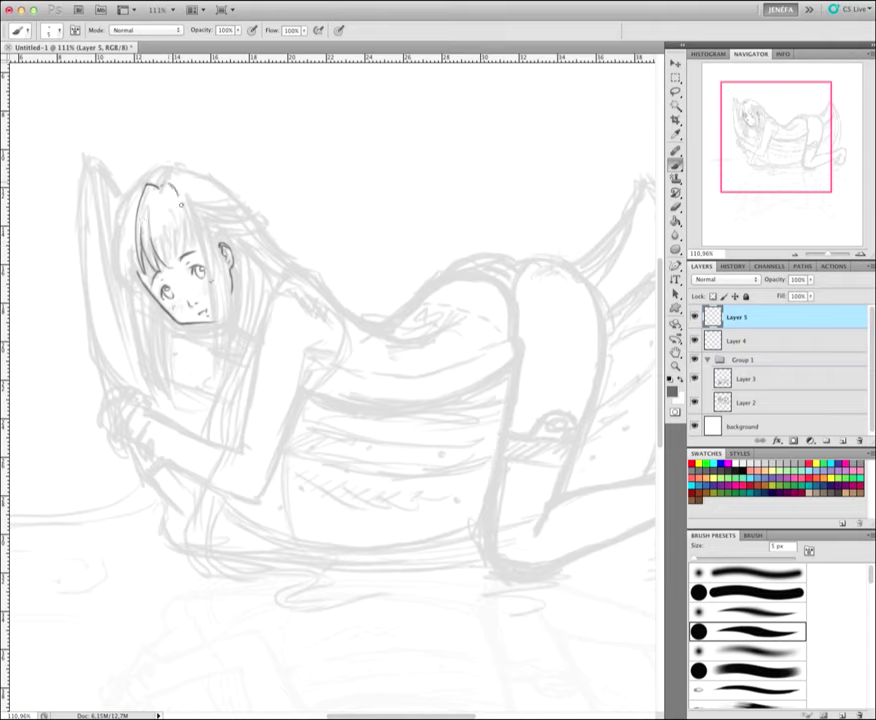
# Step: Ink the right side of the bangs, a strand by the ear and lines atop the head
pyautogui.hotkey('ctrl', 'z')
pyautogui.moveTo(145, 201)
pyautogui.mouseDown()
pyautogui.moveTo(121, 274)
pyautogui.moveTo(155, 211)
pyautogui.moveTo(185, 252)
pyautogui.mouseUp()
pyautogui.hotkey('ctrl', 'z')
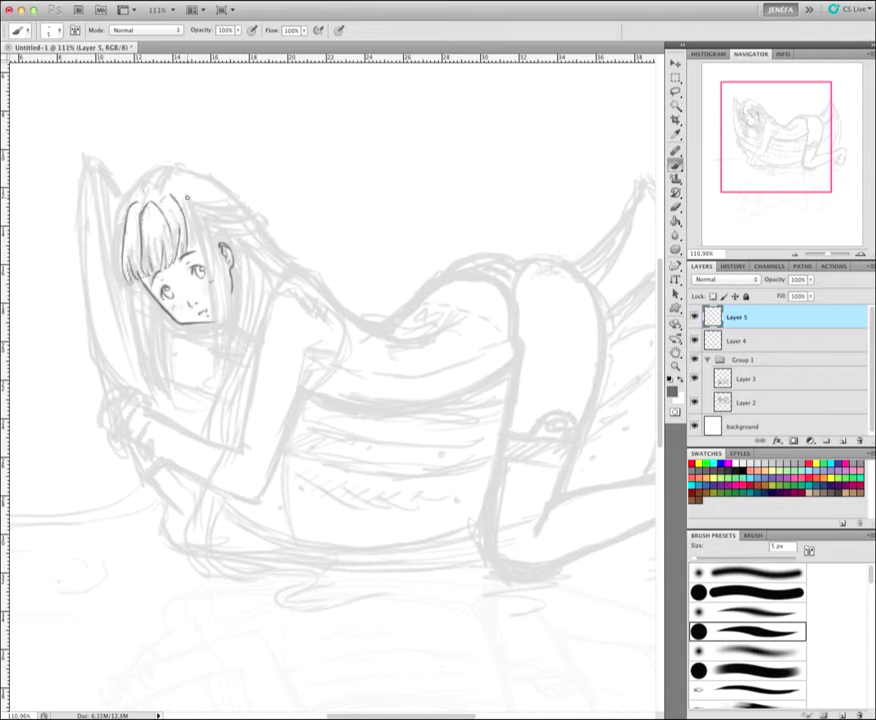
pyautogui.moveTo(214, 296); pyautogui.dragTo(212, 377)
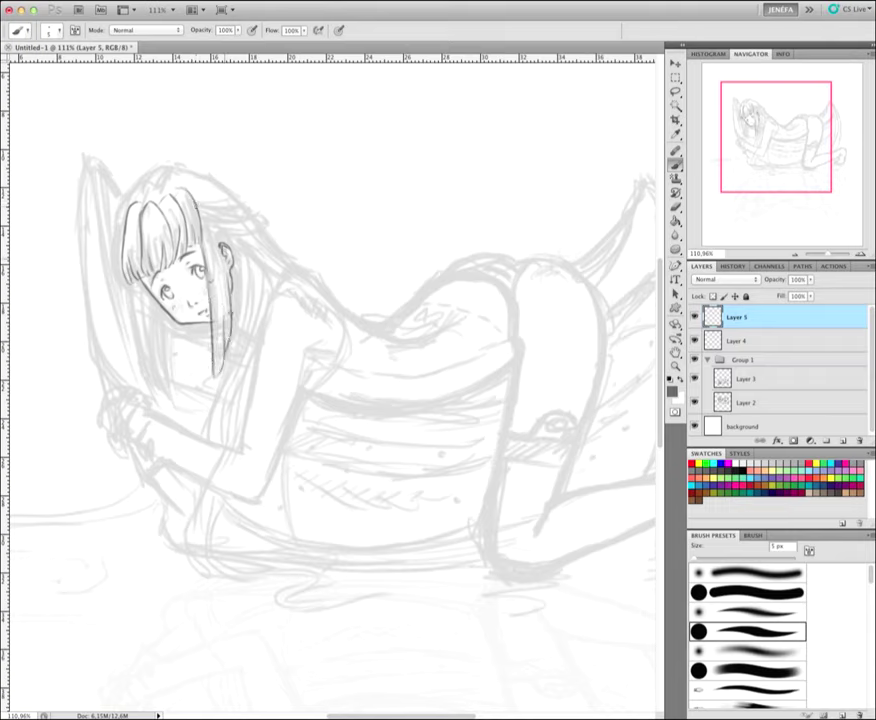
pyautogui.moveTo(231, 244); pyautogui.dragTo(267, 232)
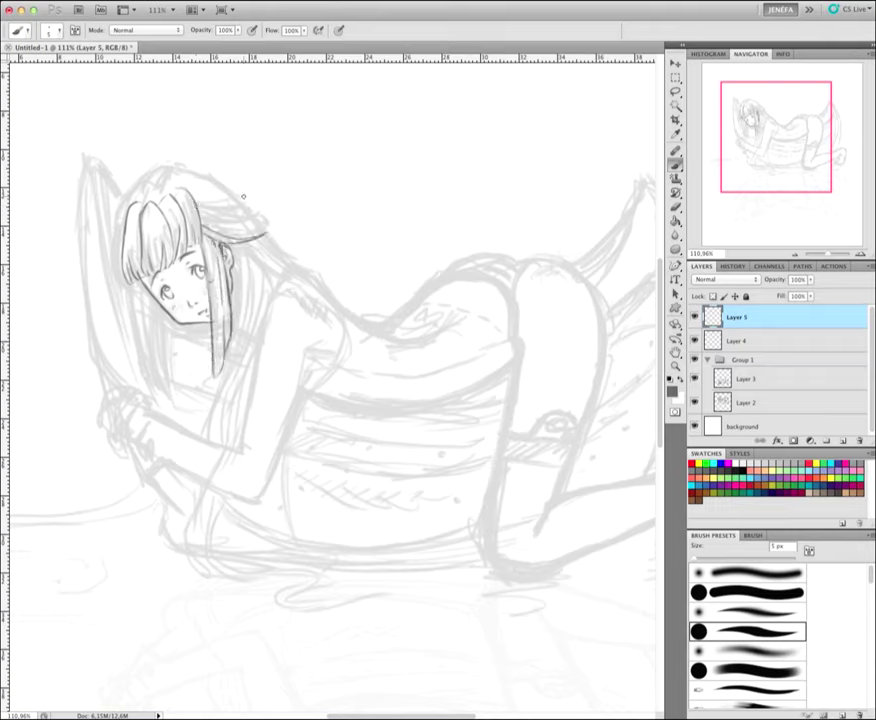
pyautogui.moveTo(255, 214); pyautogui.dragTo(221, 227)
pyautogui.moveTo(264, 215); pyautogui.dragTo(260, 238)
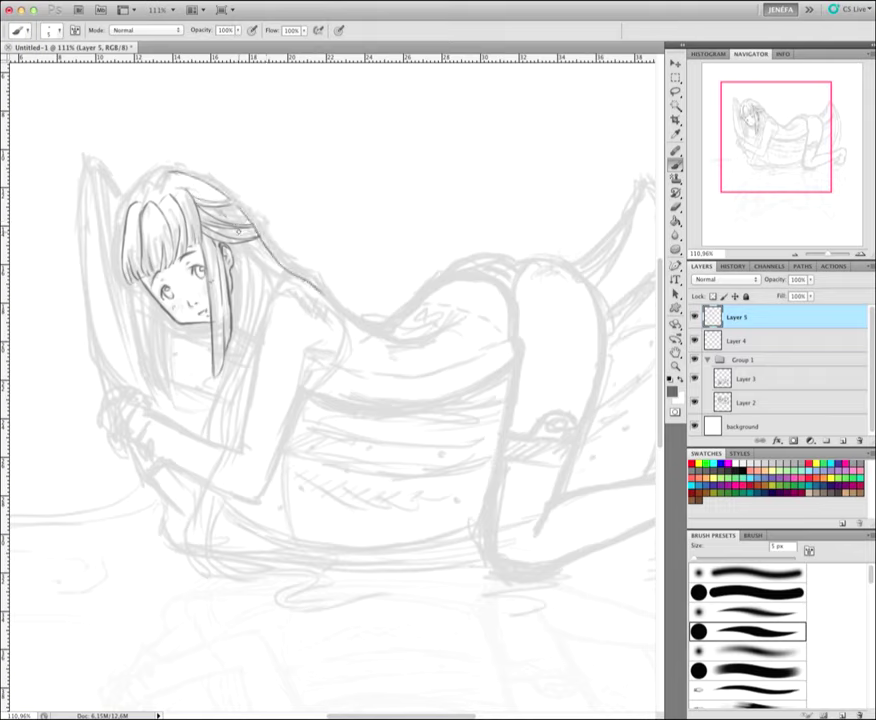
# Step: Ink the hair's top-left outline, its right edge down the back, and three hanging strands
pyautogui.moveTo(149, 189)
pyautogui.mouseDown()
pyautogui.moveTo(121, 217)
pyautogui.moveTo(114, 332)
pyautogui.mouseUp()
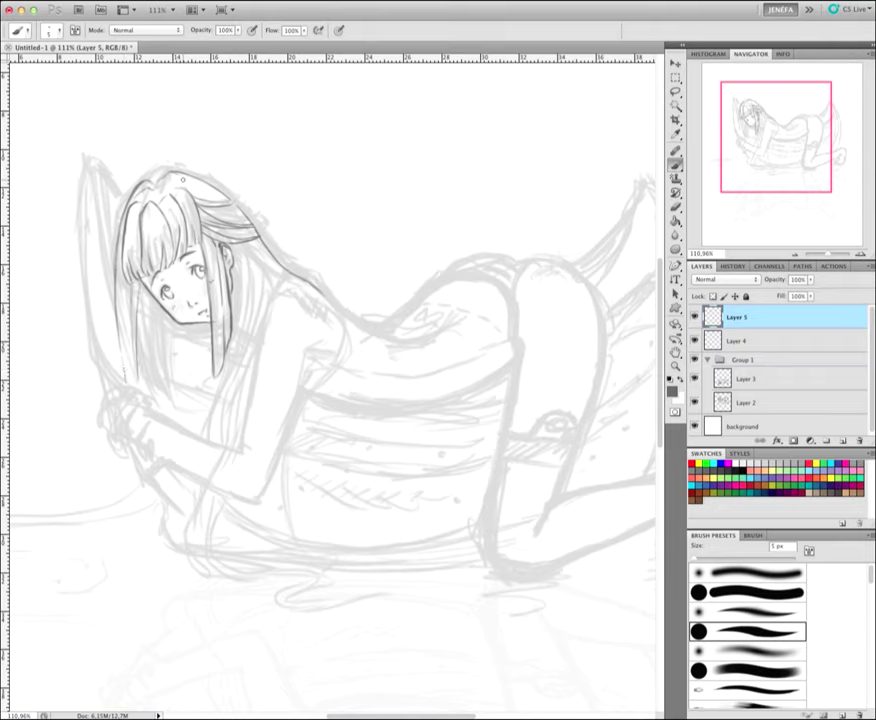
pyautogui.moveTo(200, 190)
pyautogui.mouseDown()
pyautogui.moveTo(334, 318)
pyautogui.moveTo(350, 362)
pyautogui.mouseUp()
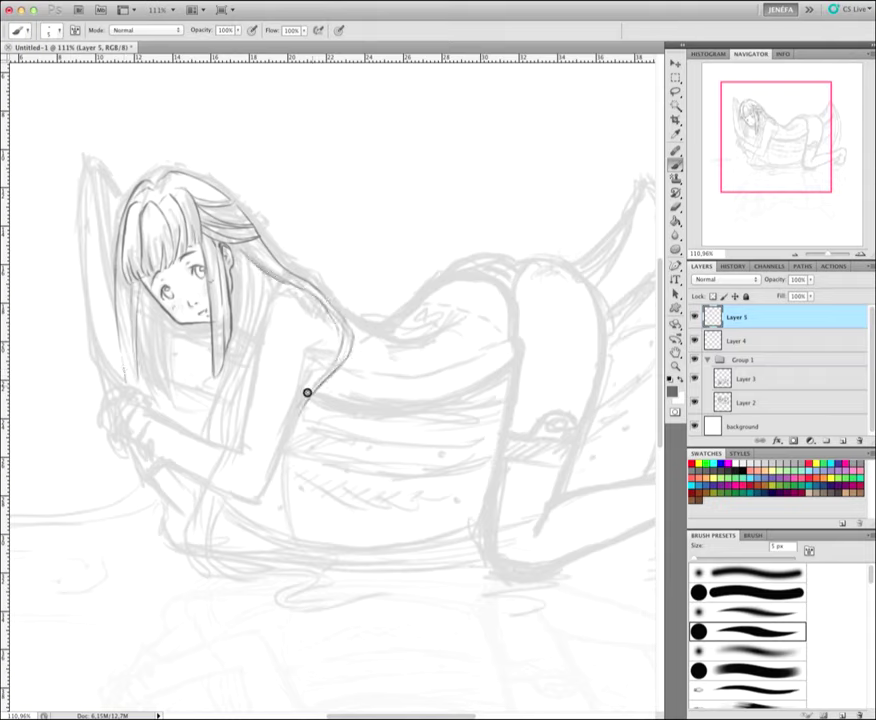
pyautogui.moveTo(315, 397); pyautogui.dragTo(330, 413)
pyautogui.moveTo(242, 335); pyautogui.dragTo(209, 430)
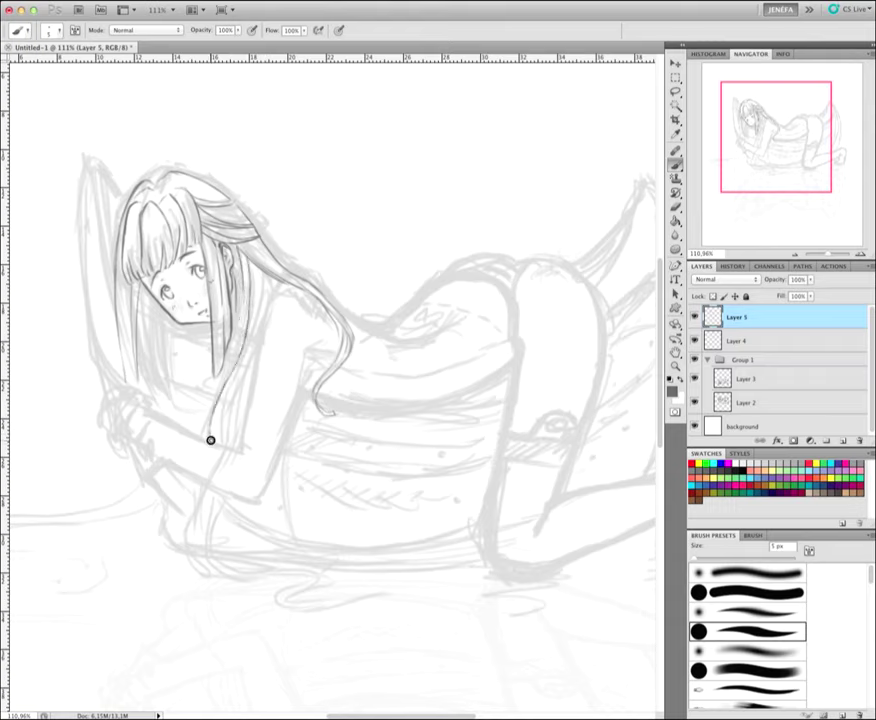
pyautogui.moveTo(248, 326); pyautogui.dragTo(216, 440)
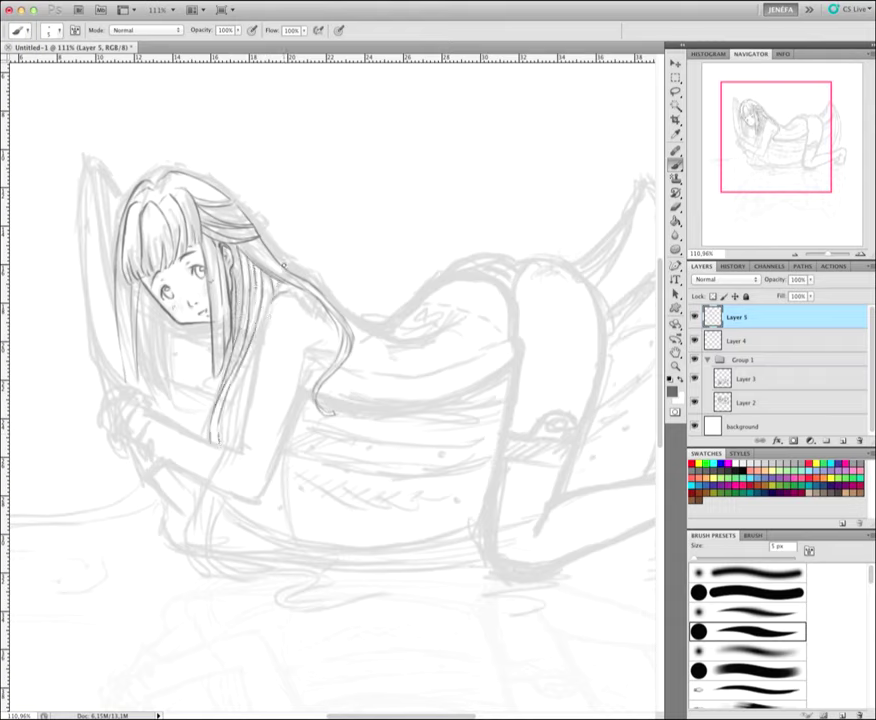
pyautogui.moveTo(255, 344); pyautogui.dragTo(226, 447)
# Step: Move Layer 2 above Layer 3 and ink the first arm and hand lines
pyautogui.moveTo(760, 402); pyautogui.dragTo(760, 374)
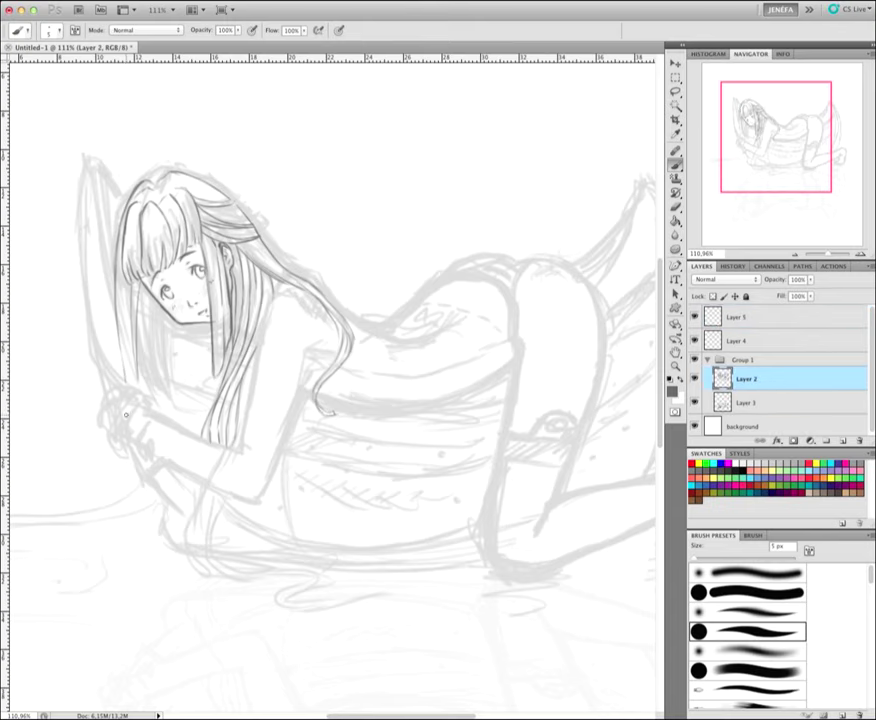
pyautogui.moveTo(245, 445)
pyautogui.mouseDown()
pyautogui.moveTo(175, 470)
pyautogui.moveTo(139, 458)
pyautogui.mouseUp()
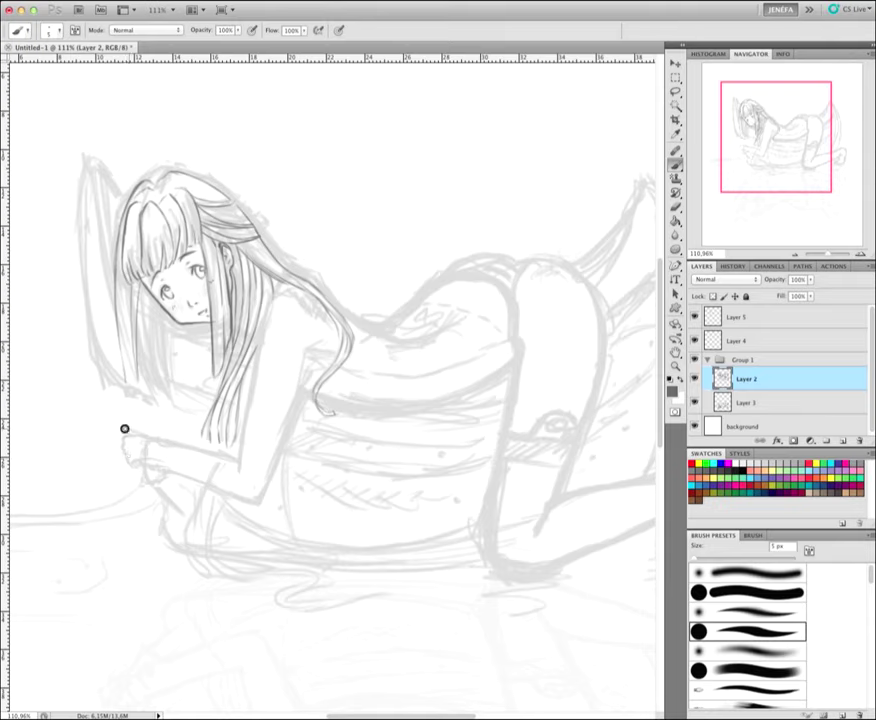
pyautogui.moveTo(106, 395); pyautogui.dragTo(113, 428)
pyautogui.scroll(5, 503, 563)
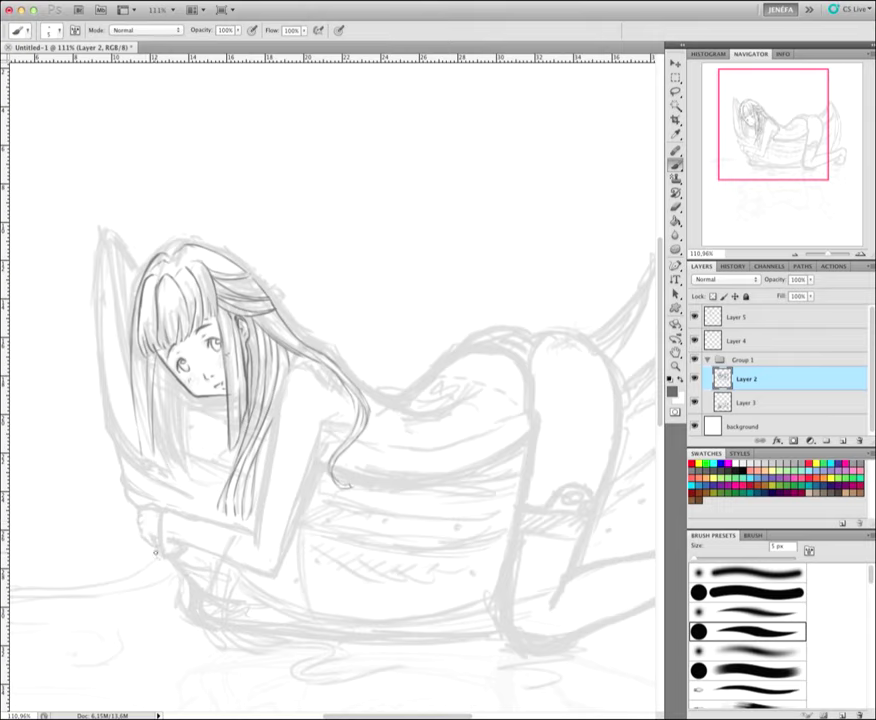
# Step: Step back through History to remove stray strokes and make Layer 5 active
pyautogui.click(733, 266)
pyautogui.click(745, 337)
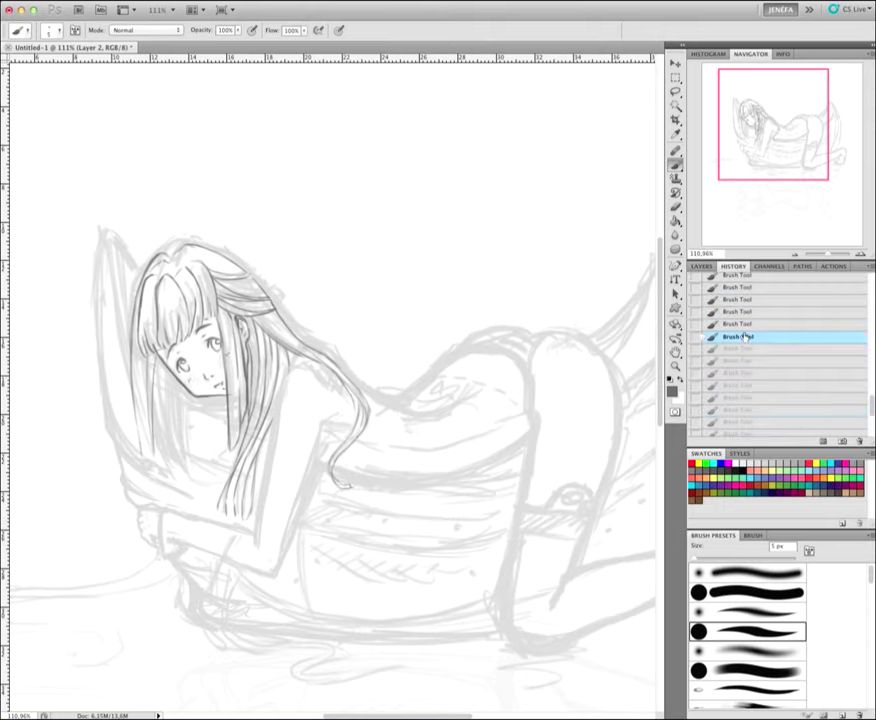
pyautogui.click(763, 384)
pyautogui.click(770, 358)
pyautogui.click(702, 266)
pyautogui.doubleClick(800, 317)
pyautogui.press('Escape')
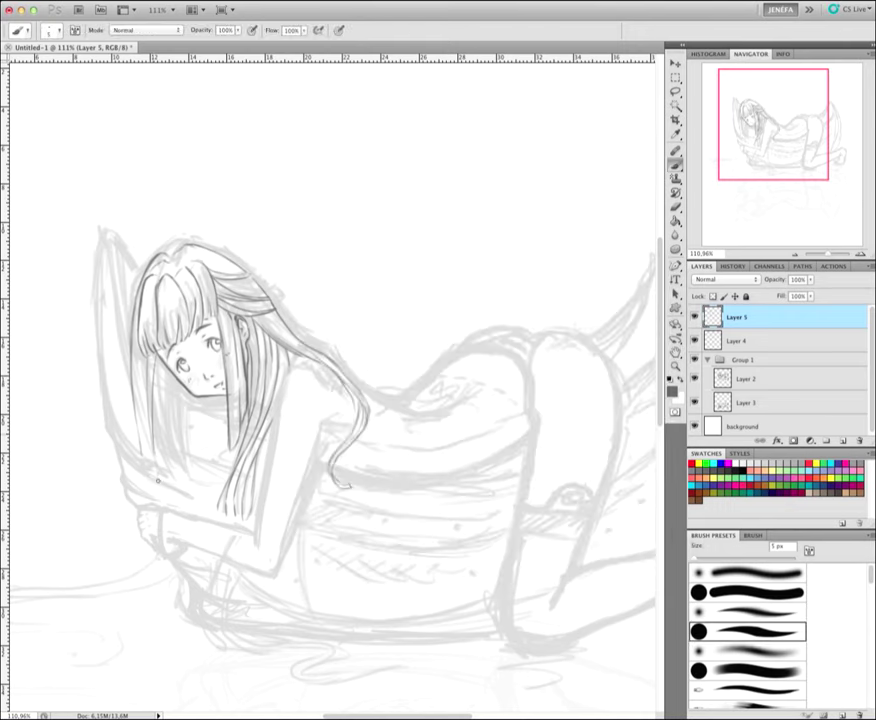
# Step: Ink the clasped hand's fingers and the arm's left edge, redoing one stroke
pyautogui.moveTo(137, 462); pyautogui.dragTo(148, 478)
pyautogui.moveTo(144, 445)
pyautogui.mouseDown()
pyautogui.moveTo(138, 376)
pyautogui.moveTo(141, 418)
pyautogui.mouseUp()
pyautogui.hotkey('ctrl', 'z')
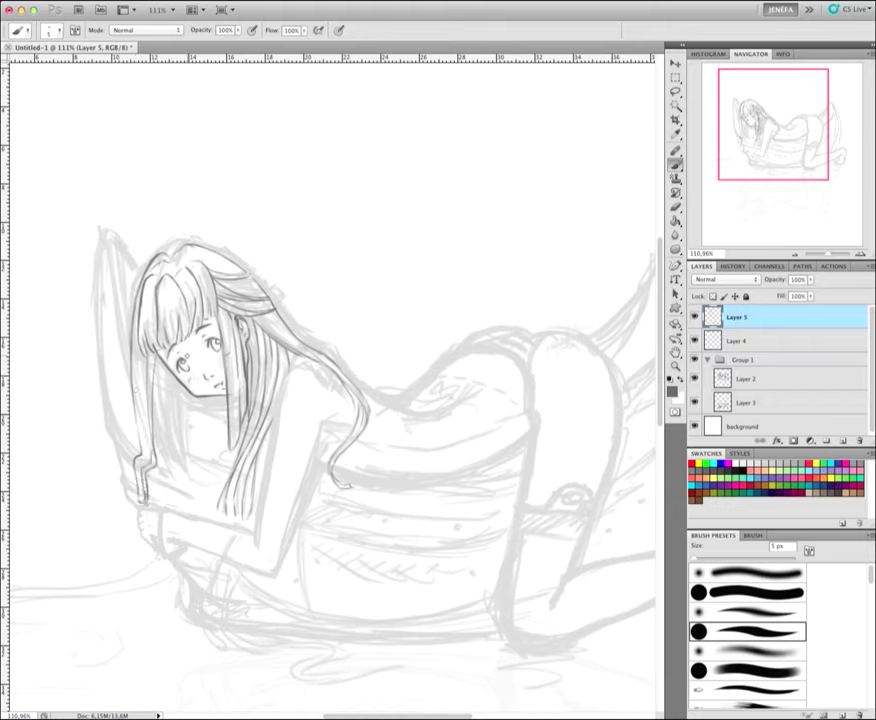
pyautogui.moveTo(141, 473); pyautogui.dragTo(145, 465)
# Step: Add a new layer and rename the layers hair, face and clothes
pyautogui.click(842, 441)
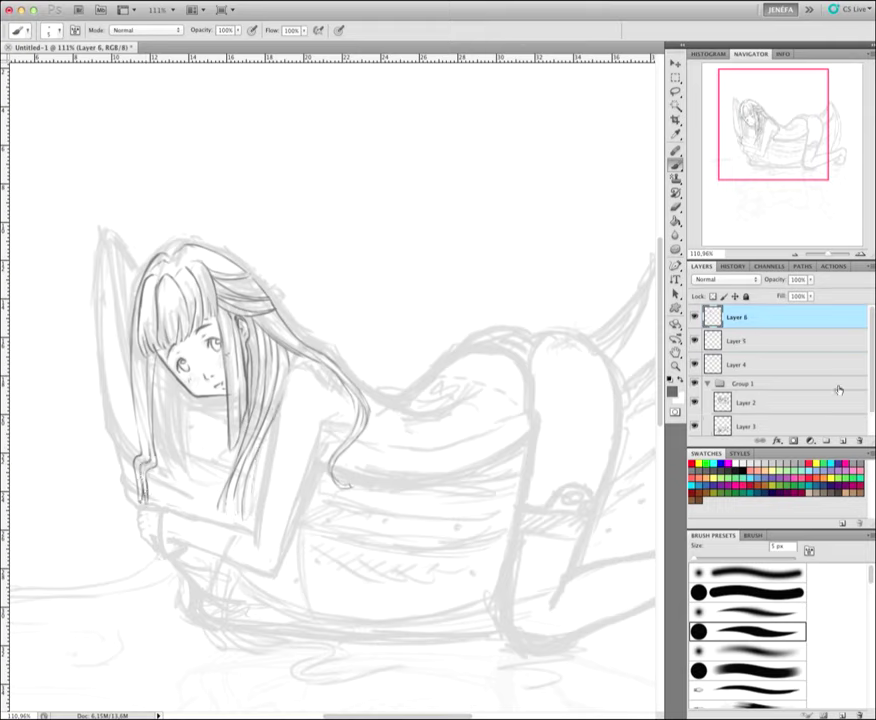
pyautogui.doubleClick(736, 341)
pyautogui.write('hair')
pyautogui.doubleClick(736, 365)
pyautogui.write('face')
pyautogui.doubleClick(736, 317)
pyautogui.write('skthes')
pyautogui.press('Return')
# Step: Ink the torso's right contour on the clothes layer, undoing unwanted forearm and wrist lines
pyautogui.moveTo(322, 432); pyautogui.dragTo(296, 512)
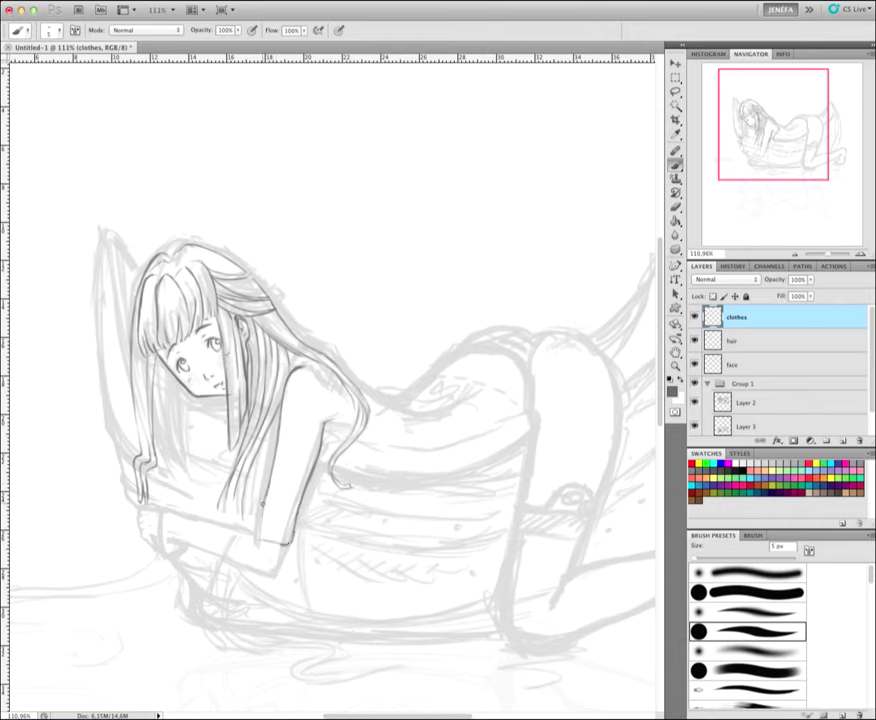
pyautogui.moveTo(317, 423); pyautogui.dragTo(290, 540)
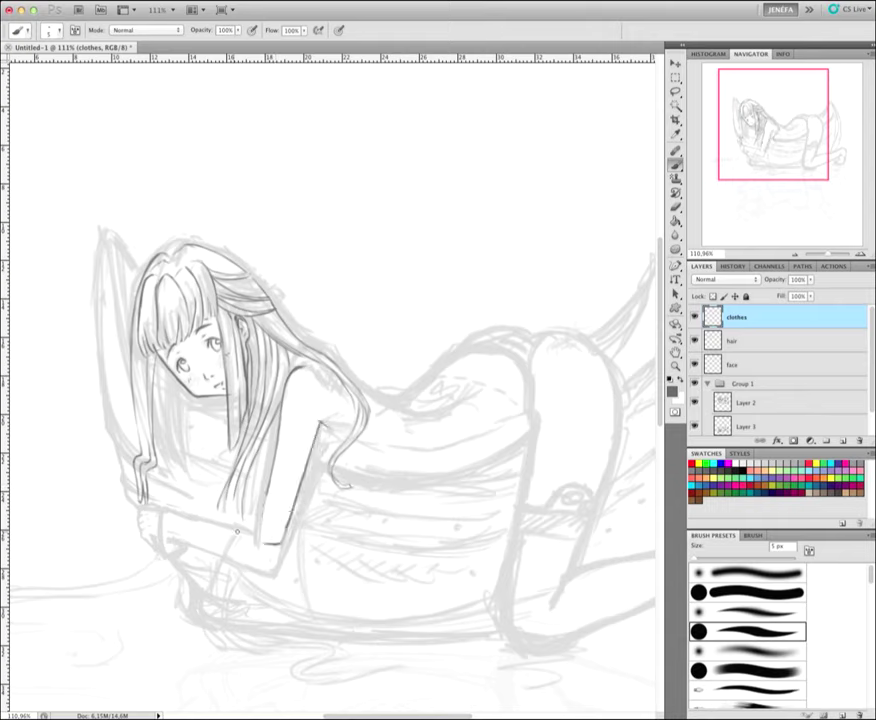
pyautogui.moveTo(237, 532); pyautogui.dragTo(266, 517)
pyautogui.moveTo(160, 517)
pyautogui.mouseDown()
pyautogui.moveTo(181, 560)
pyautogui.moveTo(205, 542)
pyautogui.mouseUp()
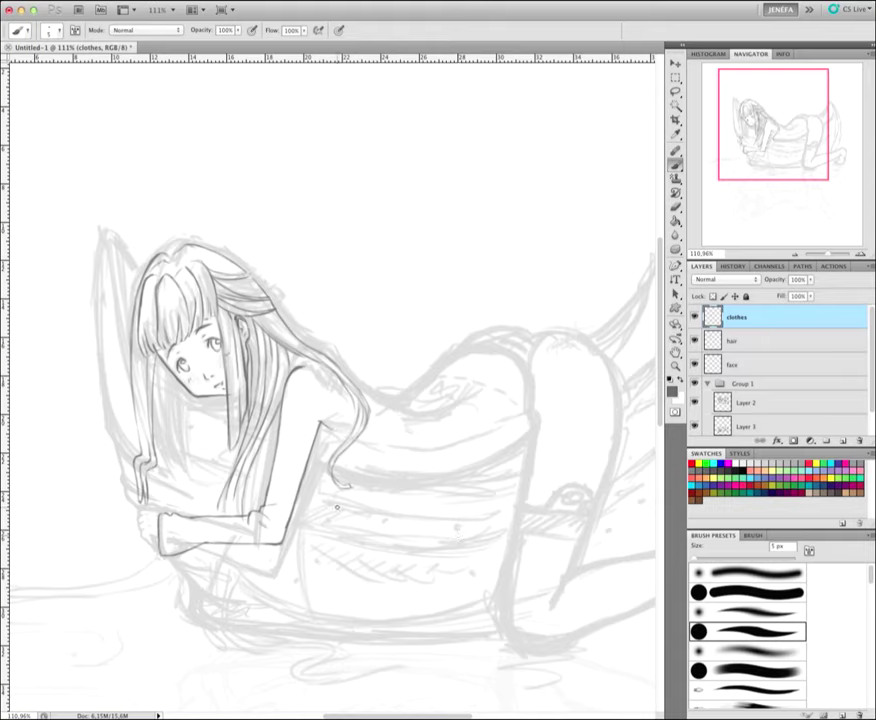
pyautogui.hotkey('ctrl', 'alt', 'z')
pyautogui.hotkey('ctrl', 'alt', 'z')
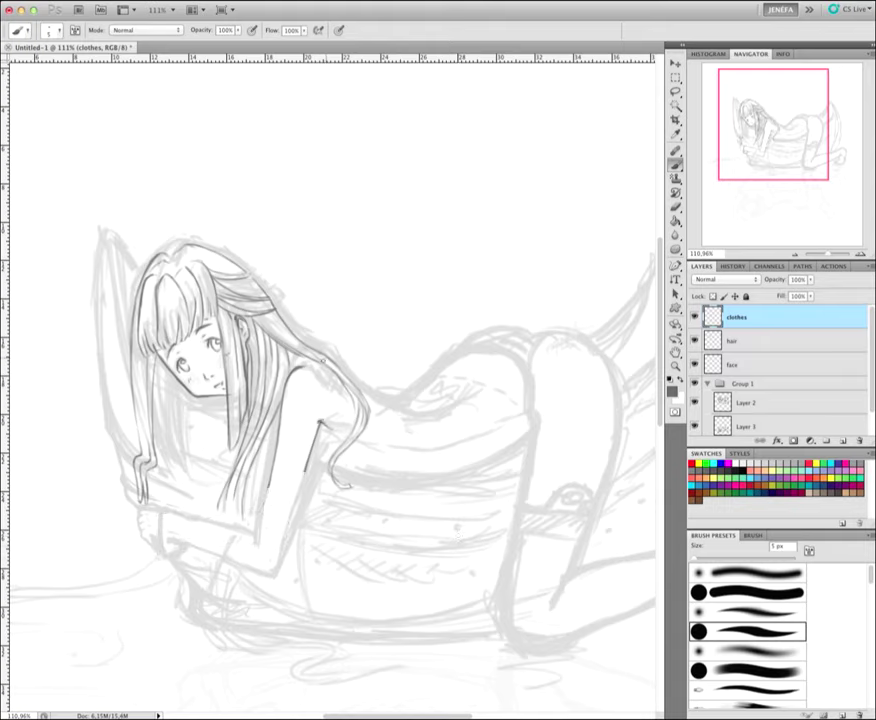
pyautogui.moveTo(311, 446); pyautogui.dragTo(292, 520)
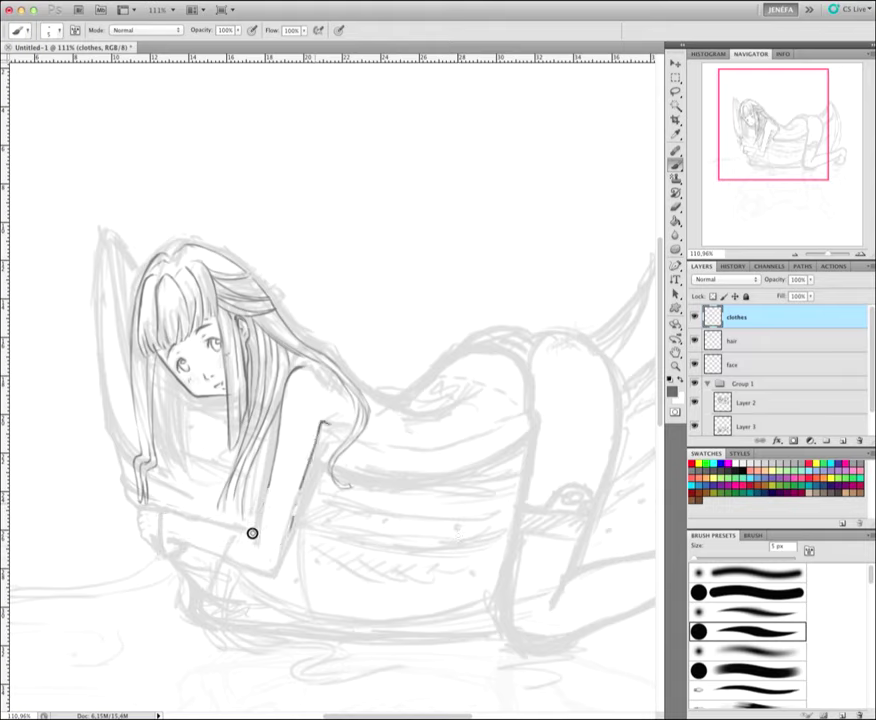
pyautogui.hotkey('ctrl', 'alt', 'z')
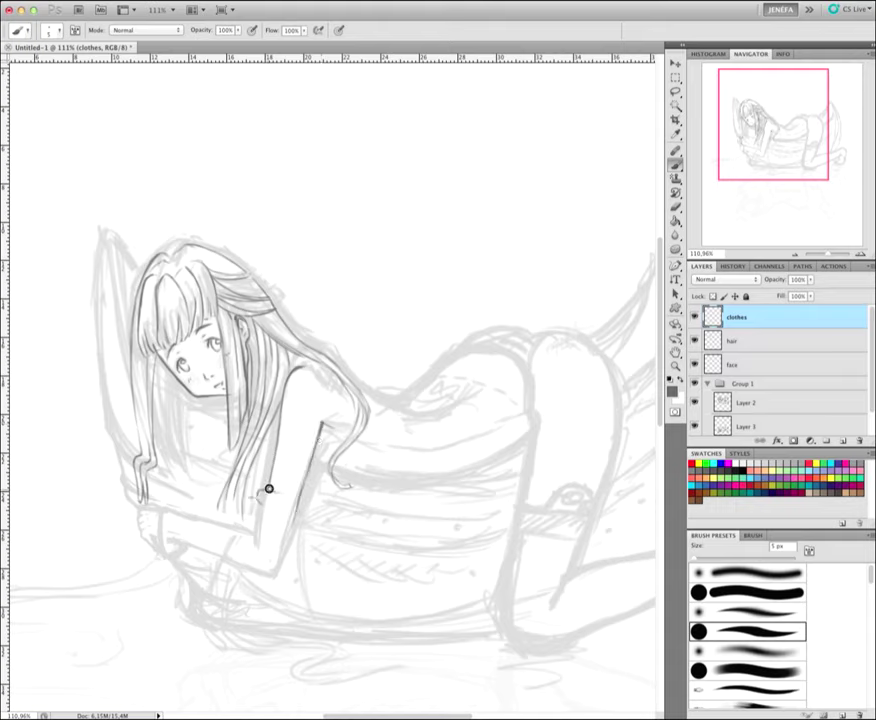
# Step: Redraw the elbow, forearm and hand lines, then shrink the brush to 3 px
pyautogui.moveTo(262, 500)
pyautogui.mouseDown()
pyautogui.moveTo(267, 511)
pyautogui.moveTo(270, 498)
pyautogui.moveTo(180, 518)
pyautogui.mouseUp()
pyautogui.moveTo(231, 511); pyautogui.dragTo(180, 503)
pyautogui.moveTo(266, 505); pyautogui.dragTo(250, 510)
pyautogui.moveTo(198, 534); pyautogui.dragTo(160, 548)
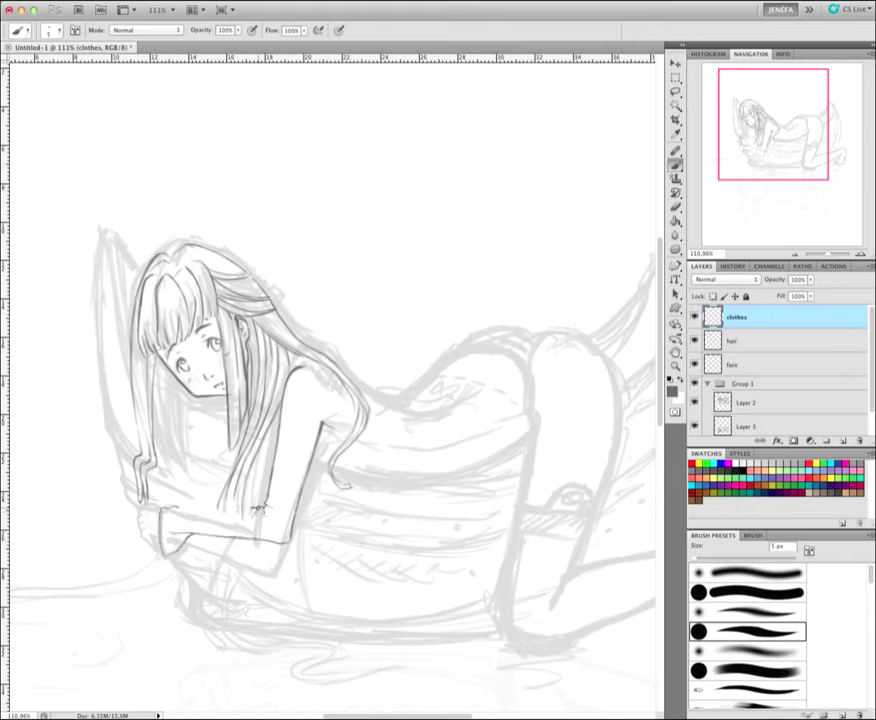
pyautogui.moveTo(256, 507); pyautogui.dragTo(138, 514)
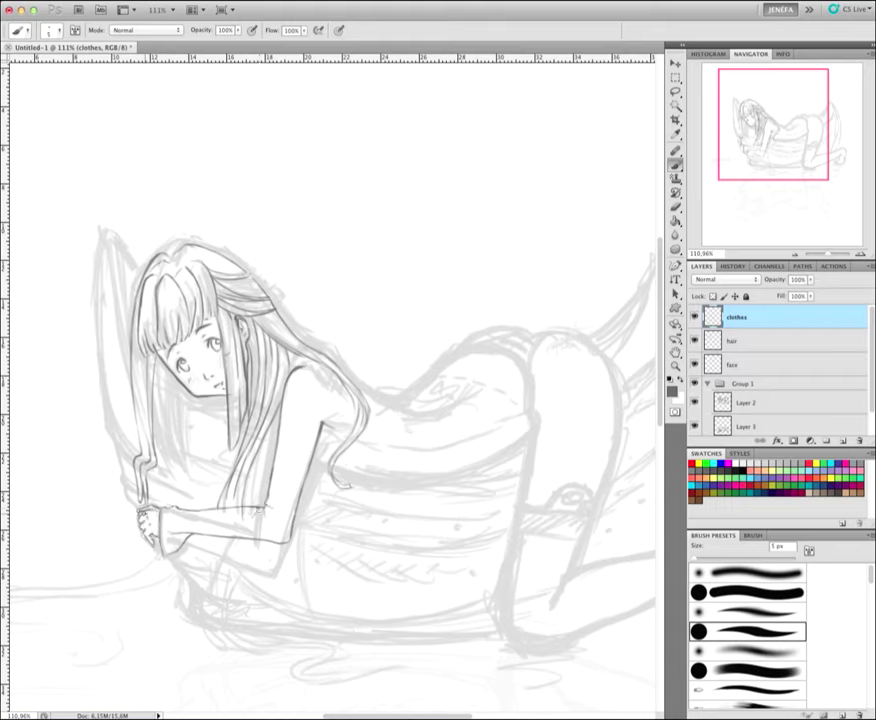
pyautogui.press('[')
pyautogui.press('[')
pyautogui.press('super+Tab')
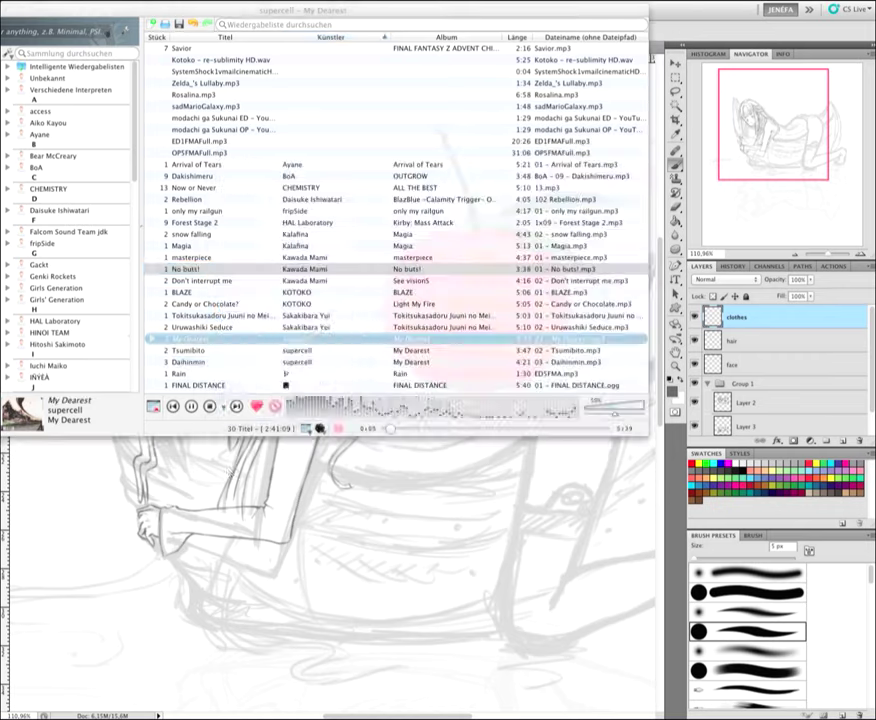
pyautogui.press('super+Tab')
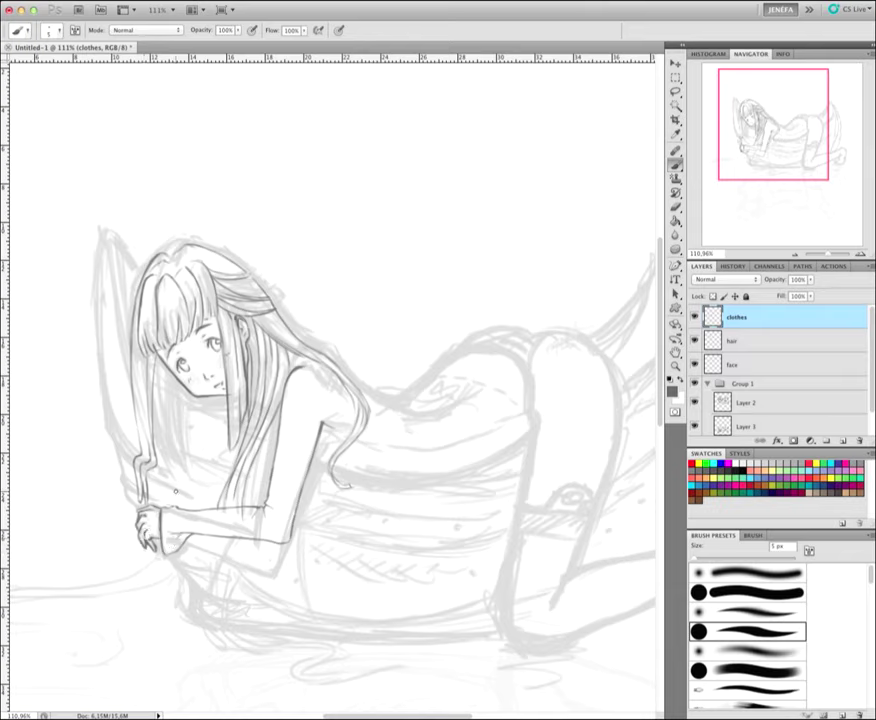
# Step: With Group 1 visible and a 3 px brush, ink arm-edge lines and the back curve below the hair
pyautogui.moveTo(318, 458); pyautogui.dragTo(364, 465)
pyautogui.press('[')
pyautogui.moveTo(453, 446); pyautogui.dragTo(526, 411)
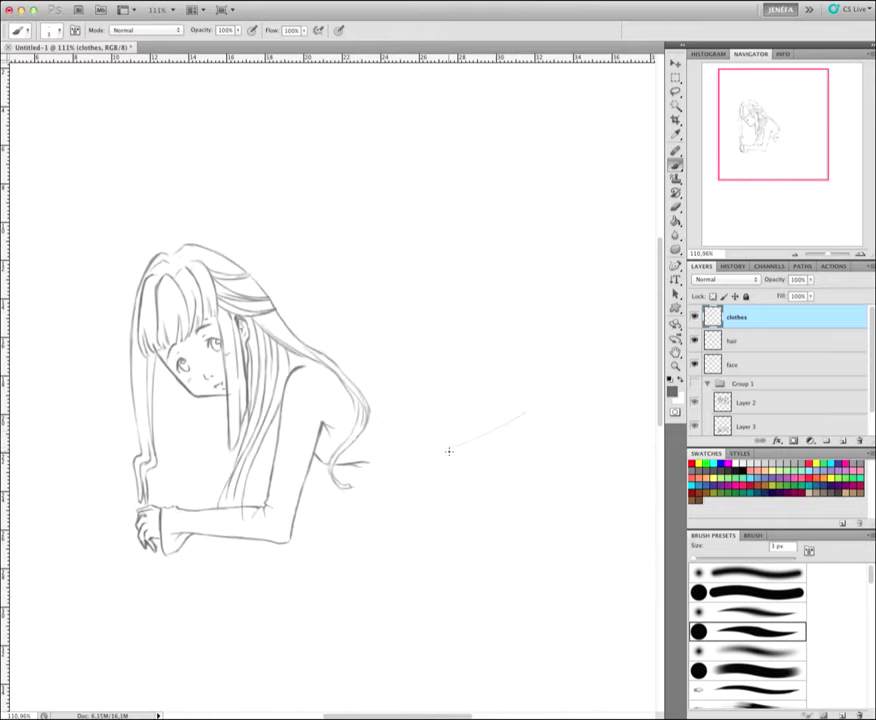
pyautogui.click(694, 384)
pyautogui.moveTo(340, 465); pyautogui.dragTo(375, 461)
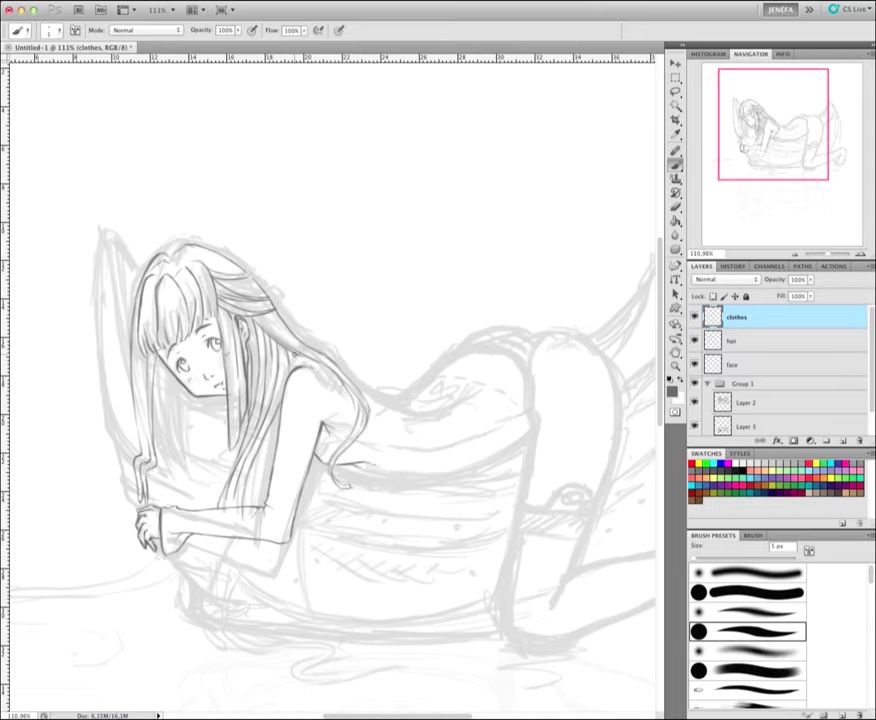
pyautogui.moveTo(327, 355)
pyautogui.mouseDown()
pyautogui.moveTo(372, 402)
pyautogui.moveTo(420, 395)
pyautogui.moveTo(495, 332)
pyautogui.mouseUp()
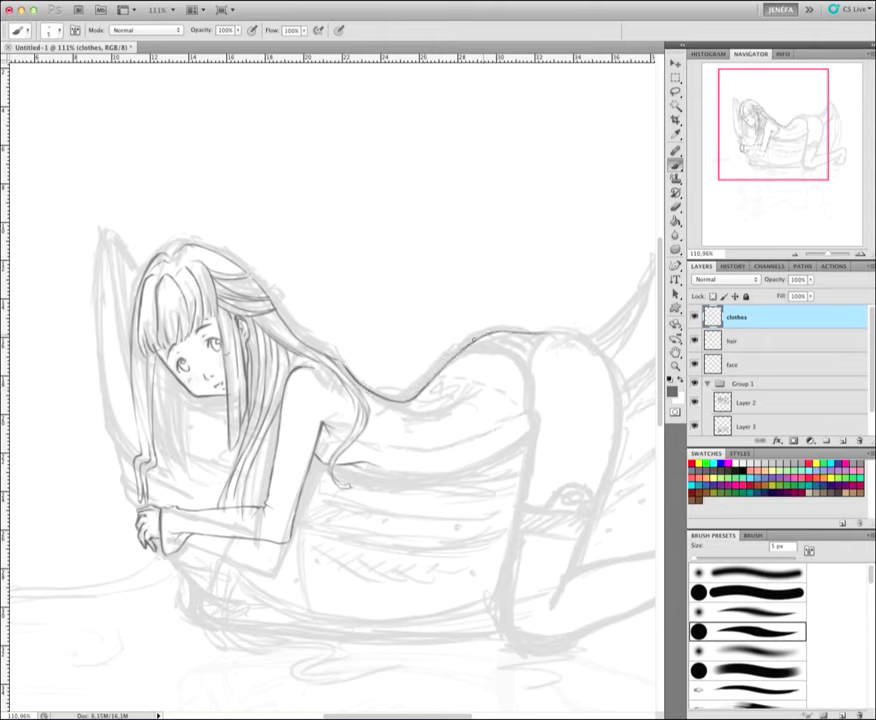
# Step: Redo the back contour to the hip, then ink the outer hip, knee curve and inner thigh
pyautogui.hotkey('ctrl', 'z')
pyautogui.moveTo(432, 380); pyautogui.dragTo(530, 338)
pyautogui.moveTo(614, 305); pyautogui.dragTo(556, 280)
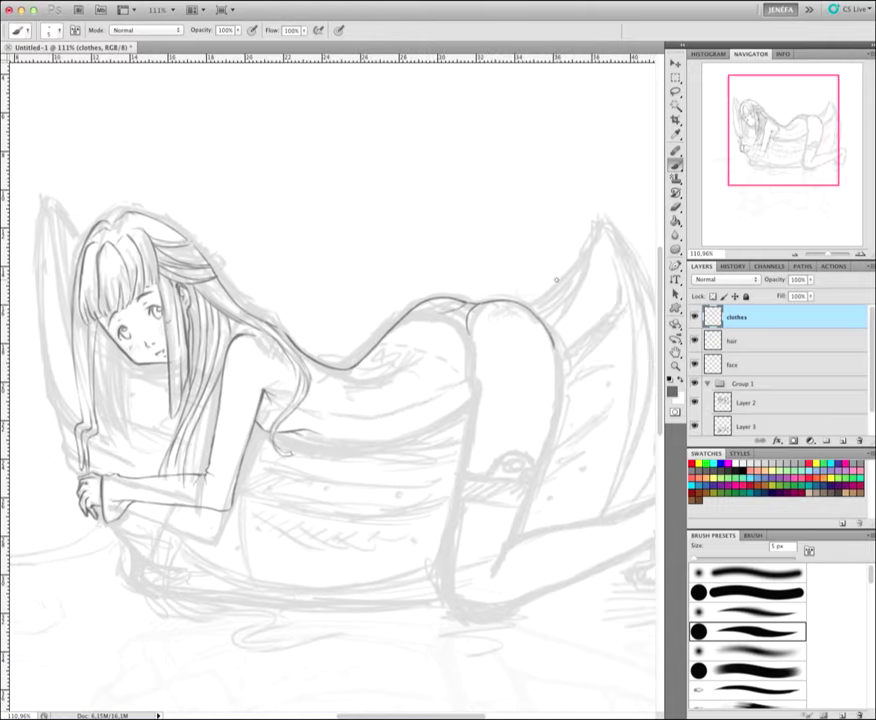
pyautogui.moveTo(552, 342); pyautogui.dragTo(556, 428)
pyautogui.moveTo(524, 470)
pyautogui.mouseDown()
pyautogui.moveTo(505, 461)
pyautogui.moveTo(524, 466)
pyautogui.moveTo(526, 505)
pyautogui.moveTo(470, 466)
pyautogui.mouseUp()
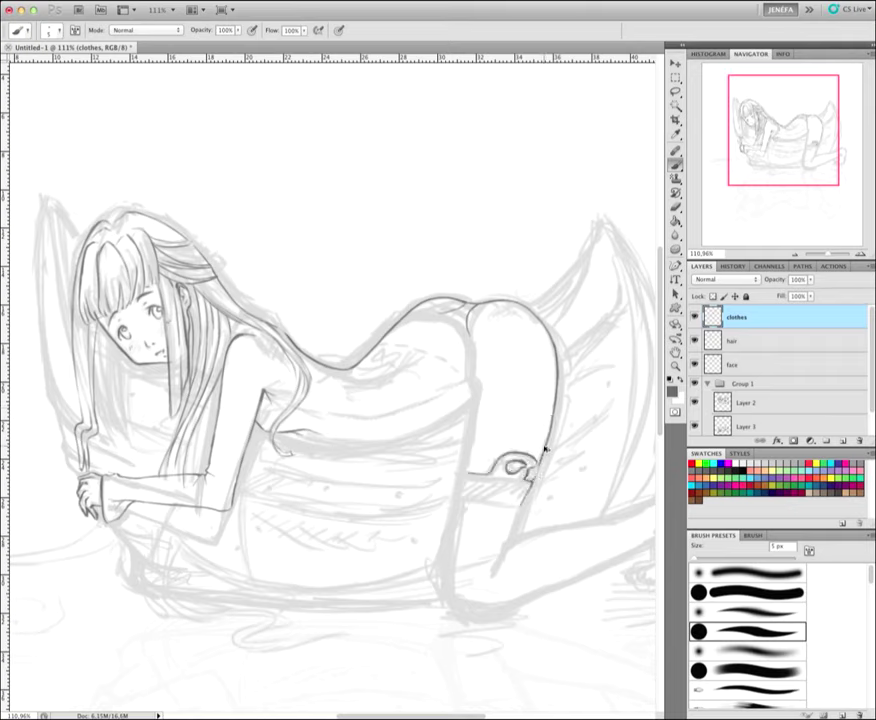
pyautogui.moveTo(476, 406); pyautogui.dragTo(471, 455)
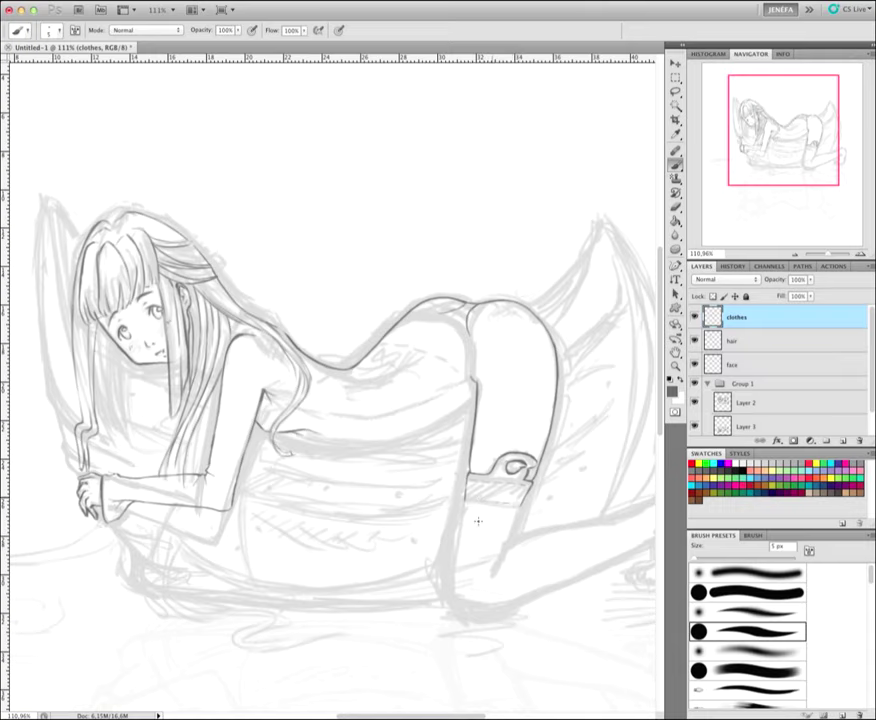
# Step: Ink the thigh's edge and lower leg, replacing the boxy heel with a clean heel edge
pyautogui.hscroll(3, 498, 498)
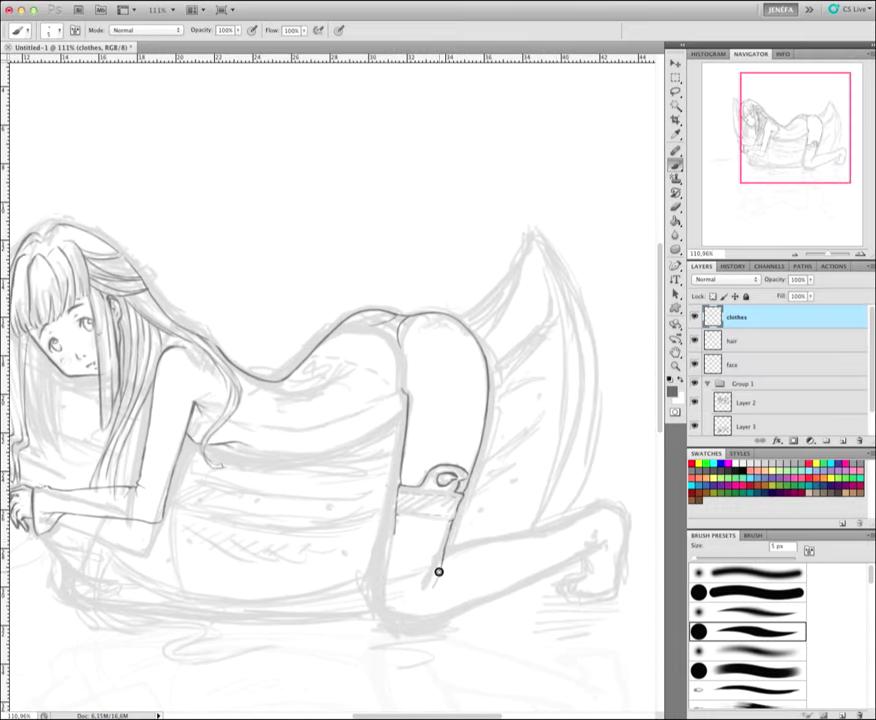
pyautogui.moveTo(395, 530)
pyautogui.mouseDown()
pyautogui.moveTo(388, 612)
pyautogui.moveTo(503, 586)
pyautogui.moveTo(605, 541)
pyautogui.mouseUp()
pyautogui.moveTo(466, 546)
pyautogui.mouseDown()
pyautogui.moveTo(604, 508)
pyautogui.moveTo(618, 553)
pyautogui.moveTo(569, 583)
pyautogui.moveTo(589, 592)
pyautogui.moveTo(586, 581)
pyautogui.moveTo(610, 581)
pyautogui.moveTo(613, 590)
pyautogui.moveTo(546, 604)
pyautogui.moveTo(618, 574)
pyautogui.mouseUp()
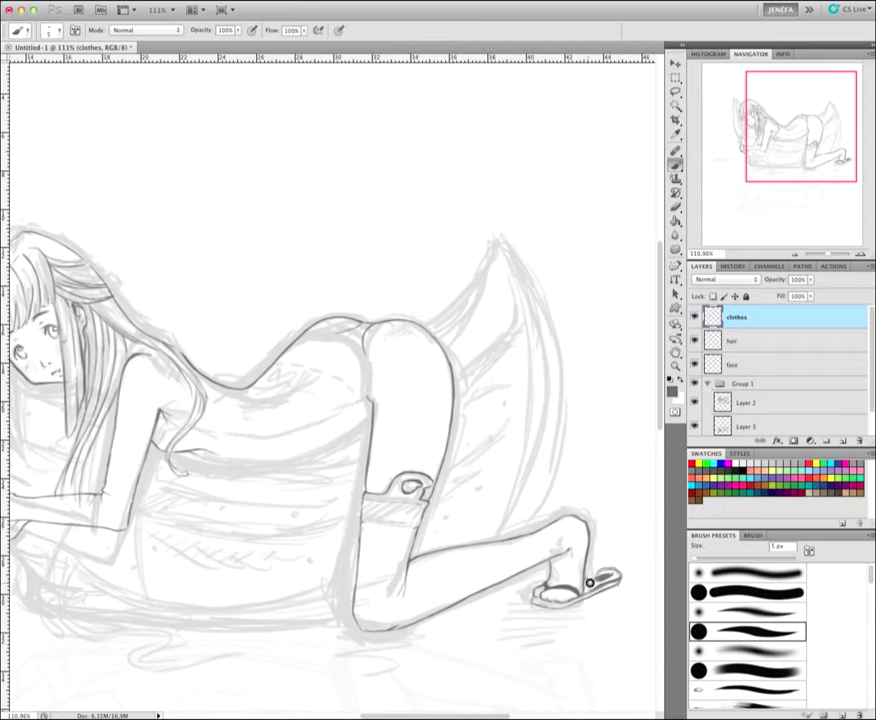
pyautogui.hotkey('ctrl', 'z')
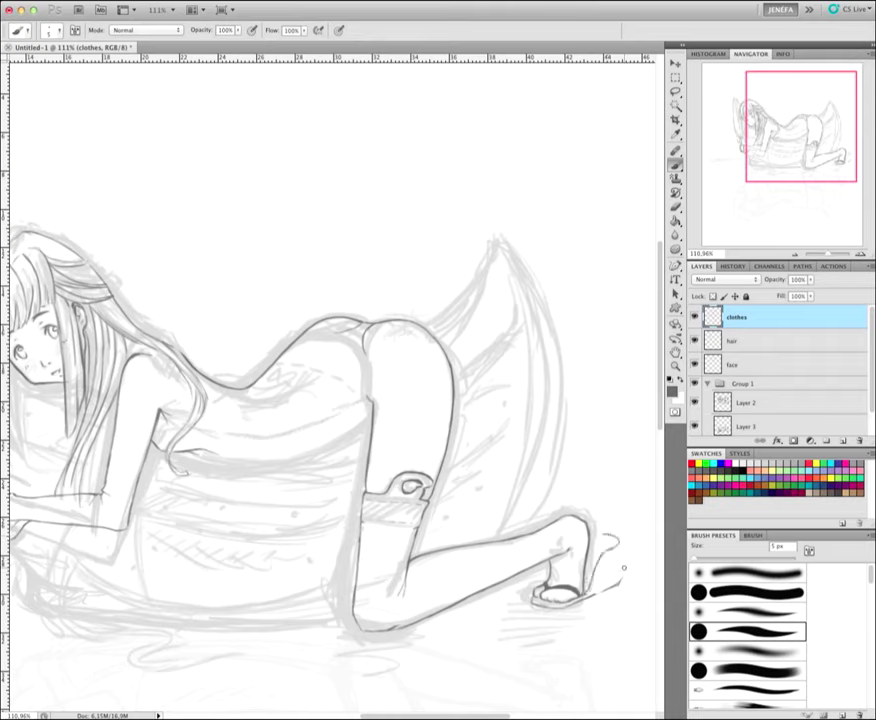
pyautogui.moveTo(586, 572)
pyautogui.mouseDown()
pyautogui.moveTo(598, 550)
pyautogui.moveTo(614, 586)
pyautogui.moveTo(604, 588)
pyautogui.mouseUp()
pyautogui.hotkey('ctrl', 'z')
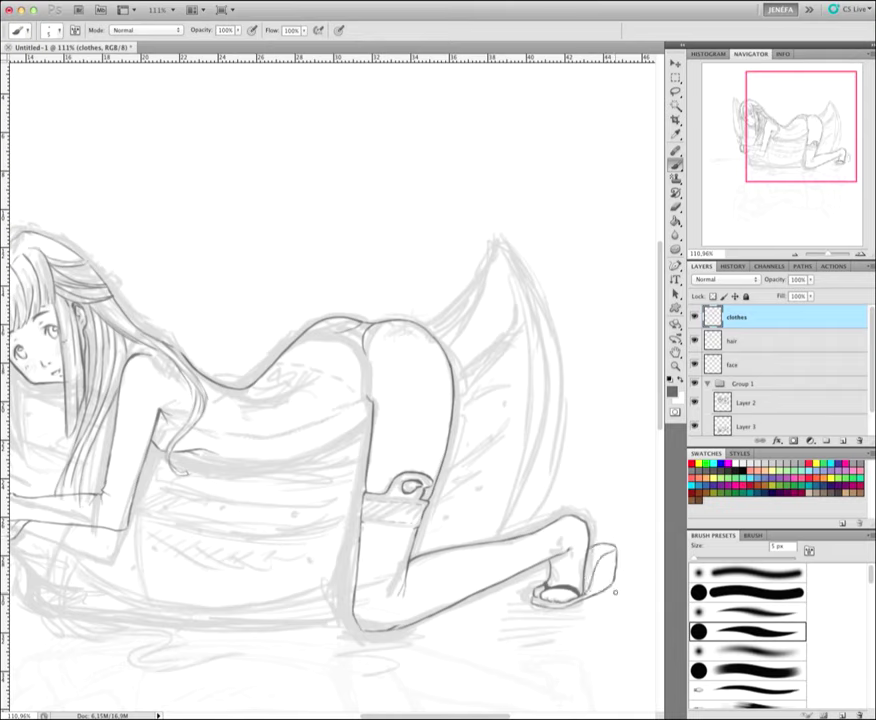
pyautogui.hotkey('ctrl', 'alt', 'z')
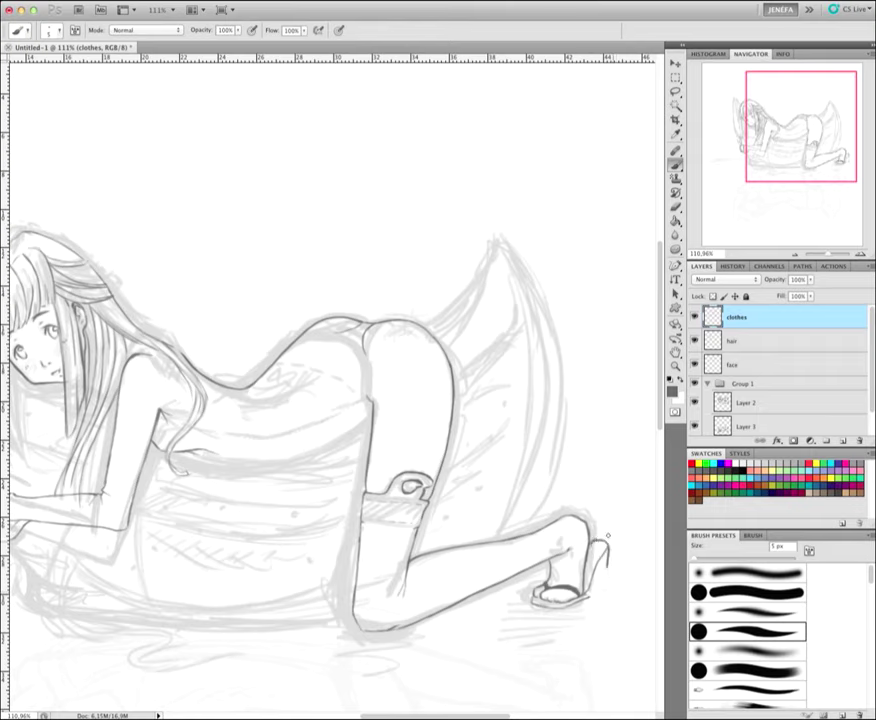
pyautogui.moveTo(607, 540); pyautogui.dragTo(606, 590)
# Step: Redraw the back contour with a darker line and add a short hip line and back mark
pyautogui.hscroll(-3, 370, 355)
pyautogui.moveTo(370, 352); pyautogui.dragTo(408, 343)
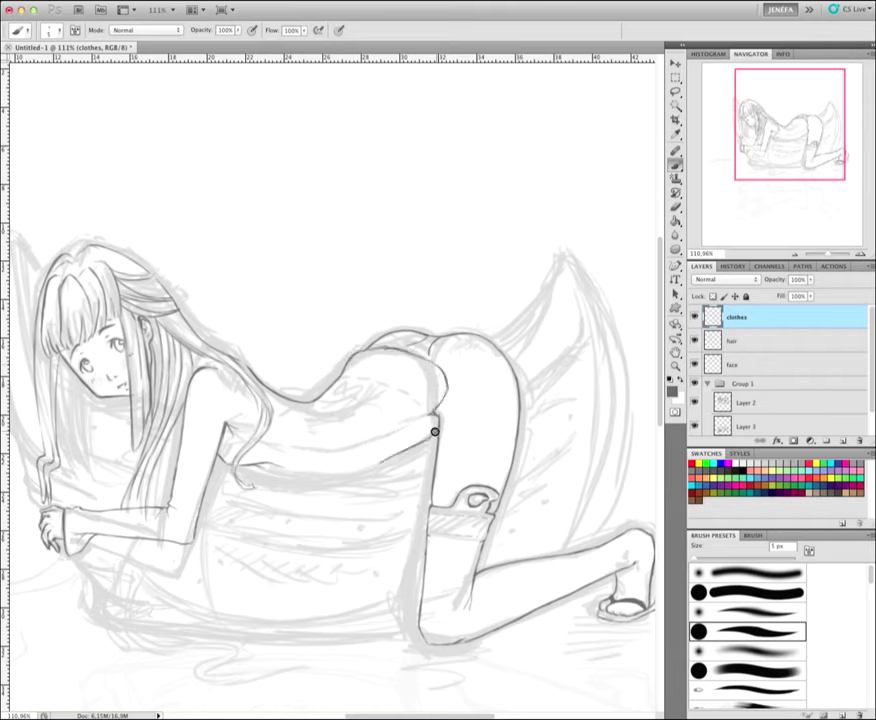
pyautogui.moveTo(360, 470); pyautogui.dragTo(410, 446)
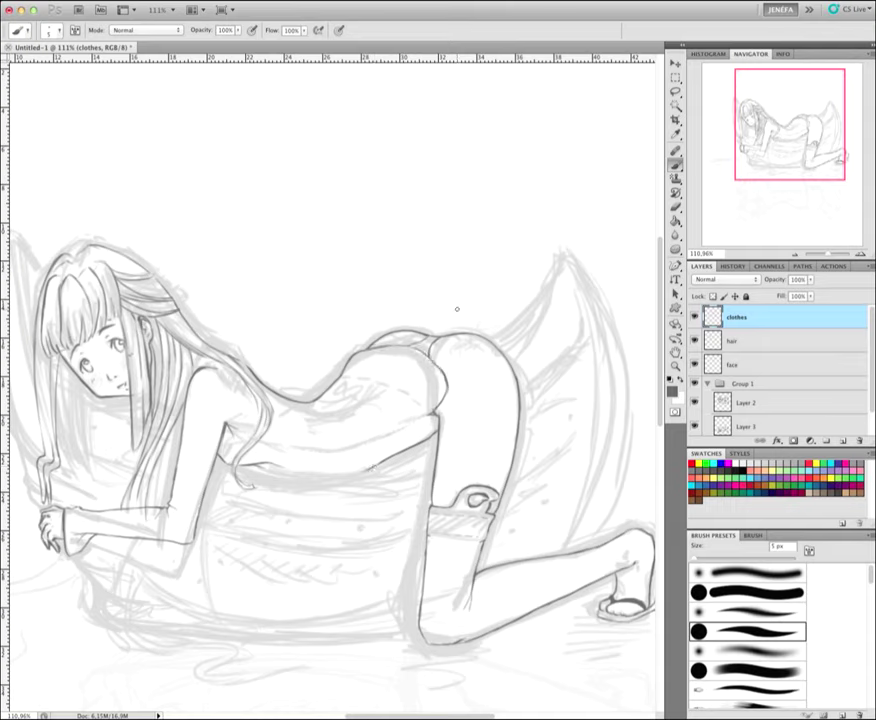
pyautogui.click(352, 397)
pyautogui.hotkey('alt', '[')
pyautogui.moveTo(16, 265); pyautogui.dragTo(97, 240)
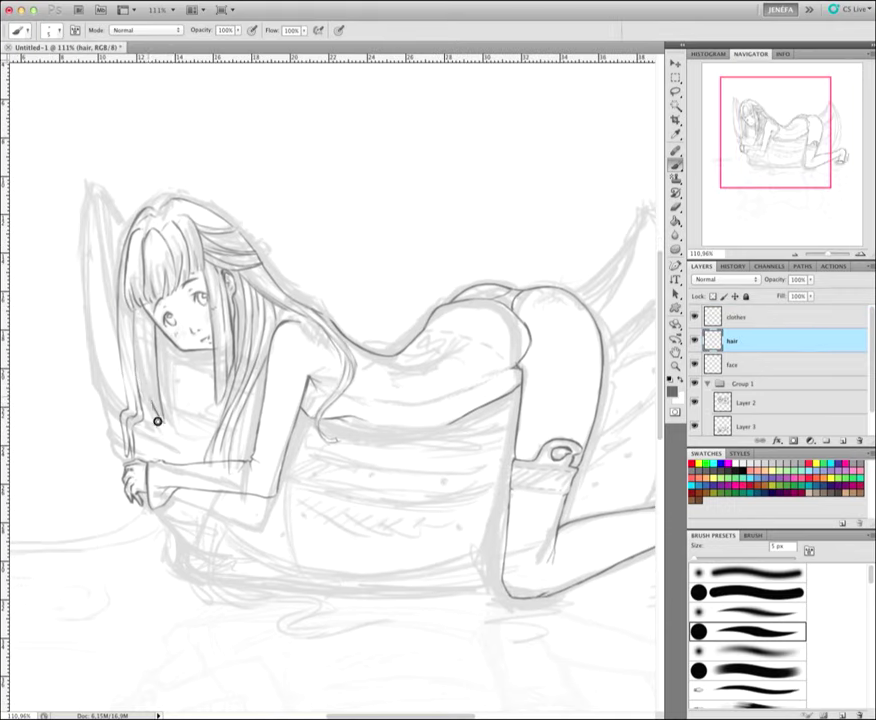
# Step: On the hair layer, ink a strand left of the face and two small chest buttons
pyautogui.moveTo(142, 362); pyautogui.dragTo(146, 410)
pyautogui.hotkey('alt', '[')
pyautogui.hotkey('alt', ']')
pyautogui.moveTo(178, 378); pyautogui.dragTo(180, 384)
pyautogui.moveTo(180, 392); pyautogui.dragTo(182, 398)
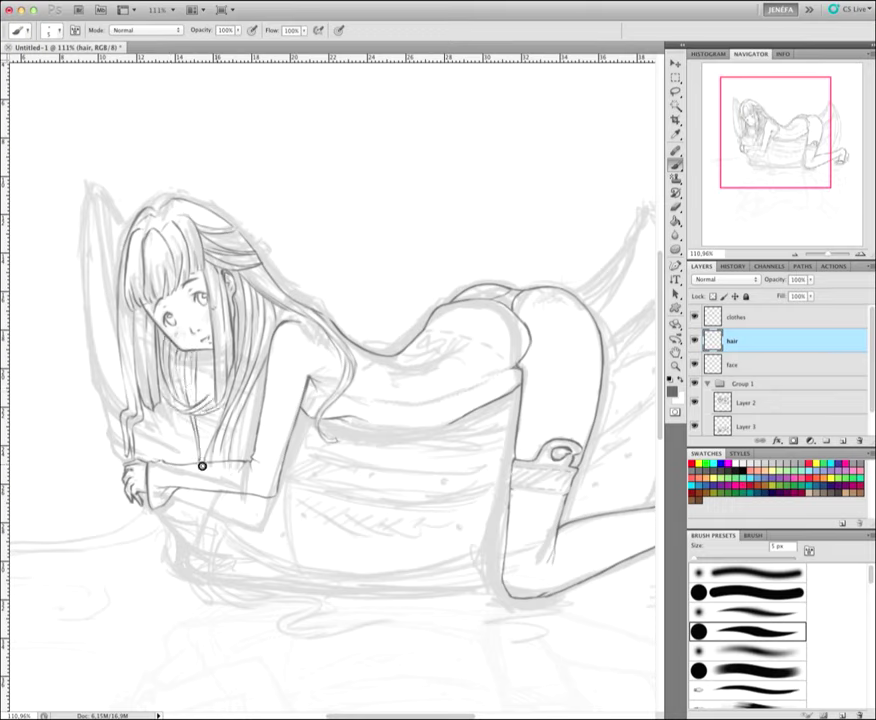
# Step: Ink the upper-arm line, small top strands and long hair strands hanging to the floor
pyautogui.moveTo(262, 395); pyautogui.dragTo(258, 453)
pyautogui.moveTo(188, 219); pyautogui.dragTo(214, 212)
pyautogui.moveTo(210, 487); pyautogui.dragTo(213, 576)
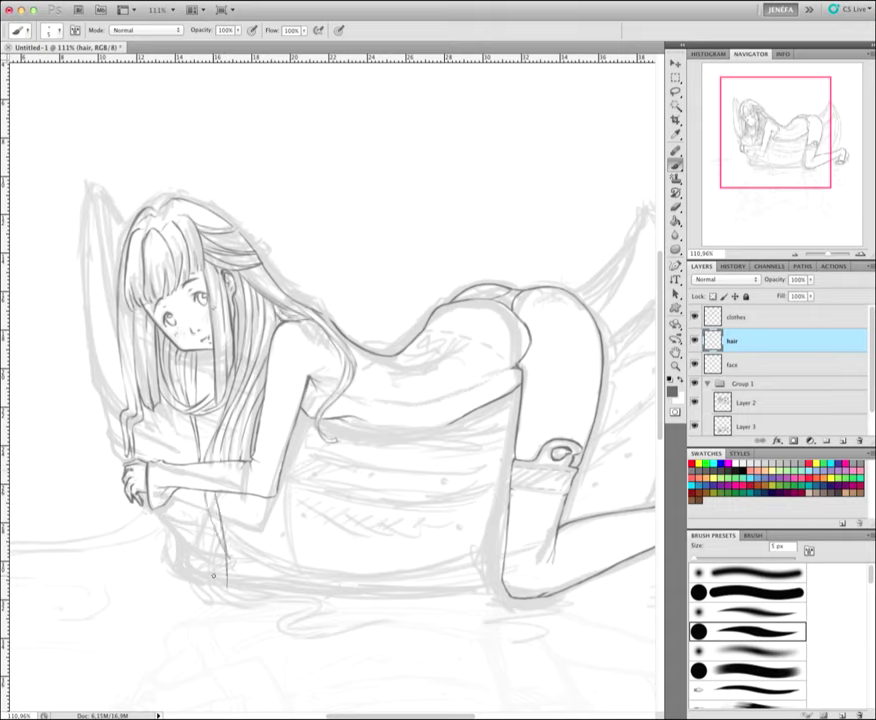
pyautogui.moveTo(231, 526)
pyautogui.mouseDown()
pyautogui.moveTo(229, 600)
pyautogui.moveTo(246, 592)
pyautogui.mouseUp()
pyautogui.moveTo(250, 495); pyautogui.dragTo(250, 559)
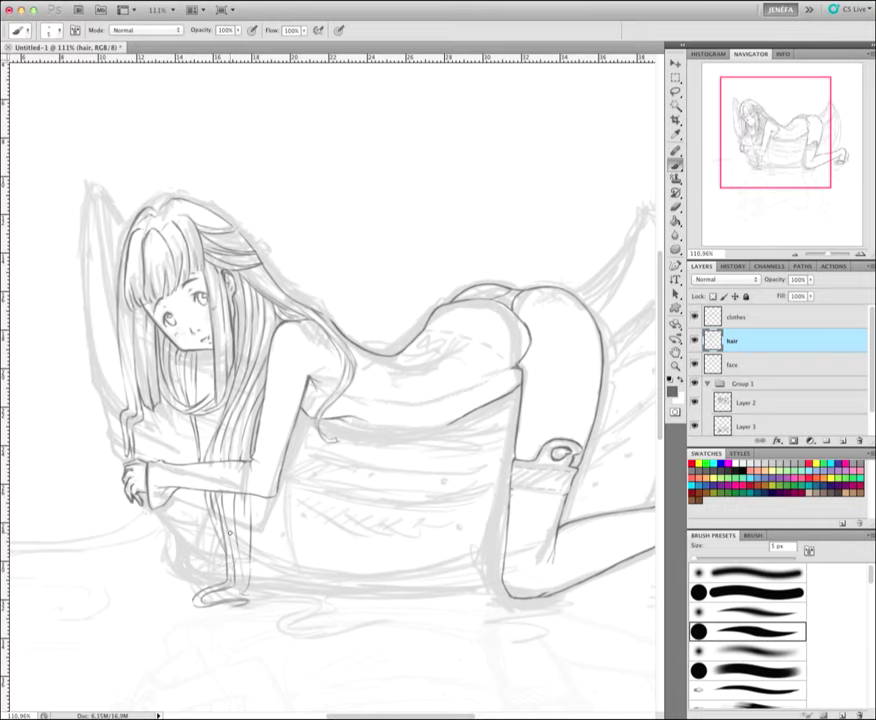
# Step: Hide the rough sketch Group 1 and make the clothes layer active
pyautogui.click(694, 383)
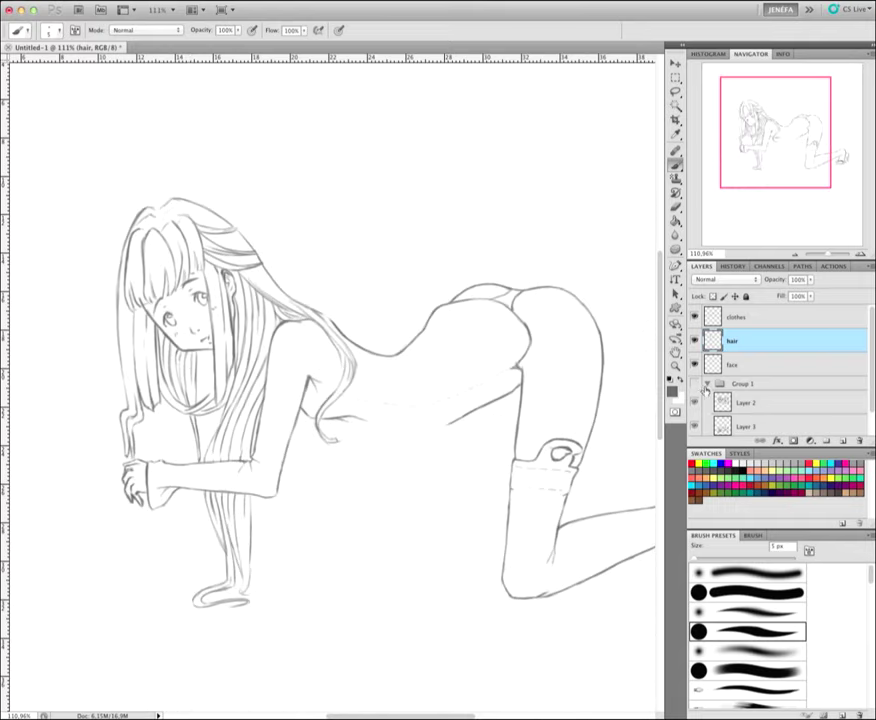
pyautogui.click(730, 317)
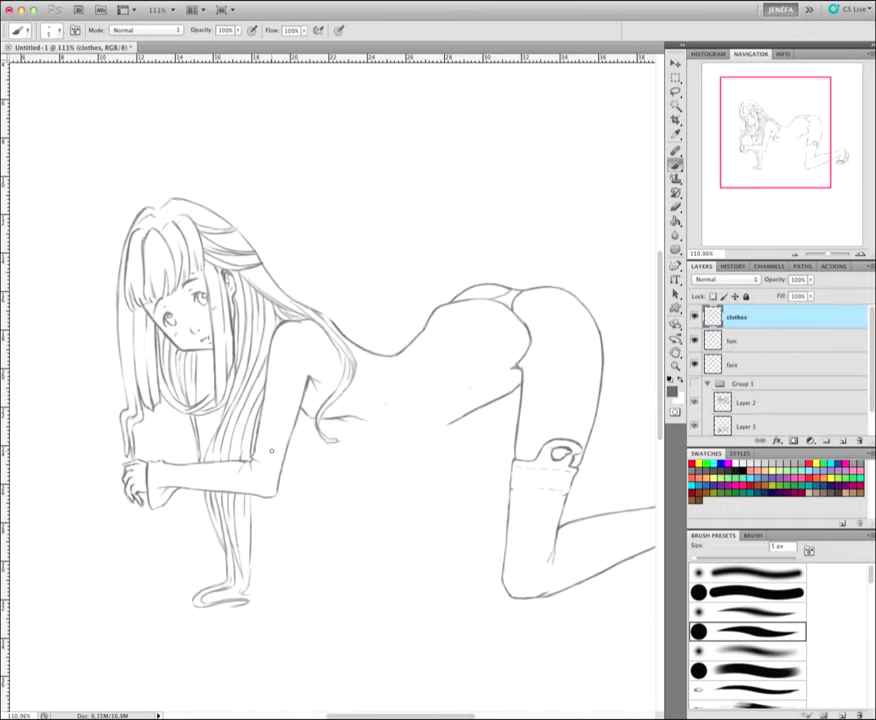
pyautogui.hotkey('alt', '[')
pyautogui.hotkey('alt', '[')
pyautogui.click(694, 383)
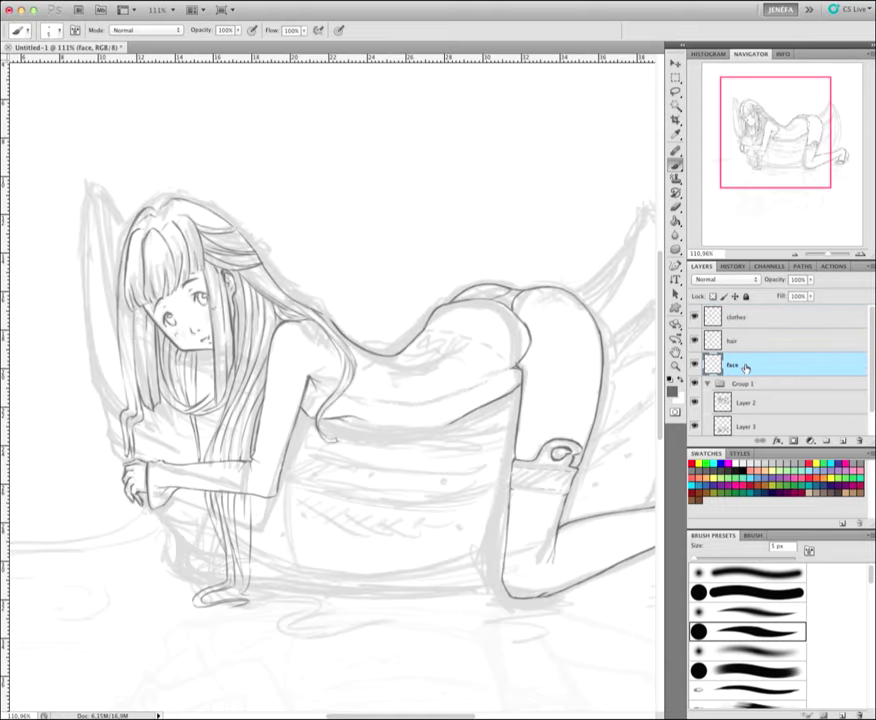
pyautogui.click(694, 383)
pyautogui.click(694, 383)
pyautogui.hotkey('alt', ']')
pyautogui.hotkey('alt', ']')
pyautogui.click(694, 383)
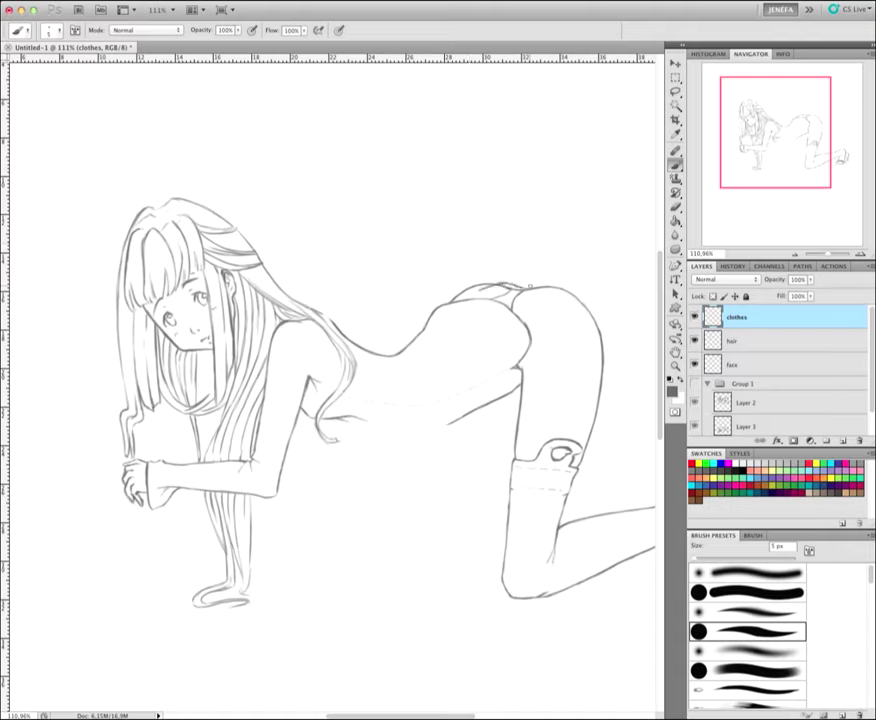
# Step: Copy the waistband line onto its own layer and nudge it right and down into place
pyautogui.hotkey('ctrl', 'v')
pyautogui.click(675, 63)
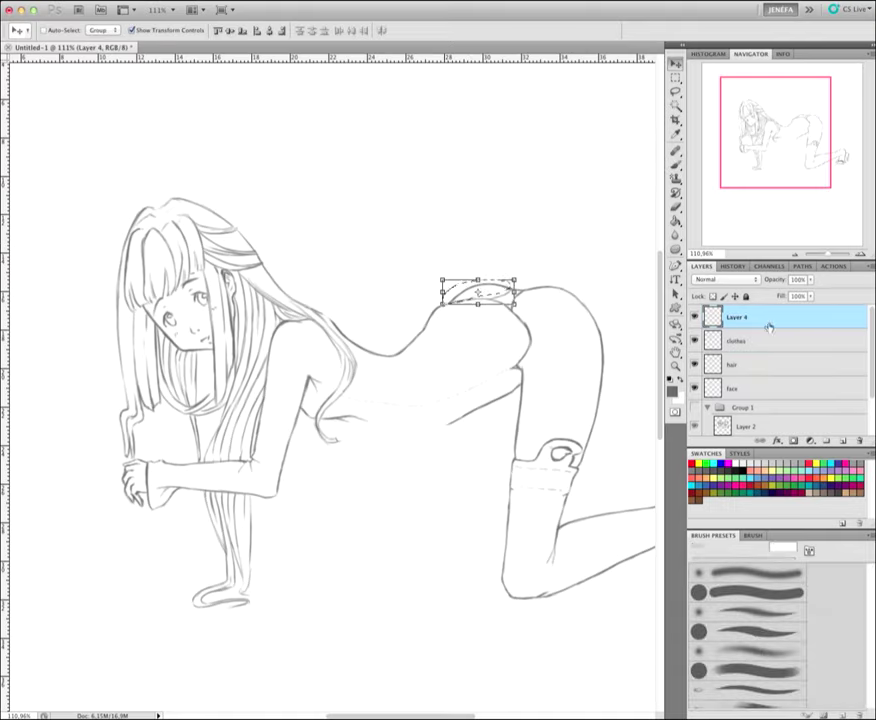
pyautogui.moveTo(494, 298); pyautogui.dragTo(526, 286)
pyautogui.press('Return')
pyautogui.click(735, 341)
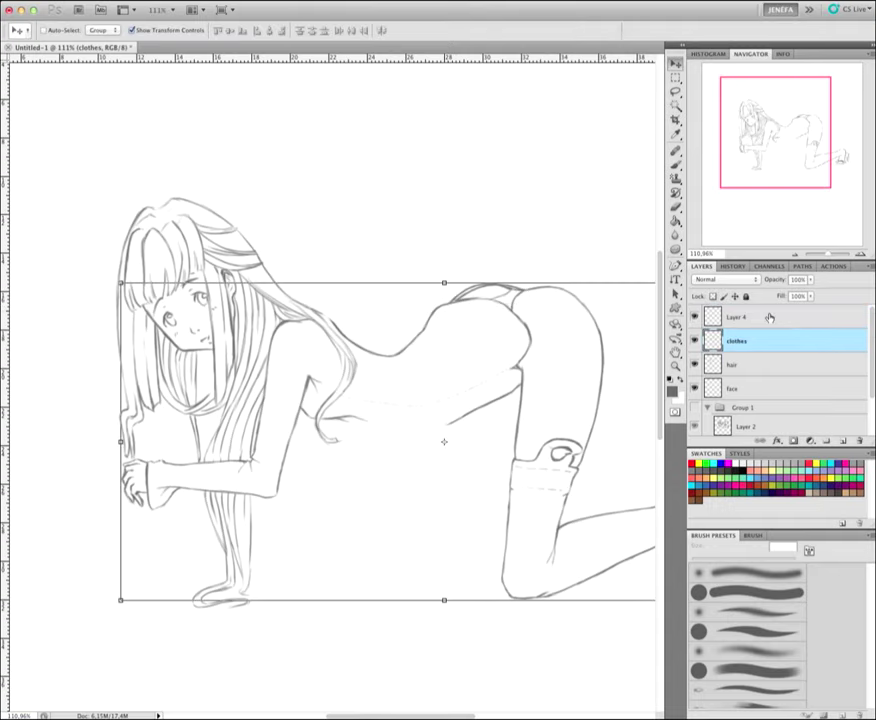
pyautogui.press('b')
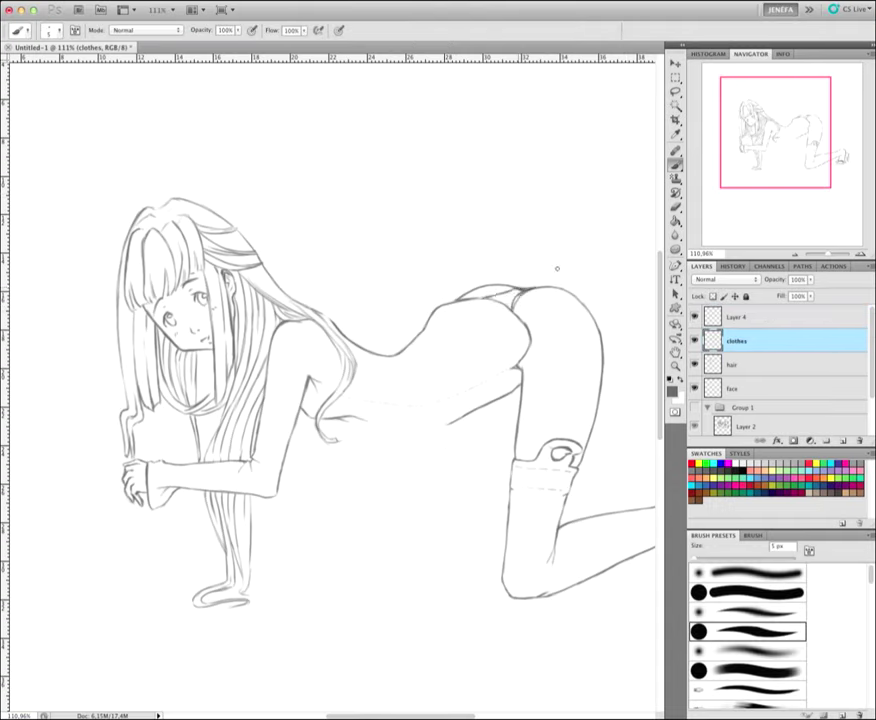
# Step: Merge the waistband copy down into clothes and ink a line joining the back to the hips
pyautogui.keyDown('ctrl'); pyautogui.click(461, 299); pyautogui.keyUp('ctrl')
pyautogui.rightClick(823, 311)
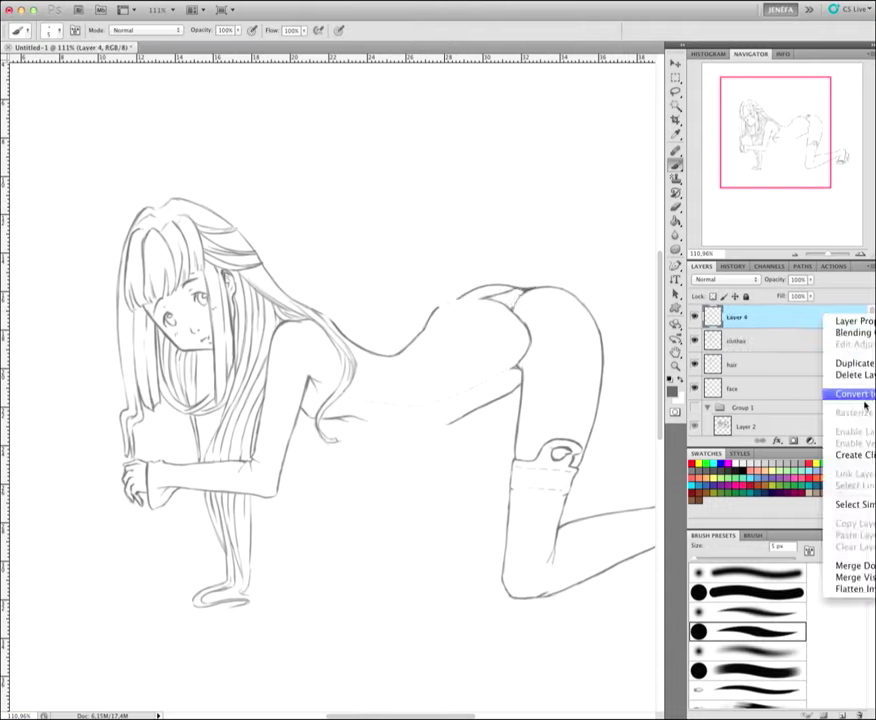
pyautogui.click(841, 669)
pyautogui.moveTo(425, 330); pyautogui.dragTo(483, 295)
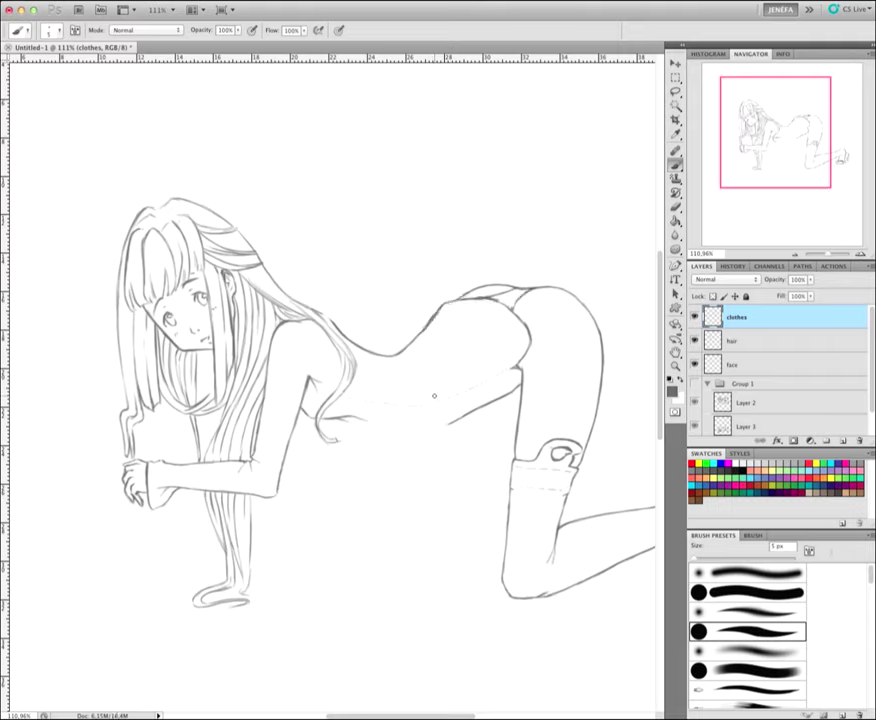
# Step: Undo the dark shading and extra waistband strokes, then touch up the buttock outline and waistband curve
pyautogui.moveTo(447, 300); pyautogui.dragTo(425, 318)
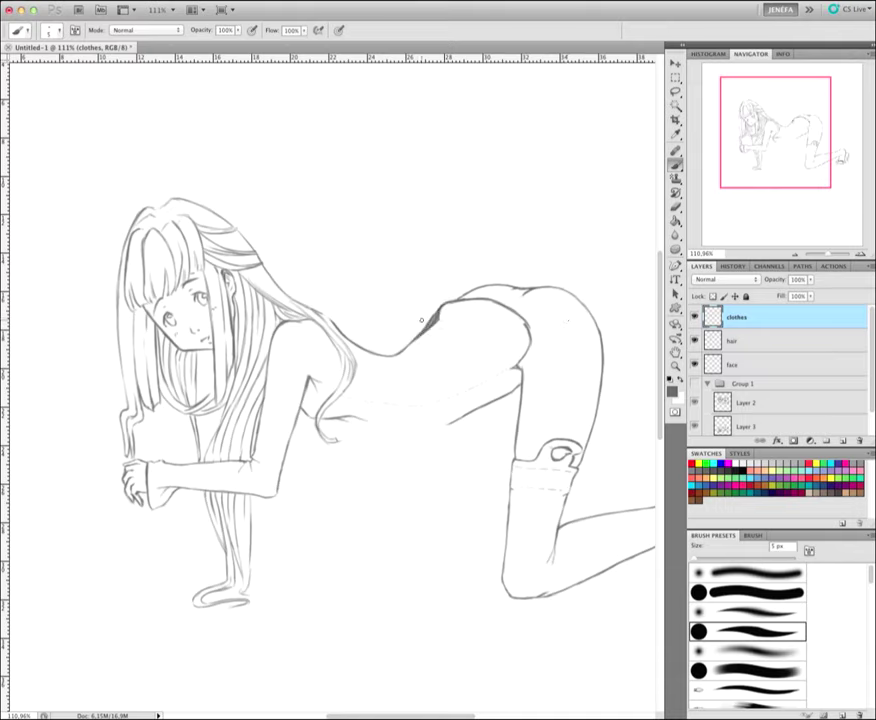
pyautogui.hotkey('ctrl', 'z')
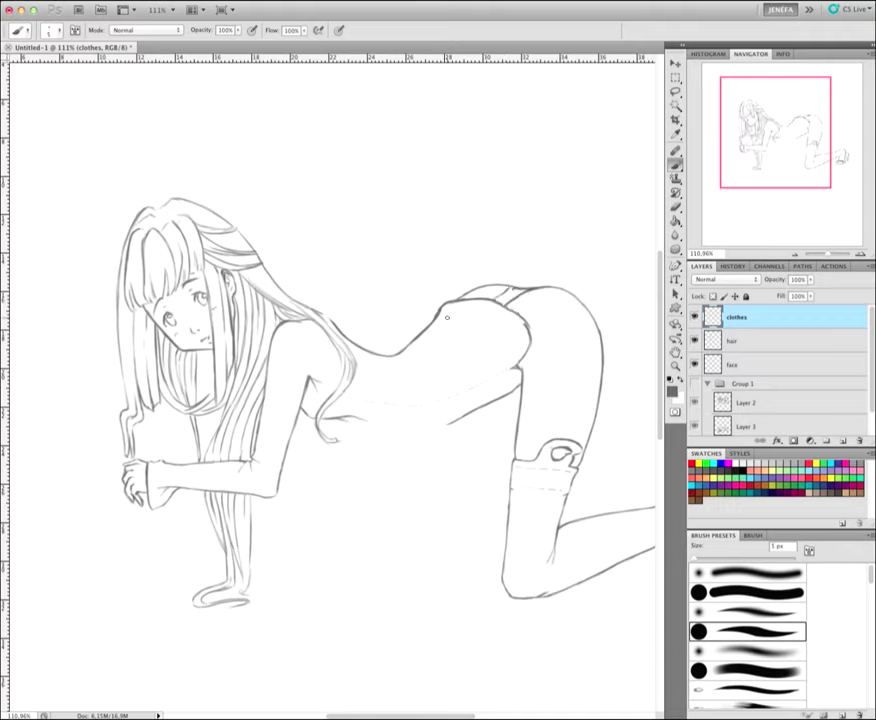
pyautogui.hotkey('ctrl', 'z')
pyautogui.moveTo(519, 338); pyautogui.dragTo(527, 353)
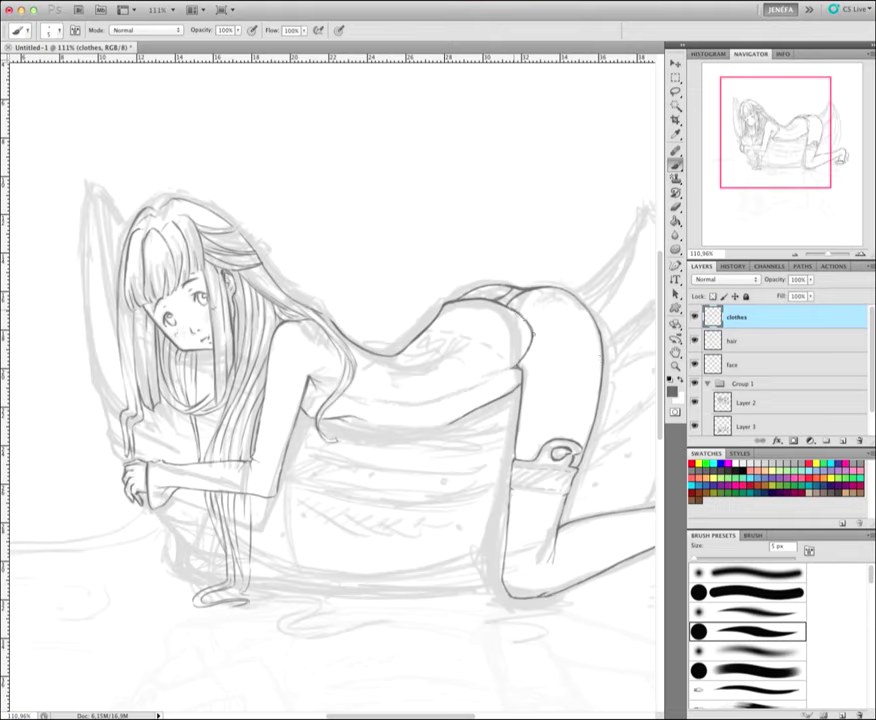
pyautogui.hotkey('alt', '[')
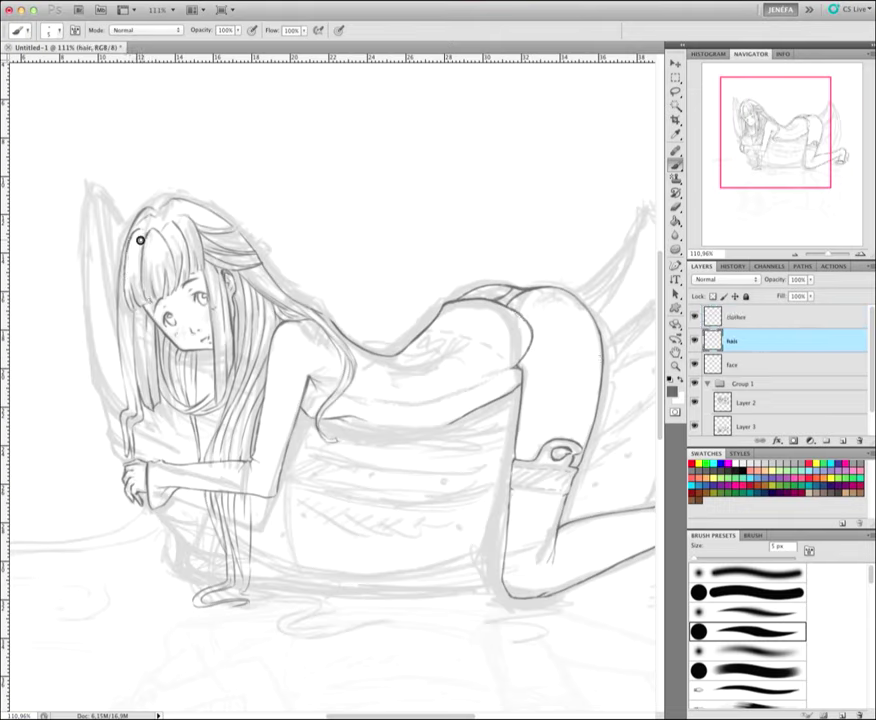
pyautogui.hotkey('alt', ']')
pyautogui.moveTo(526, 283); pyautogui.dragTo(512, 299)
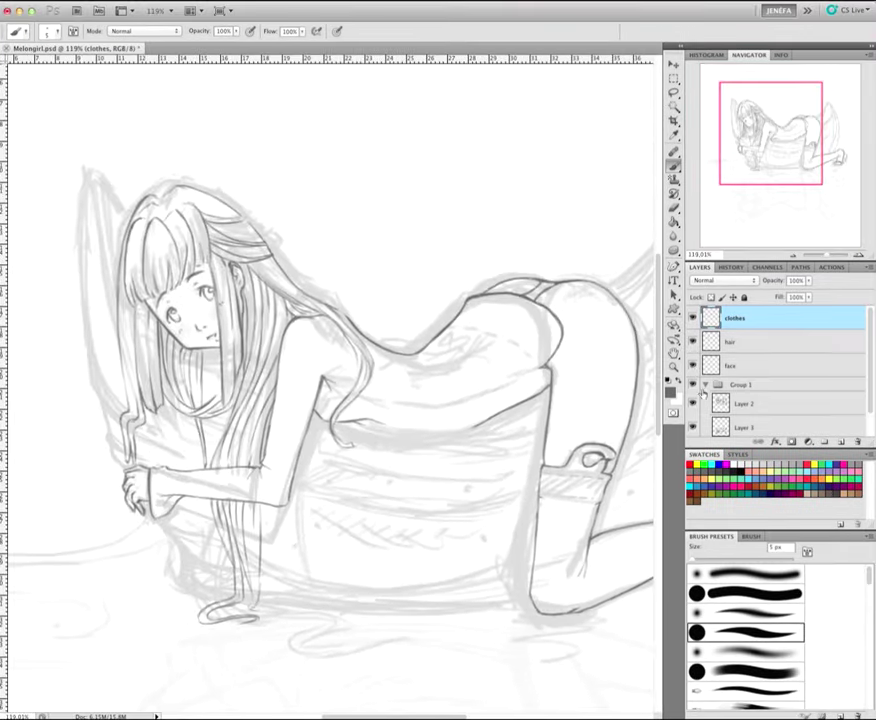
# Step: Add a new layer named melon above clothes
pyautogui.click(840, 441)
pyautogui.doubleClick(735, 318)
pyautogui.write('melon')
pyautogui.press('Return')
# Step: Outline the melon rind's left edge, lower edge and right wing, rotating the view for the long curve
pyautogui.moveTo(87, 170); pyautogui.dragTo(87, 388)
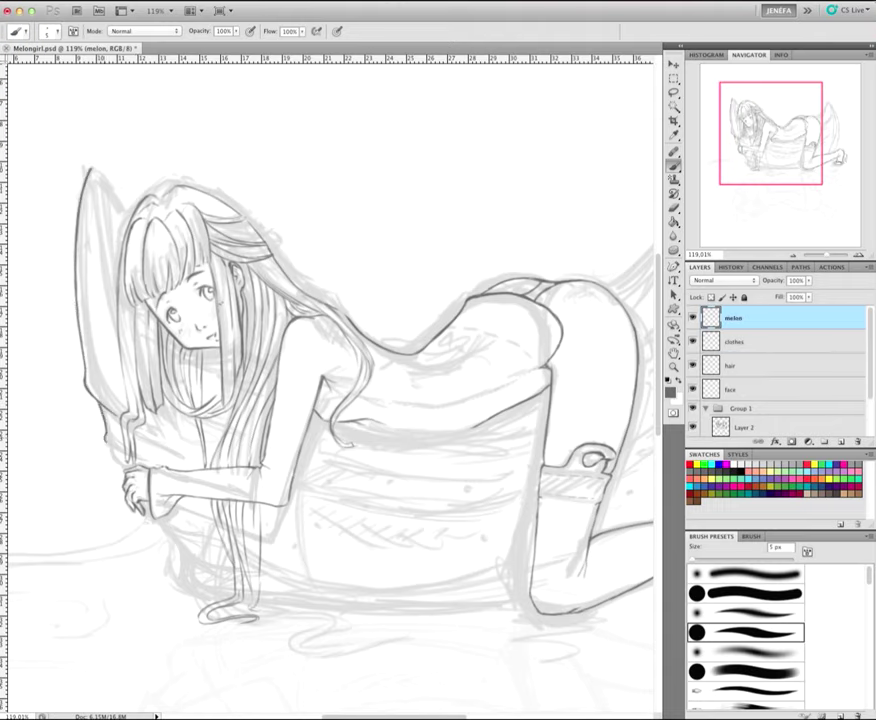
pyautogui.moveTo(113, 392); pyautogui.dragTo(127, 407)
pyautogui.moveTo(149, 516); pyautogui.dragTo(186, 536)
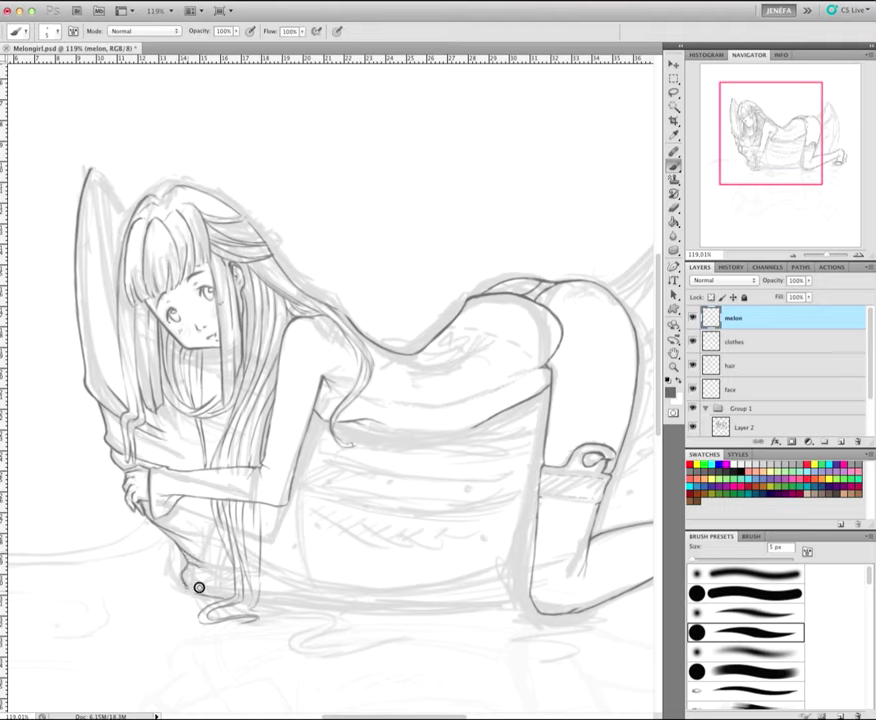
pyautogui.moveTo(184, 563)
pyautogui.mouseDown()
pyautogui.moveTo(205, 591)
pyautogui.moveTo(234, 598)
pyautogui.mouseUp()
pyautogui.moveTo(246, 603); pyautogui.dragTo(442, 426)
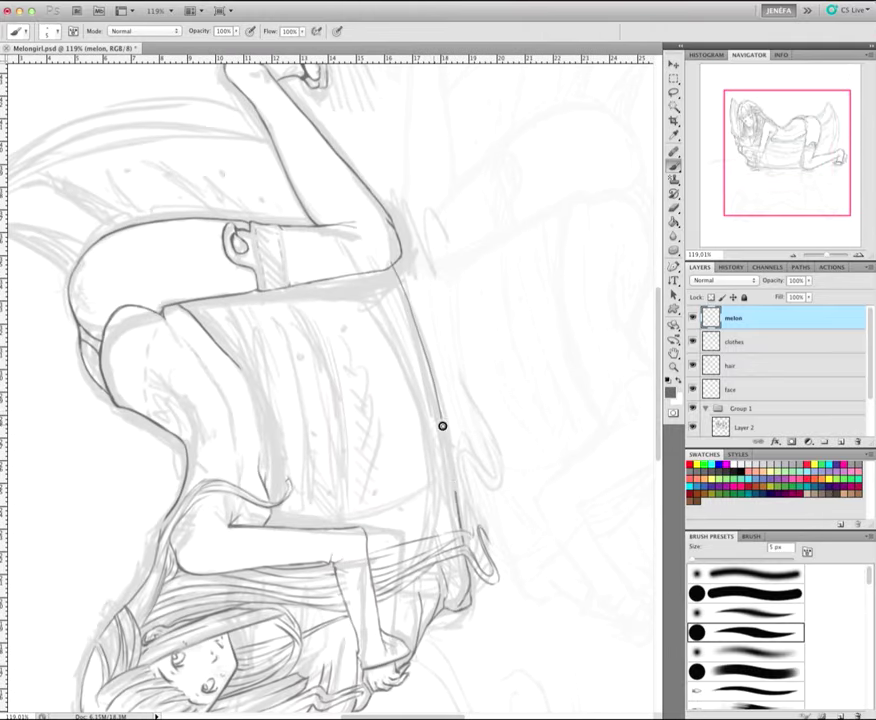
pyautogui.moveTo(397, 289); pyautogui.dragTo(452, 468)
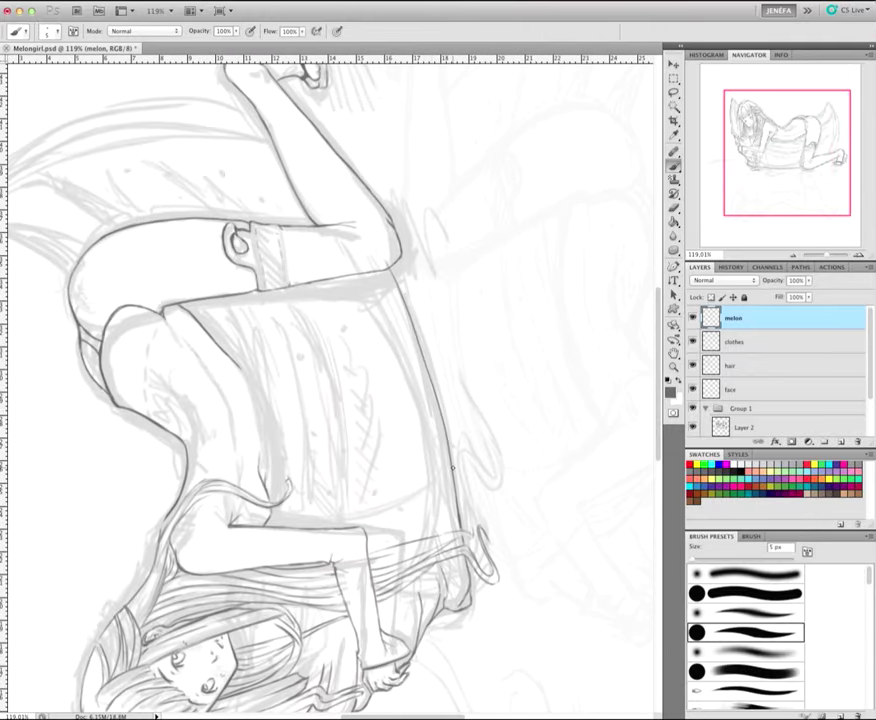
pyautogui.moveTo(300, 560)
pyautogui.mouseDown()
pyautogui.moveTo(489, 310)
pyautogui.moveTo(599, 390)
pyautogui.mouseUp()
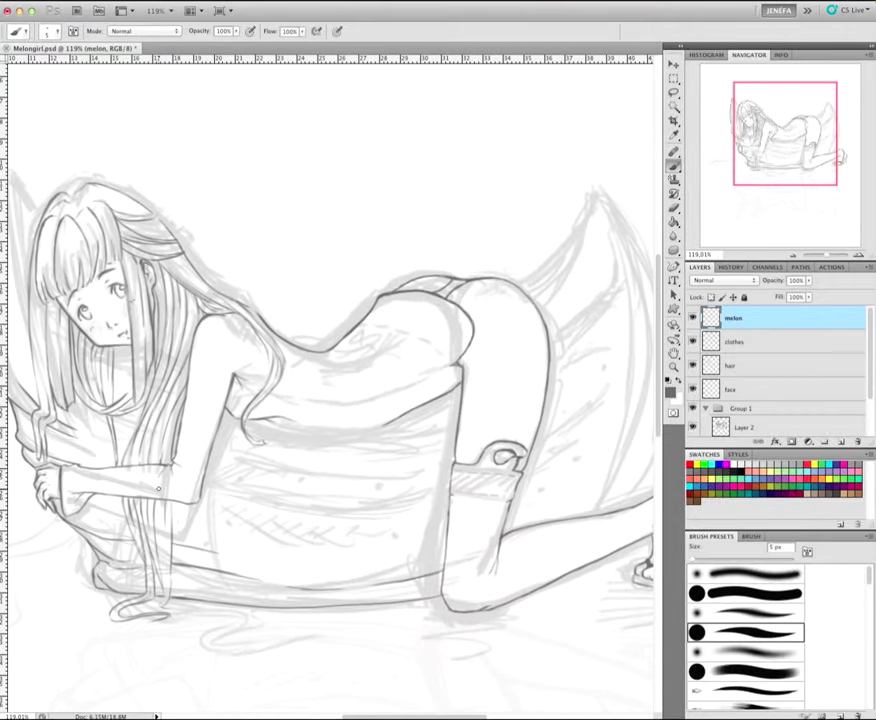
pyautogui.moveTo(158, 488); pyautogui.dragTo(102, 516)
pyautogui.moveTo(460, 315)
pyautogui.mouseDown()
pyautogui.moveTo(535, 220)
pyautogui.moveTo(557, 523)
pyautogui.mouseUp()
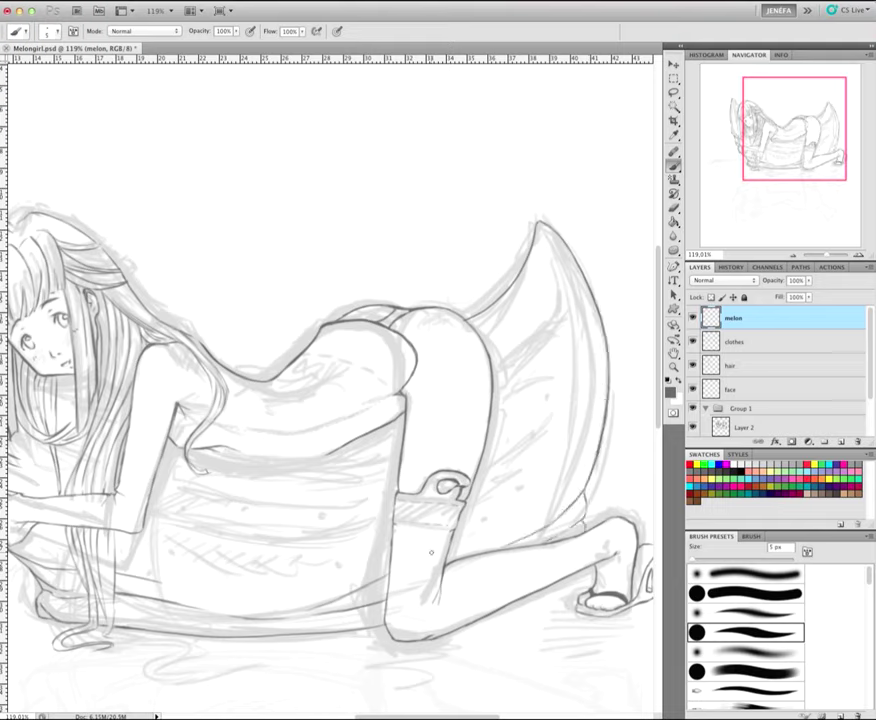
pyautogui.moveTo(455, 497); pyautogui.dragTo(445, 549)
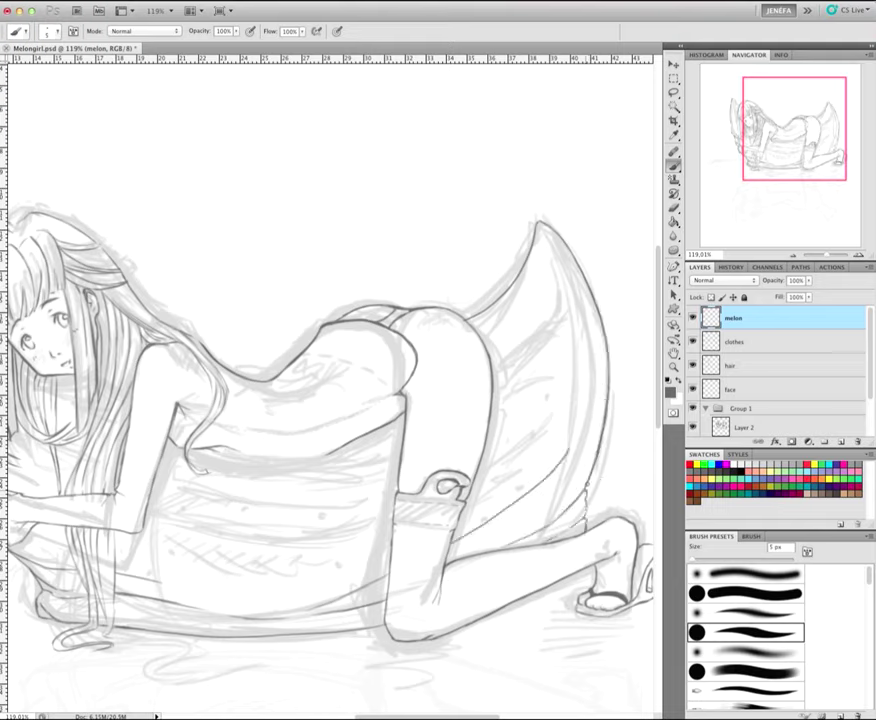
# Step: Ink a darker line and light hatching along the melon's upper rind band
pyautogui.moveTo(591, 496); pyautogui.dragTo(631, 511)
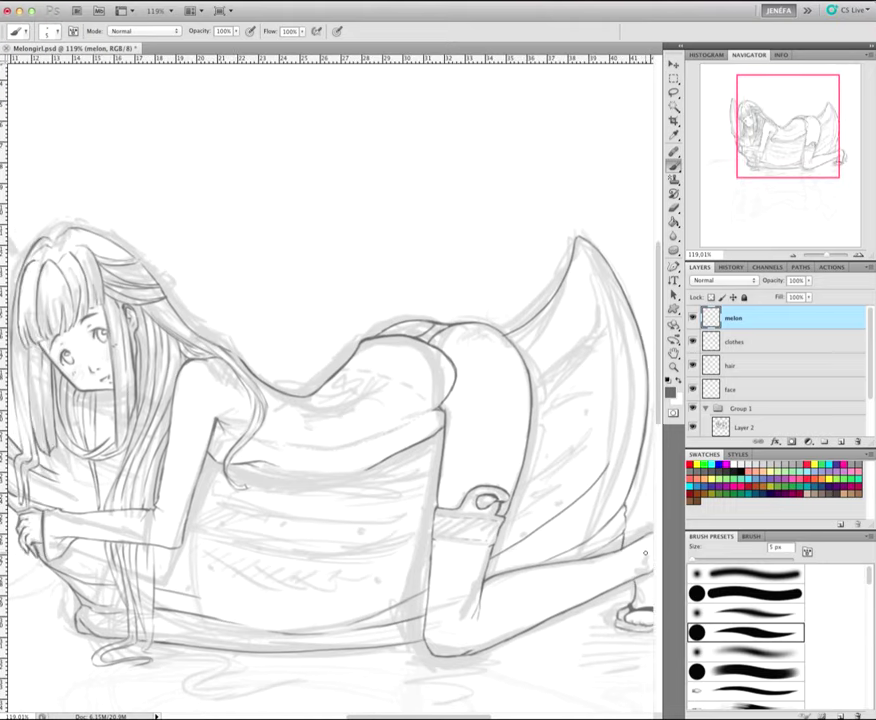
pyautogui.moveTo(353, 538); pyautogui.dragTo(389, 543)
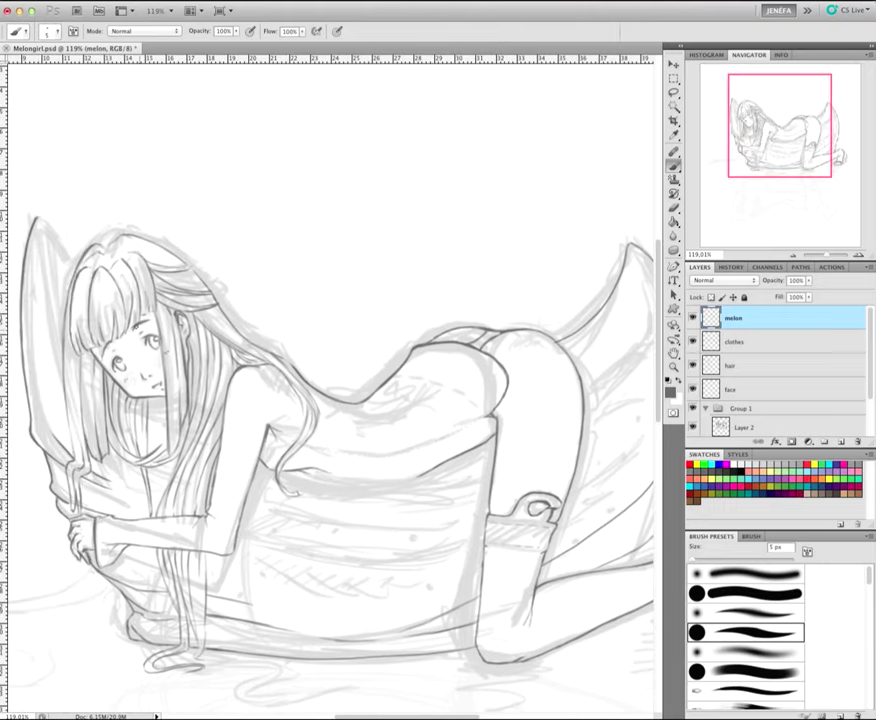
pyautogui.moveTo(337, 477)
pyautogui.mouseDown()
pyautogui.moveTo(341, 462)
pyautogui.moveTo(432, 464)
pyautogui.moveTo(485, 428)
pyautogui.mouseUp()
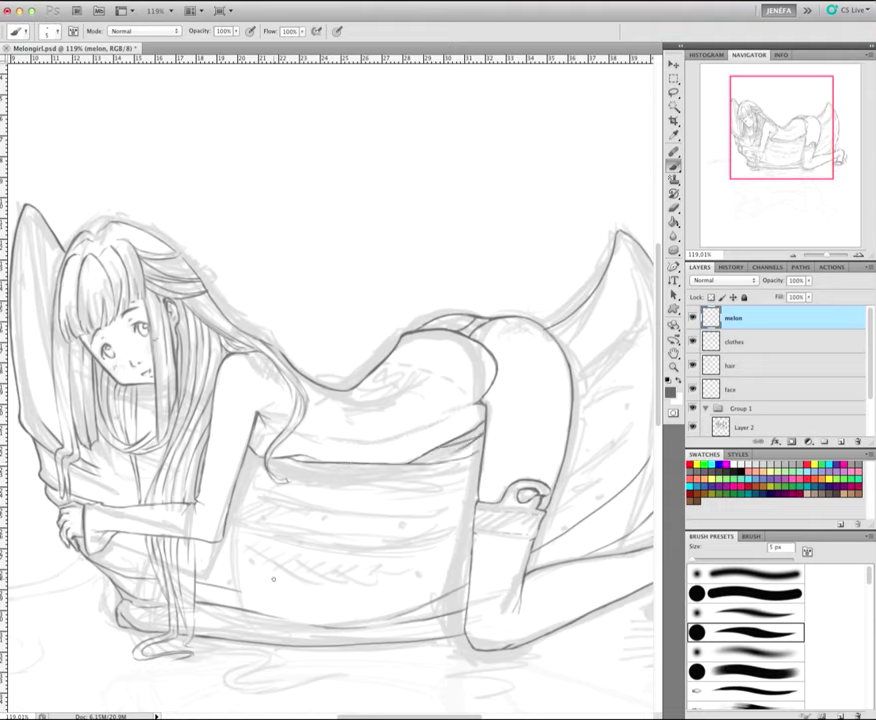
pyautogui.moveTo(233, 480); pyautogui.dragTo(498, 463)
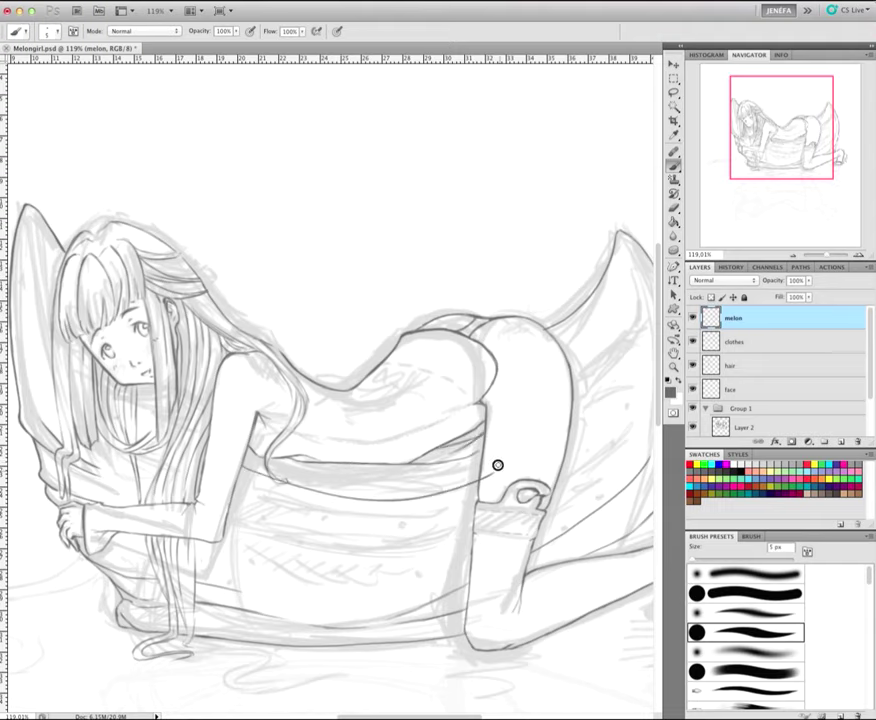
pyautogui.moveTo(367, 508); pyautogui.dragTo(479, 495)
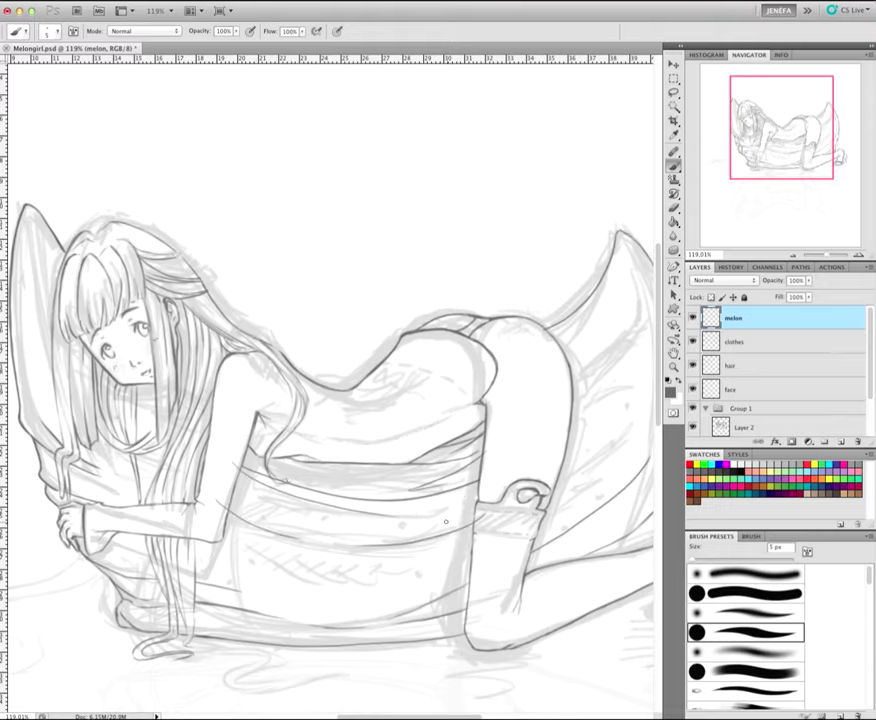
pyautogui.hscroll(3, 491, 498)
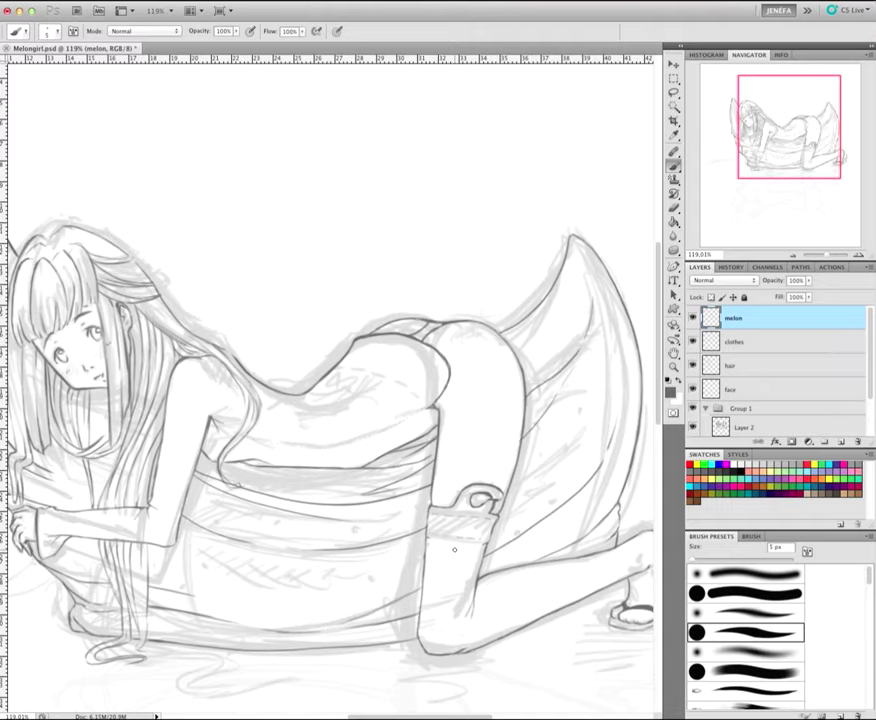
pyautogui.scroll(-3, 460, 342)
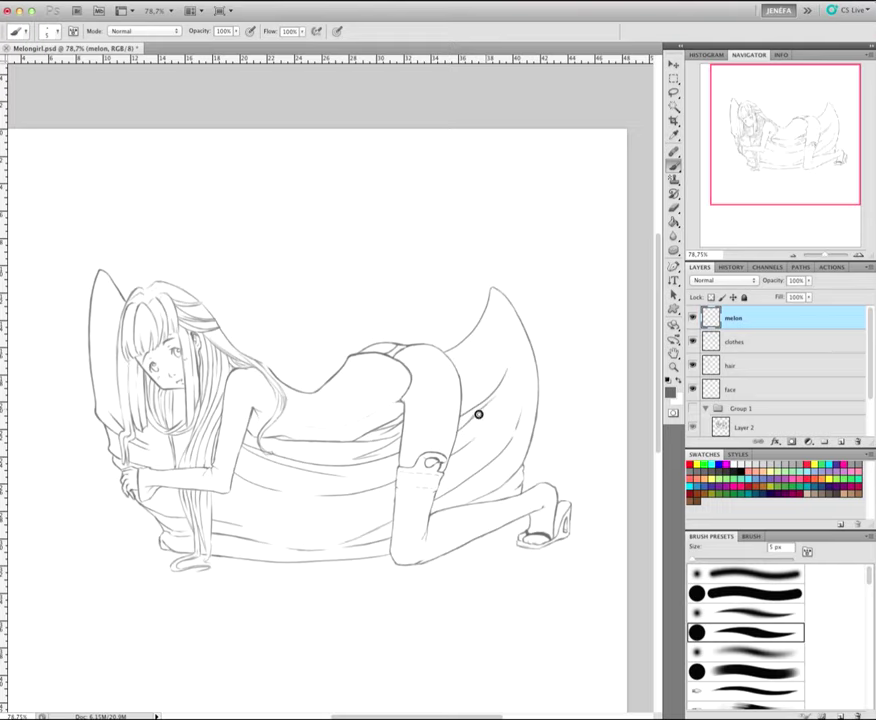
pyautogui.moveTo(479, 414); pyautogui.dragTo(520, 380)
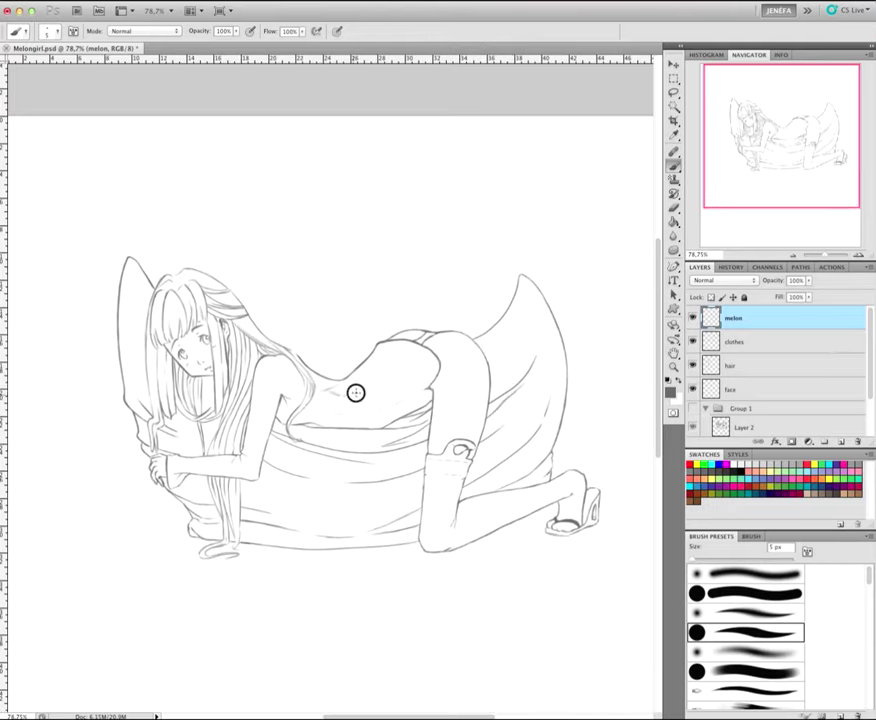
pyautogui.click(768, 343)
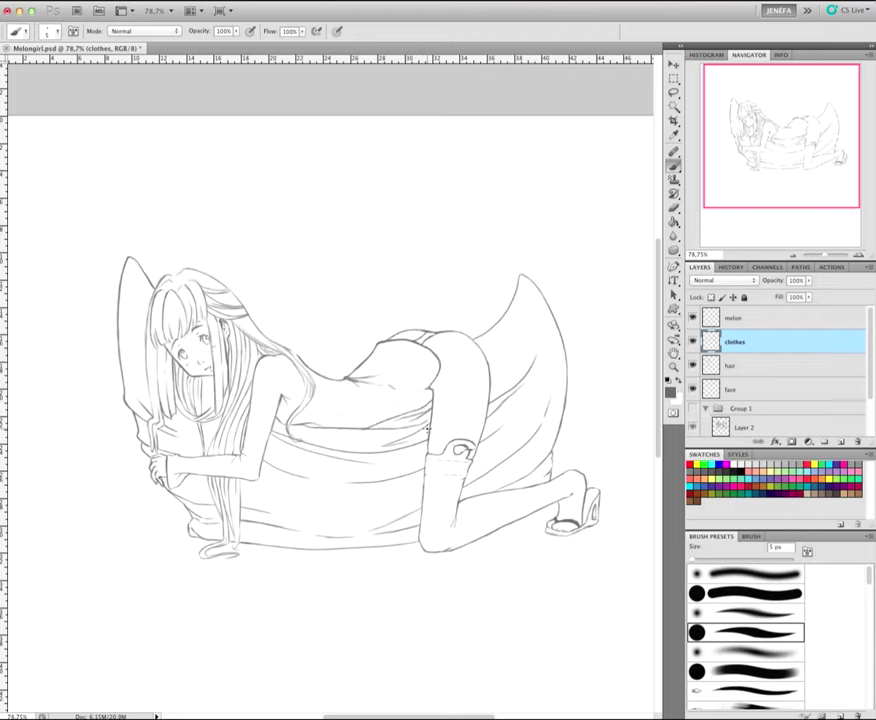
pyautogui.scroll(5, 428, 428)
pyautogui.hotkey('alt', '[')
pyautogui.hotkey('alt', ']')
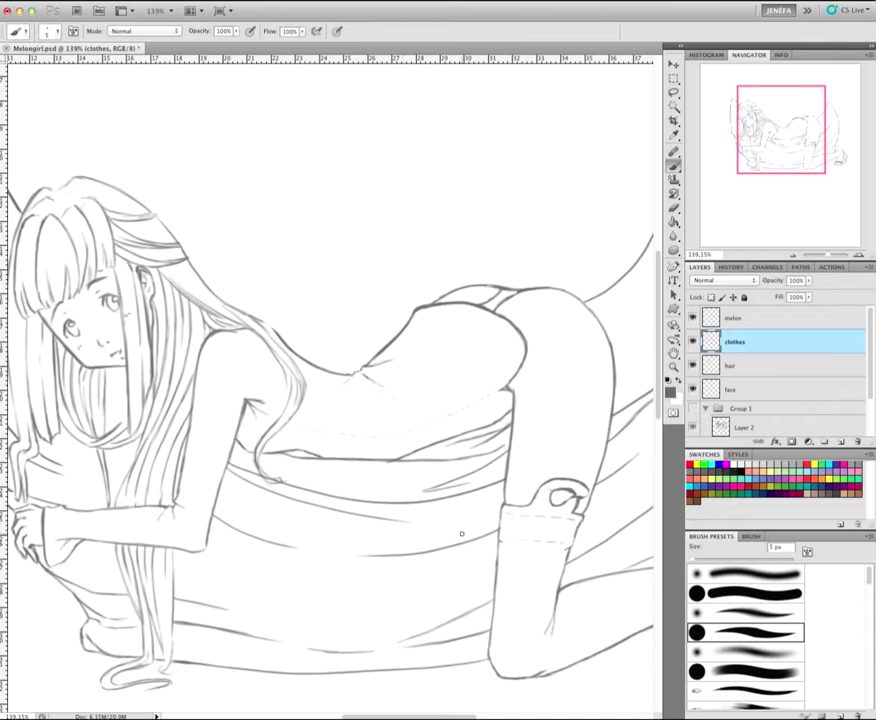
pyautogui.scroll(-2, 606, 297)
pyautogui.scroll(-2, 606, 300)
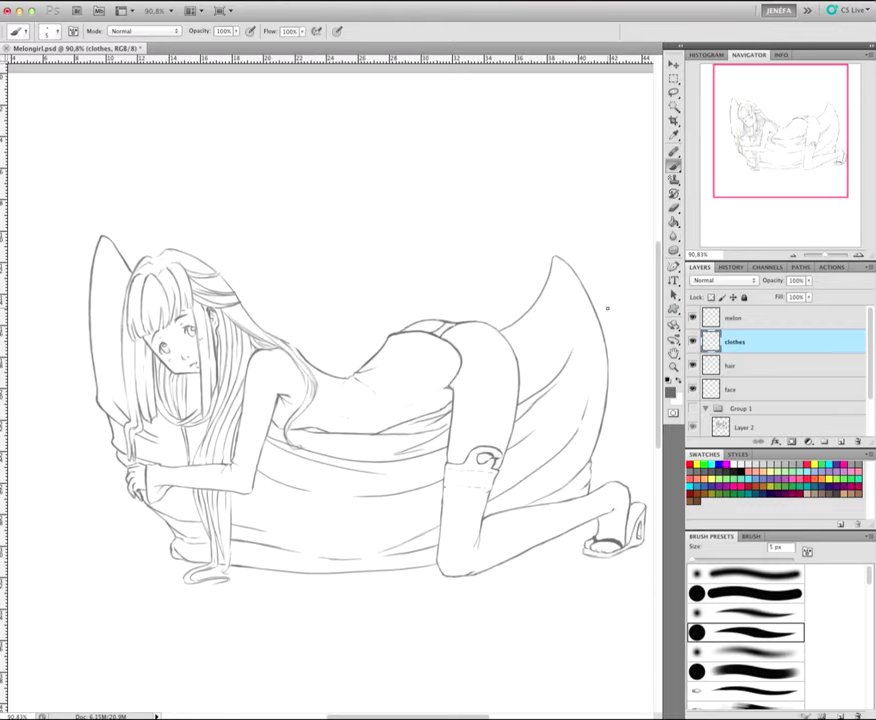
pyautogui.hotkey('alt', ']')
pyautogui.scroll(2, 171, 432)
pyautogui.hotkey('alt', '[')
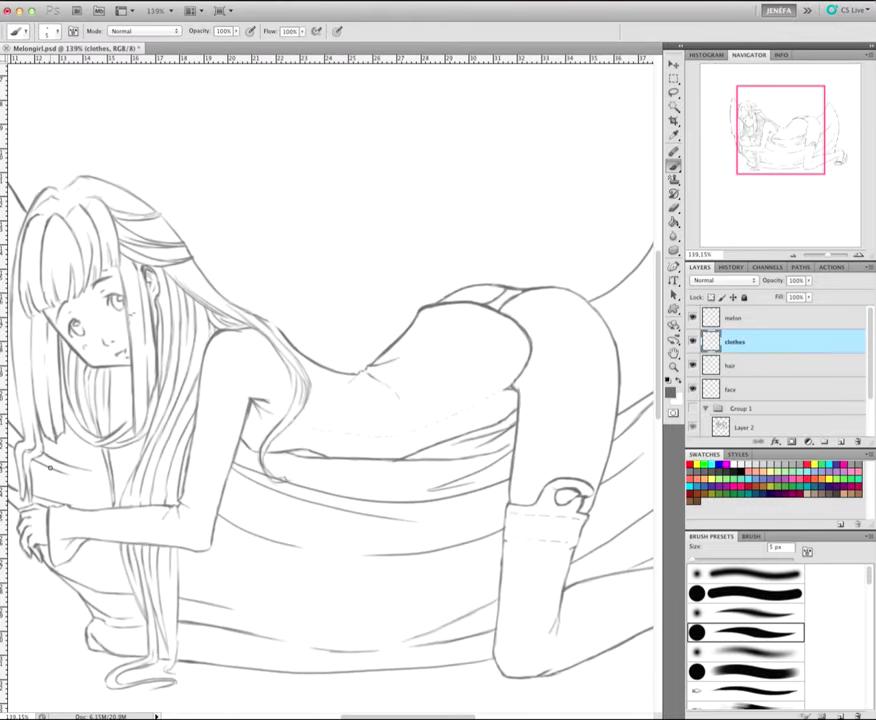
pyautogui.hotkey('alt', ']')
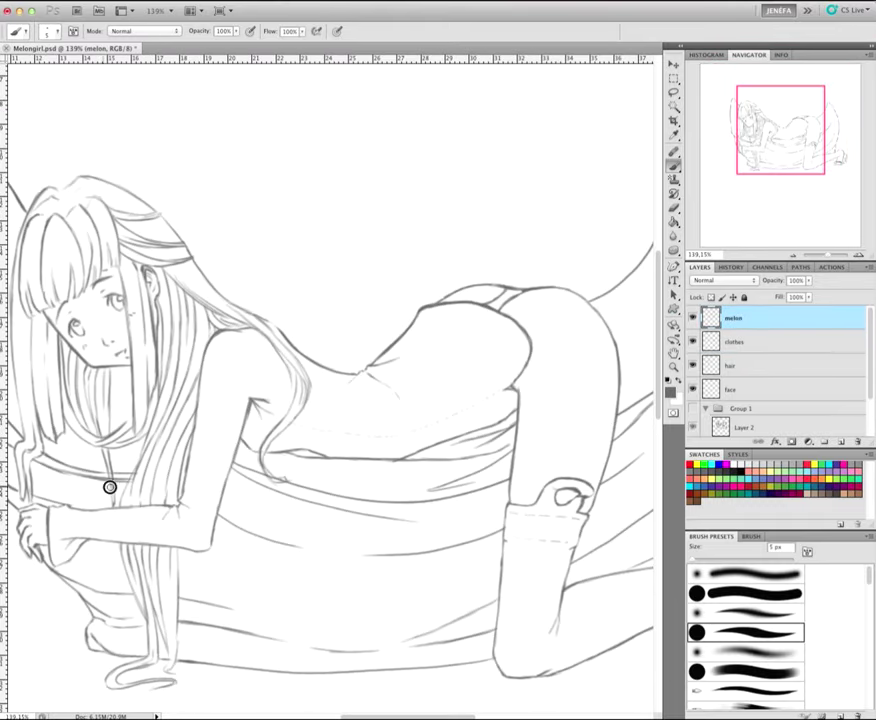
# Step: Zoom in on the feet and redraw the sandal's wedge heel, strap and sole line
pyautogui.scroll(-2, 469, 508)
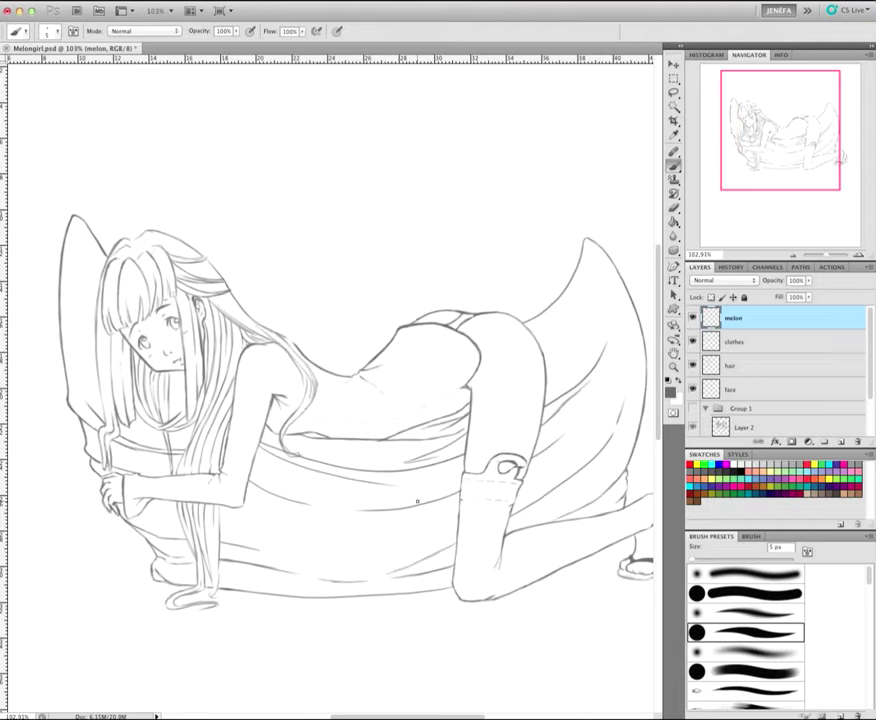
pyautogui.hotkey('alt', '[')
pyautogui.scroll(1, 600, 560)
pyautogui.scroll(1, 588, 505)
pyautogui.moveTo(507, 514); pyautogui.dragTo(526, 534)
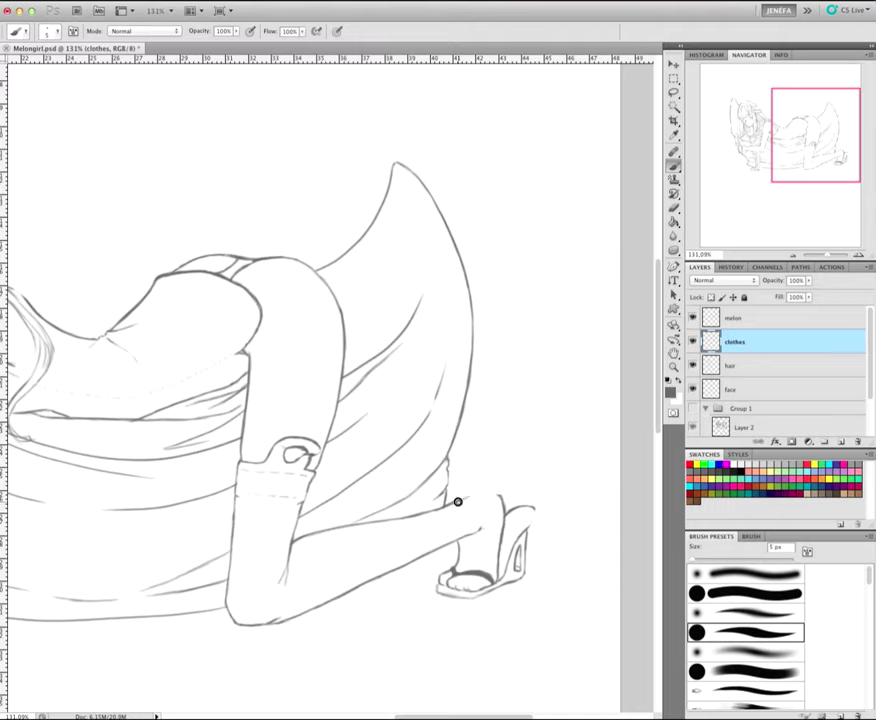
pyautogui.moveTo(498, 493); pyautogui.dragTo(493, 573)
pyautogui.hotkey('ctrl', 'z')
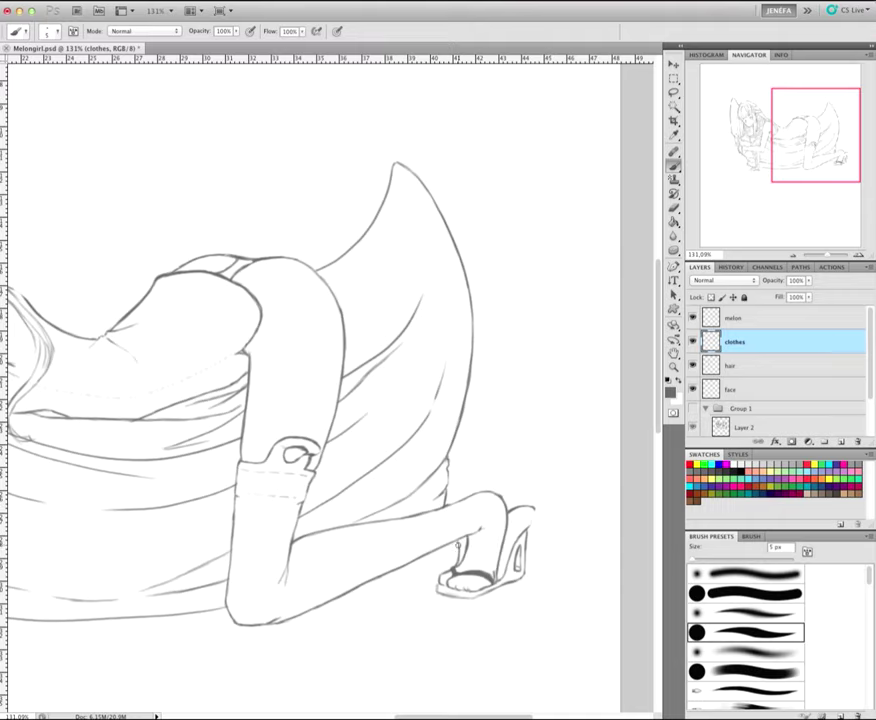
pyautogui.hotkey('ctrl', '+')
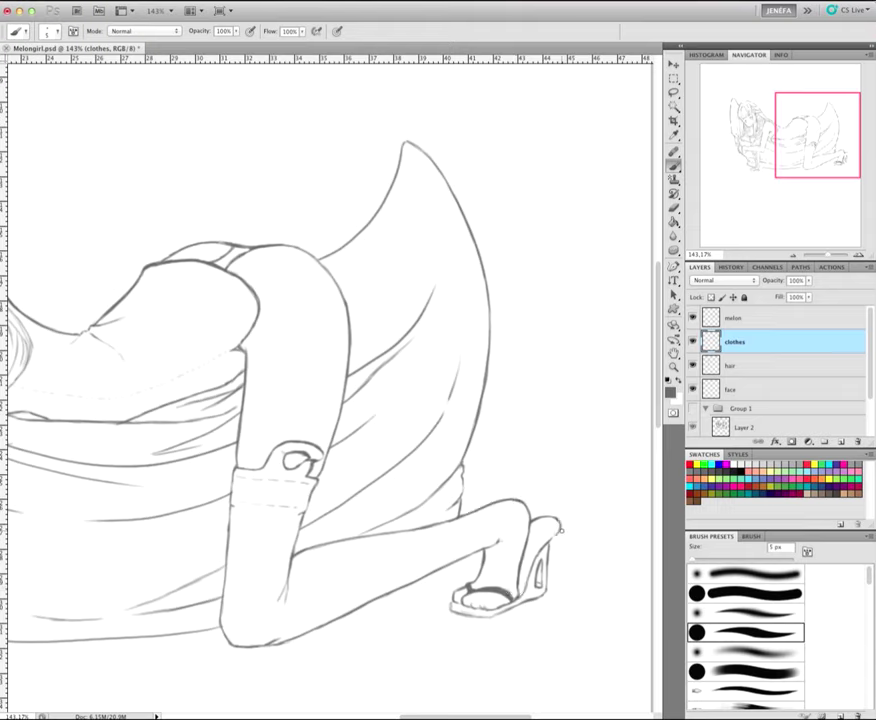
pyautogui.moveTo(545, 518); pyautogui.dragTo(546, 585)
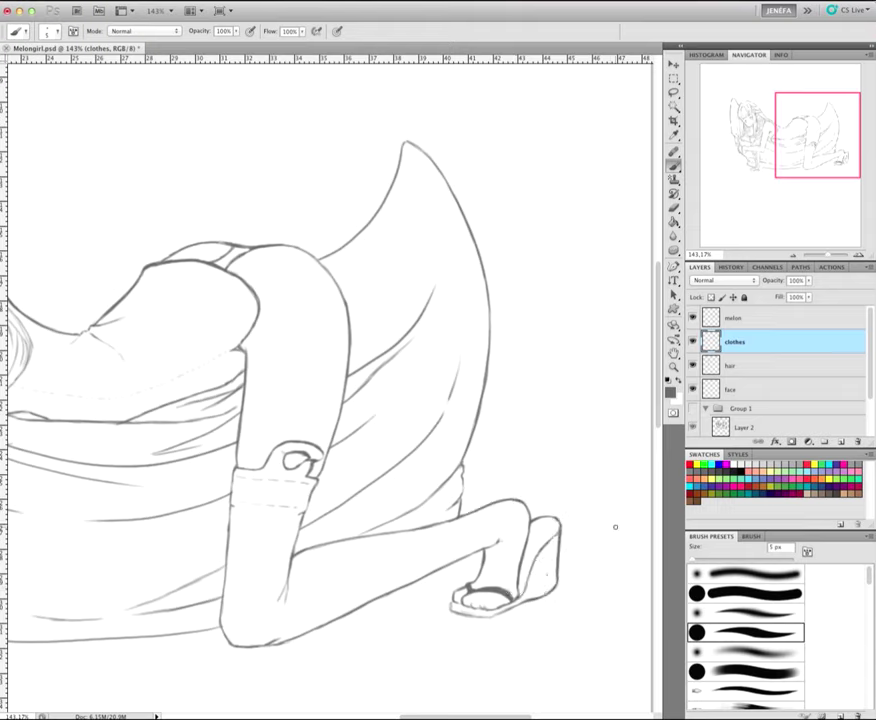
pyautogui.moveTo(464, 610); pyautogui.dragTo(518, 602)
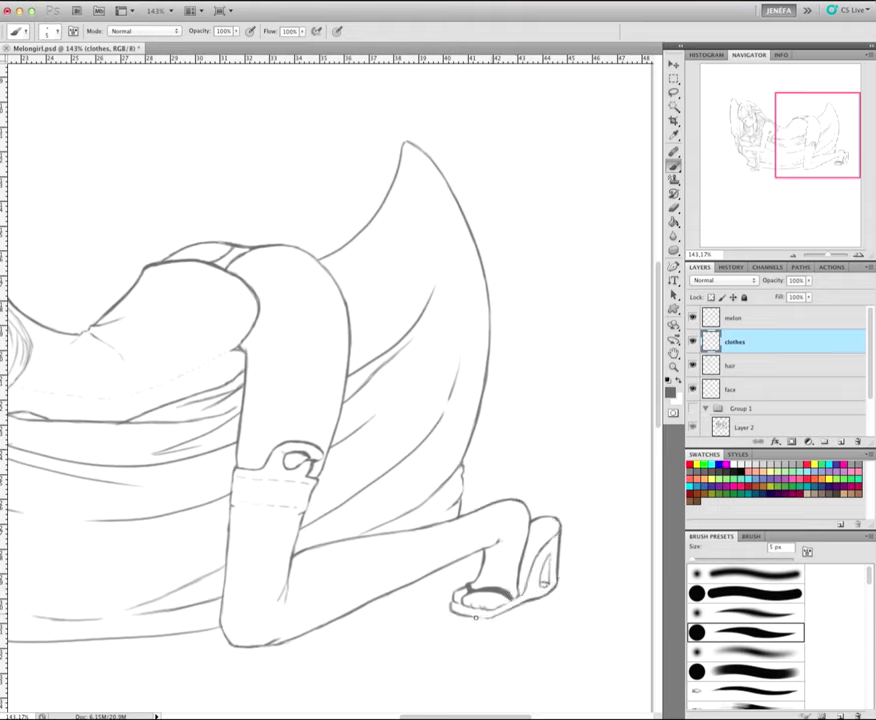
pyautogui.moveTo(563, 526); pyautogui.dragTo(557, 582)
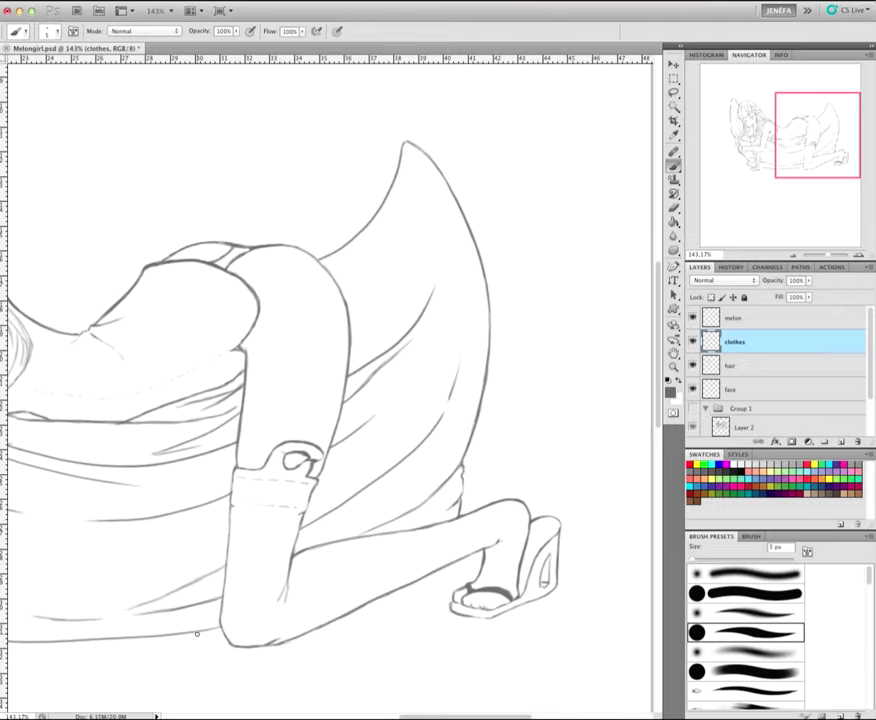
pyautogui.scroll(-5, 197, 633)
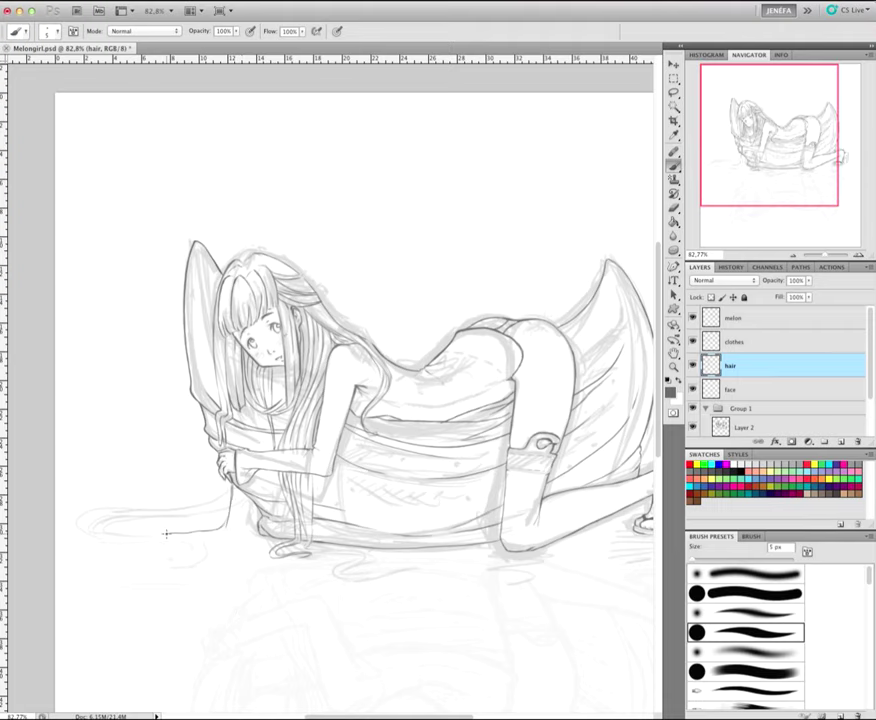
# Step: Add Layer 4 above the hair layer and fade the hair layer to 17% opacity
pyautogui.scroll(5, 341, 400)
pyautogui.click(824, 441)
pyautogui.click(730, 389)
pyautogui.moveTo(808, 281); pyautogui.dragTo(775, 298)
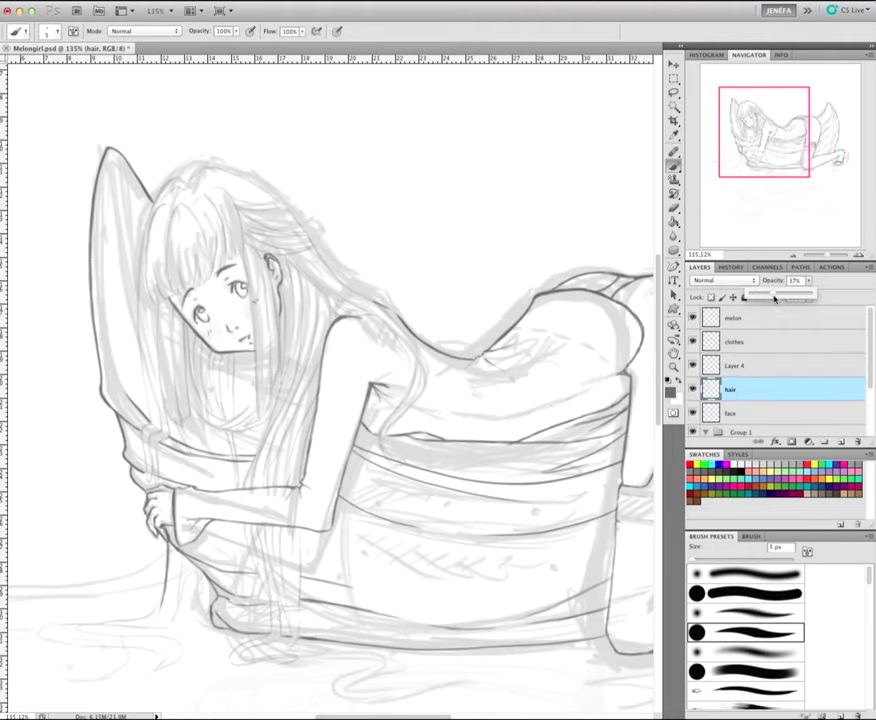
pyautogui.click(730, 365)
# Step: Ink hair strands below the hand with a 6 px brush and merge Layer 4 into hair
pyautogui.moveTo(168, 558)
pyautogui.mouseDown()
pyautogui.moveTo(171, 624)
pyautogui.moveTo(128, 641)
pyautogui.mouseUp()
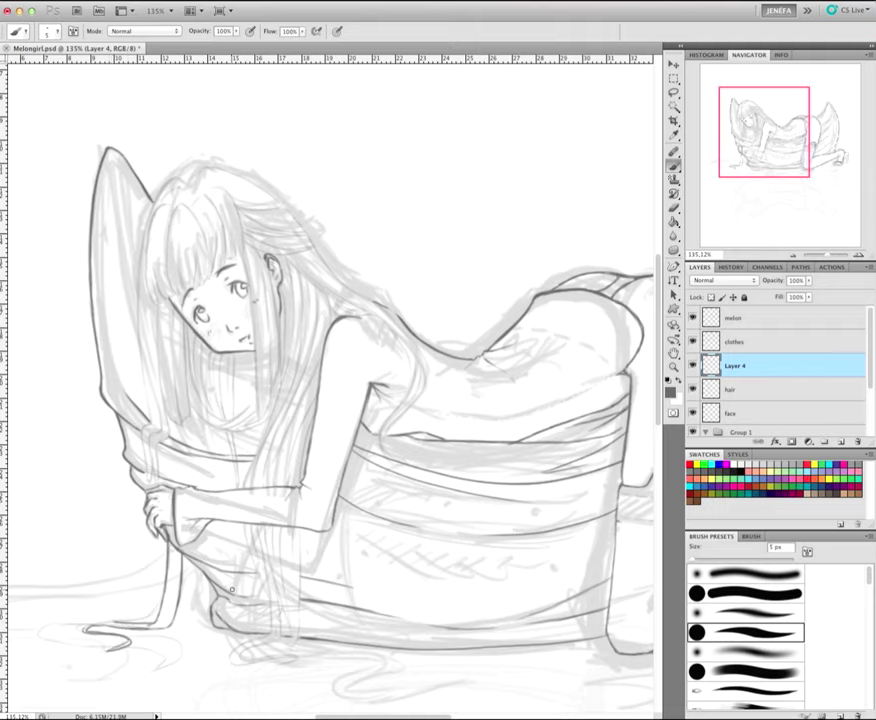
pyautogui.scroll(-1, 95, 624)
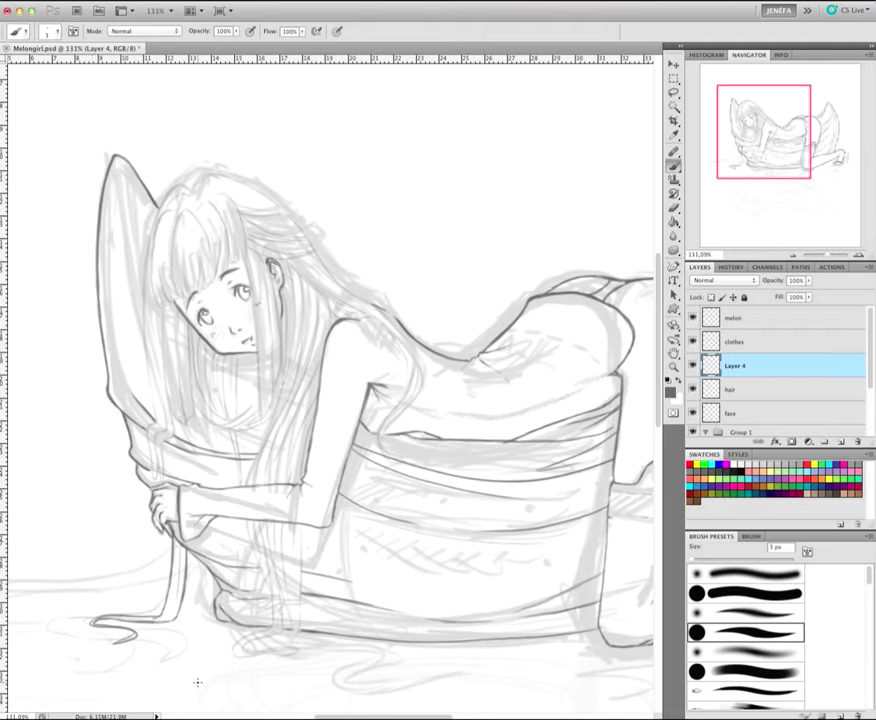
pyautogui.hotkey('ctrl', 'z')
pyautogui.press(']')
pyautogui.moveTo(186, 622); pyautogui.dragTo(88, 636)
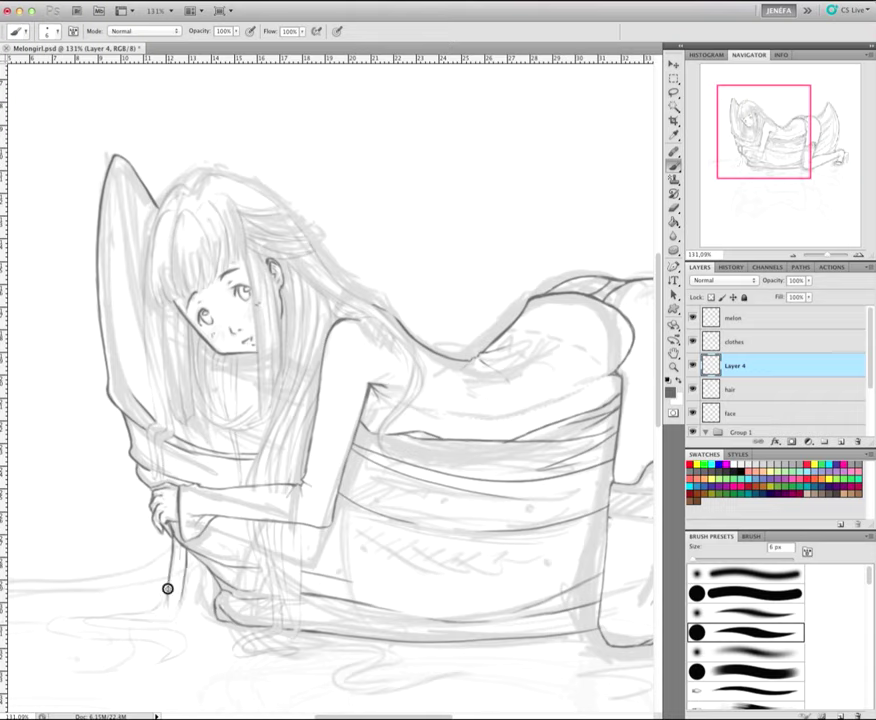
pyautogui.moveTo(174, 546); pyautogui.dragTo(174, 606)
pyautogui.moveTo(186, 550); pyautogui.dragTo(183, 606)
pyautogui.hotkey('ctrl', 'e')
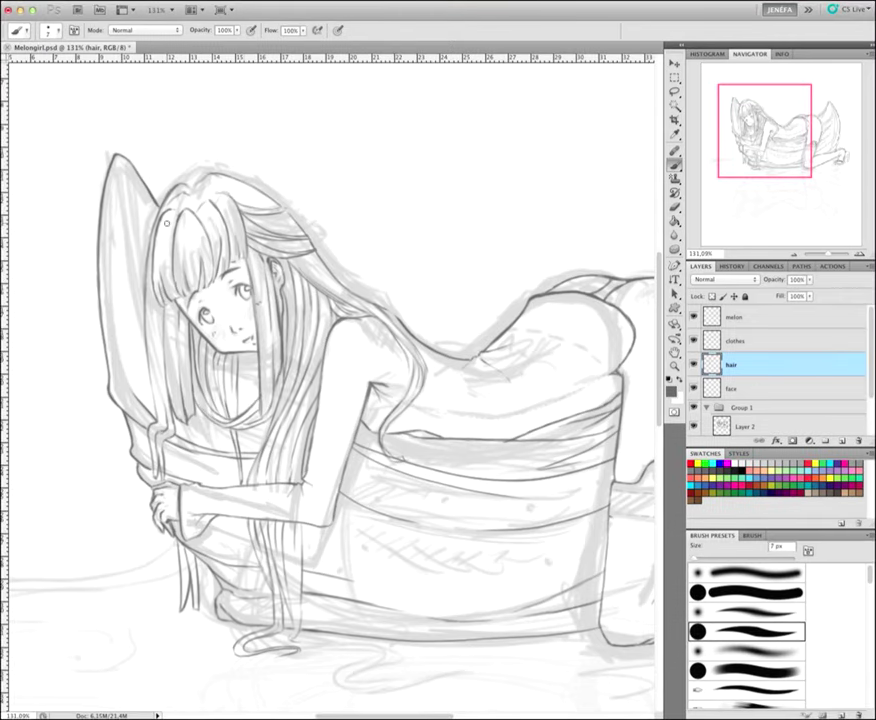
# Step: Ink the chest curve and hair strands by the hands and knee, then trace the rind's left tip
pyautogui.press(']')
pyautogui.press(']')
pyautogui.press(']')
pyautogui.moveTo(232, 405); pyautogui.dragTo(260, 410)
pyautogui.moveTo(188, 577)
pyautogui.mouseDown()
pyautogui.moveTo(184, 605)
pyautogui.moveTo(196, 606)
pyautogui.mouseUp()
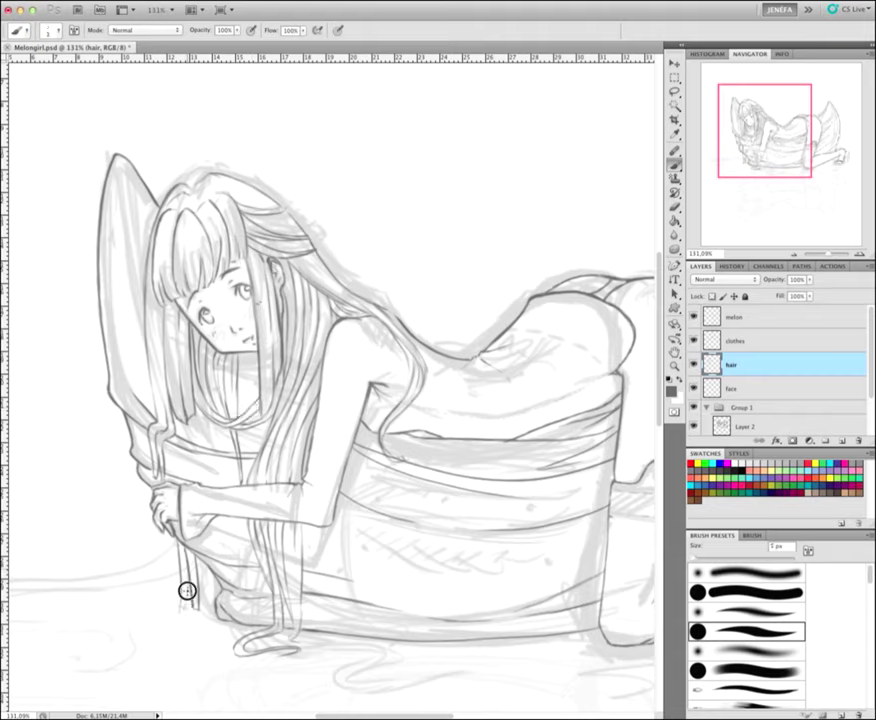
pyautogui.moveTo(186, 537); pyautogui.dragTo(181, 583)
pyautogui.moveTo(182, 520); pyautogui.dragTo(199, 603)
pyautogui.hotkey('ctrl', 'z')
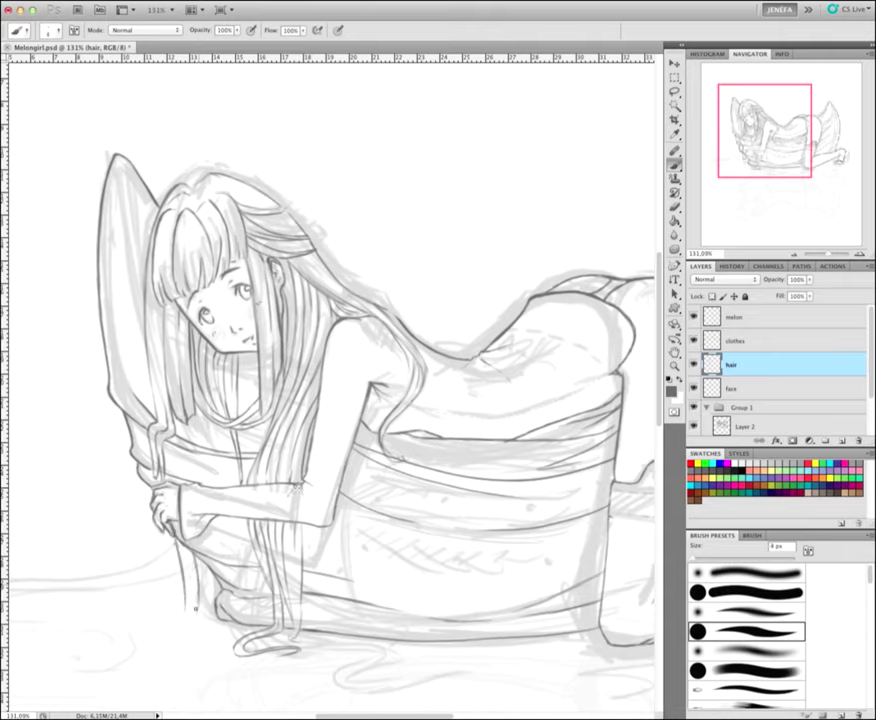
pyautogui.moveTo(174, 537); pyautogui.dragTo(185, 576)
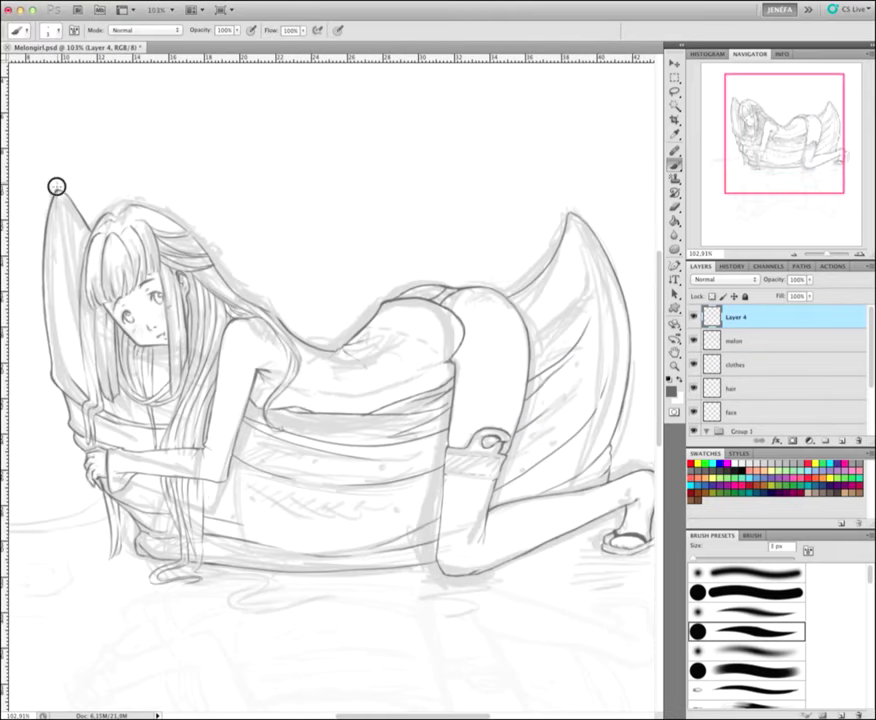
pyautogui.press('[')
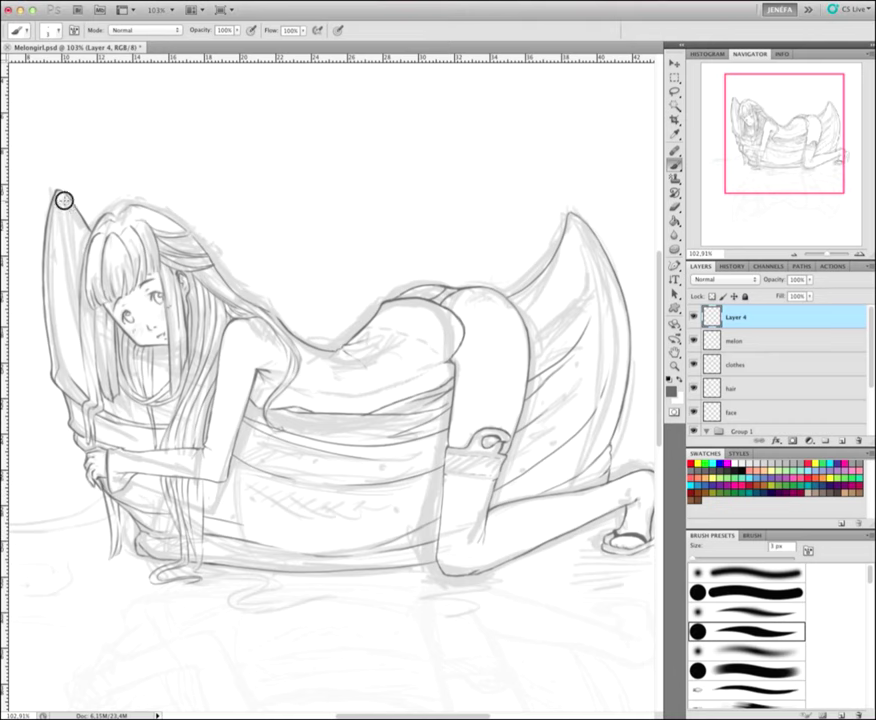
pyautogui.moveTo(63, 200); pyautogui.dragTo(48, 265)
# Step: Outline the rind's lower-left curve, bottom edge and right tip on Layer 4
pyautogui.moveTo(141, 536); pyautogui.dragTo(153, 556)
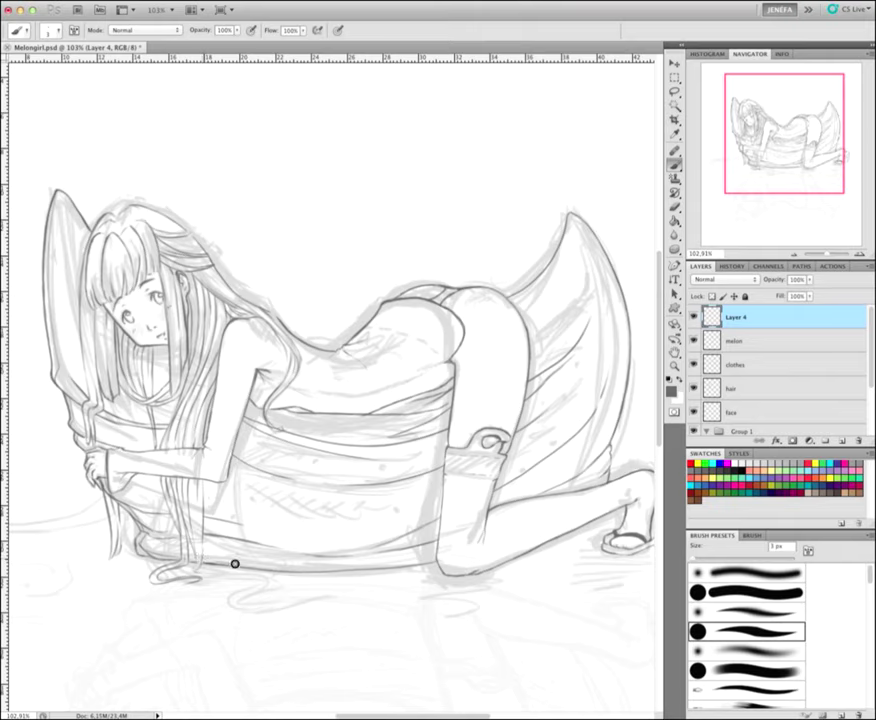
pyautogui.moveTo(260, 564); pyautogui.dragTo(348, 574)
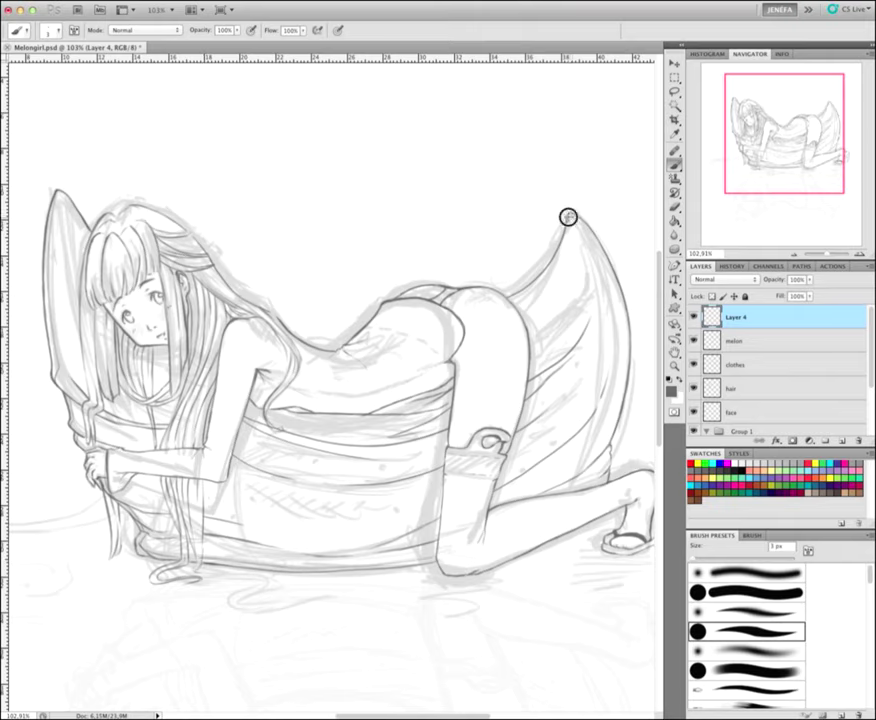
pyautogui.moveTo(567, 216)
pyautogui.mouseDown()
pyautogui.moveTo(618, 289)
pyautogui.moveTo(632, 335)
pyautogui.mouseUp()
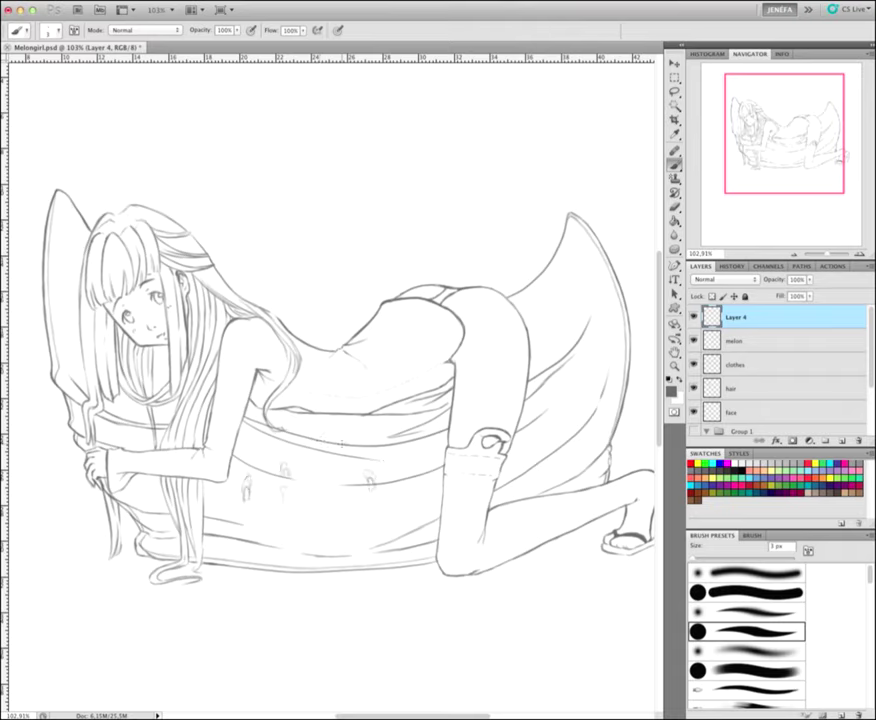
# Step: Dot small teardrop seed marks across the melon's flesh
pyautogui.moveTo(309, 488); pyautogui.dragTo(318, 499)
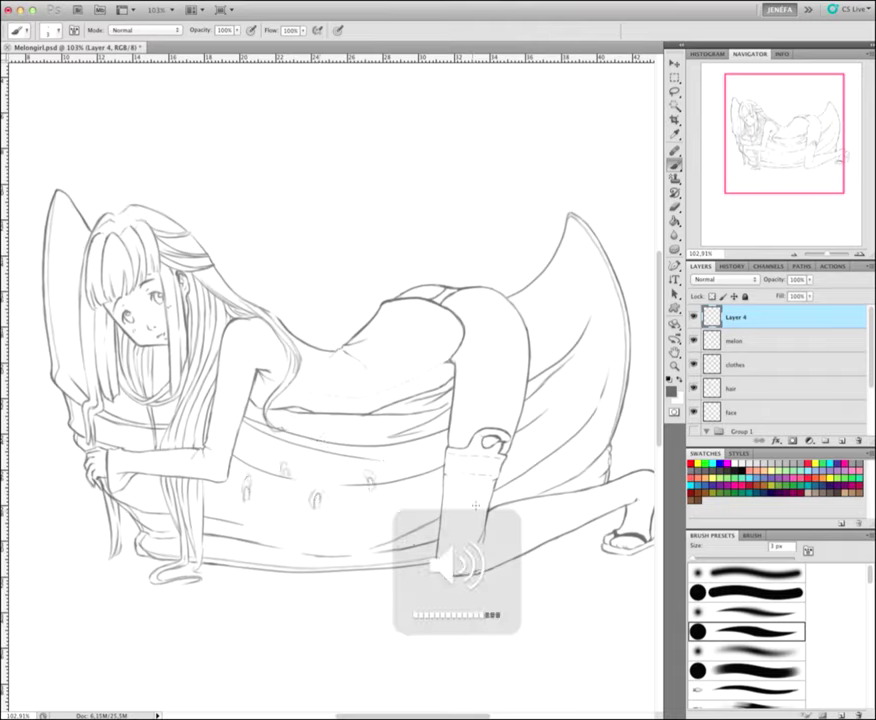
pyautogui.moveTo(402, 495)
pyautogui.mouseDown()
pyautogui.moveTo(409, 511)
pyautogui.moveTo(398, 512)
pyautogui.mouseUp()
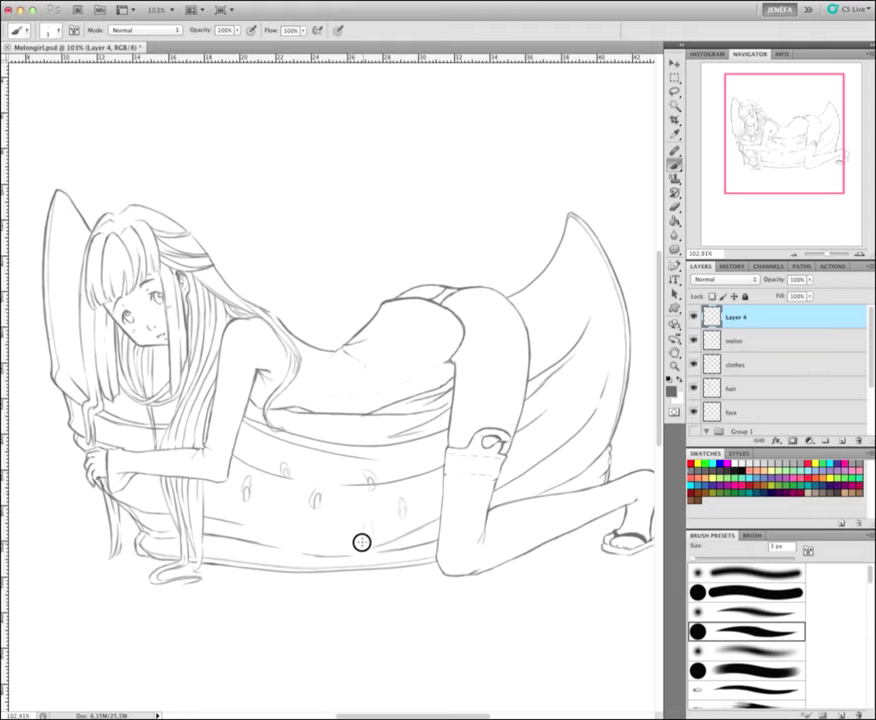
pyautogui.moveTo(326, 531); pyautogui.dragTo(328, 545)
pyautogui.moveTo(253, 527)
pyautogui.mouseDown()
pyautogui.moveTo(255, 540)
pyautogui.moveTo(214, 549)
pyautogui.mouseUp()
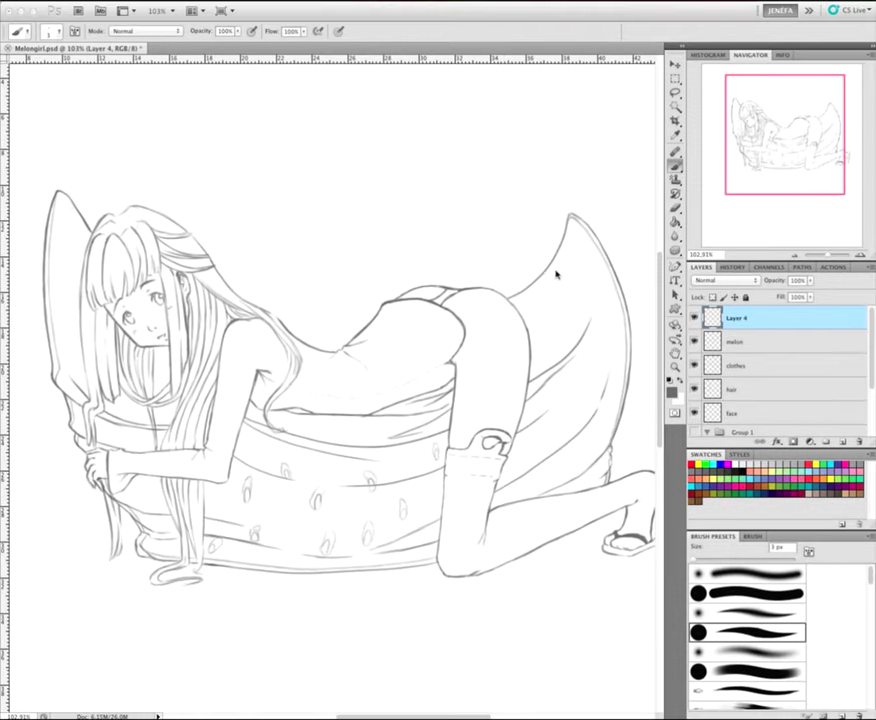
pyautogui.click(740, 389)
# Step: Switch back to Layer 4 in the Layers panel for extra seed marks
pyautogui.click(745, 365)
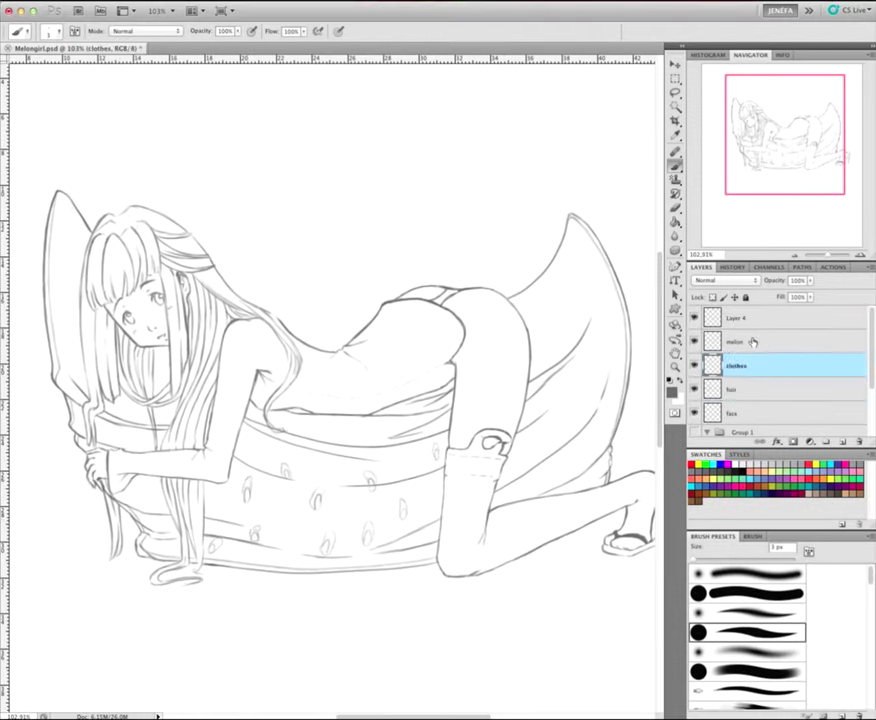
pyautogui.click(745, 318)
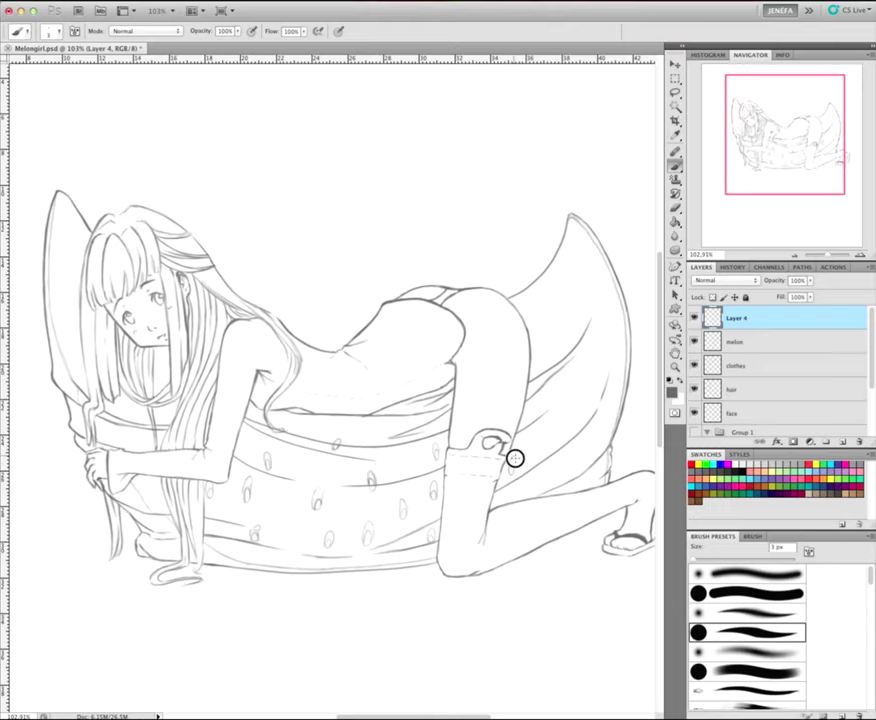
# Step: Zoom out to the whole page and select the line-art layers to combine
pyautogui.hotkey('ctrl', '0')
pyautogui.hotkey('ctrl', '-')
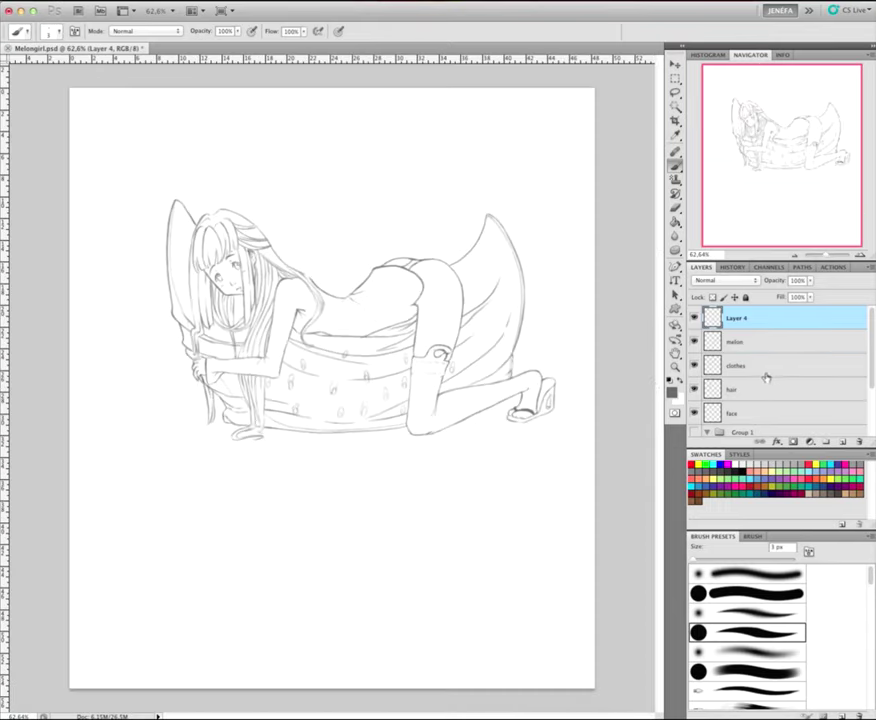
pyautogui.click(740, 342)
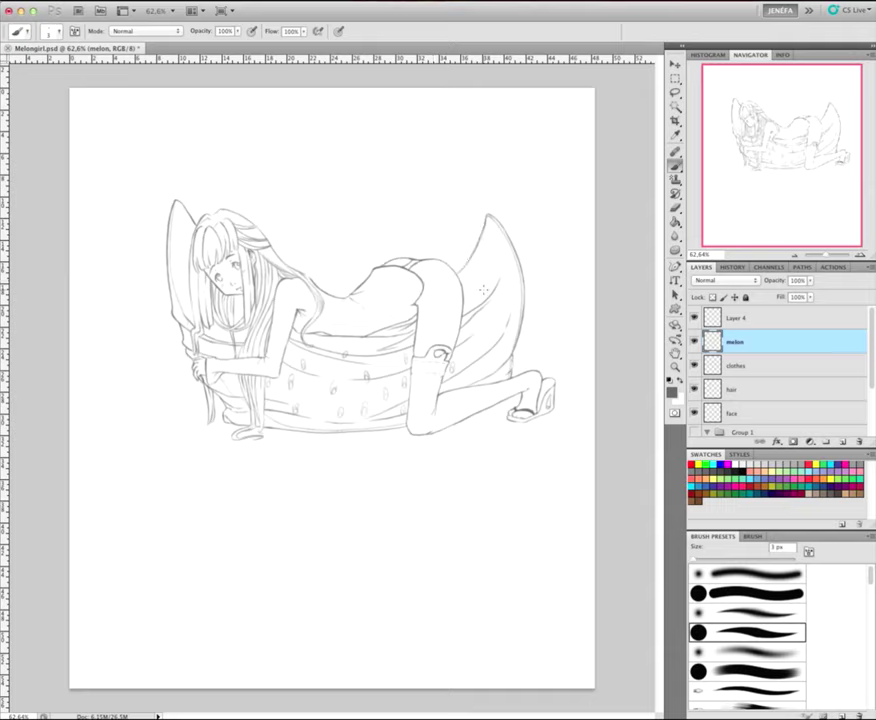
pyautogui.click(740, 318)
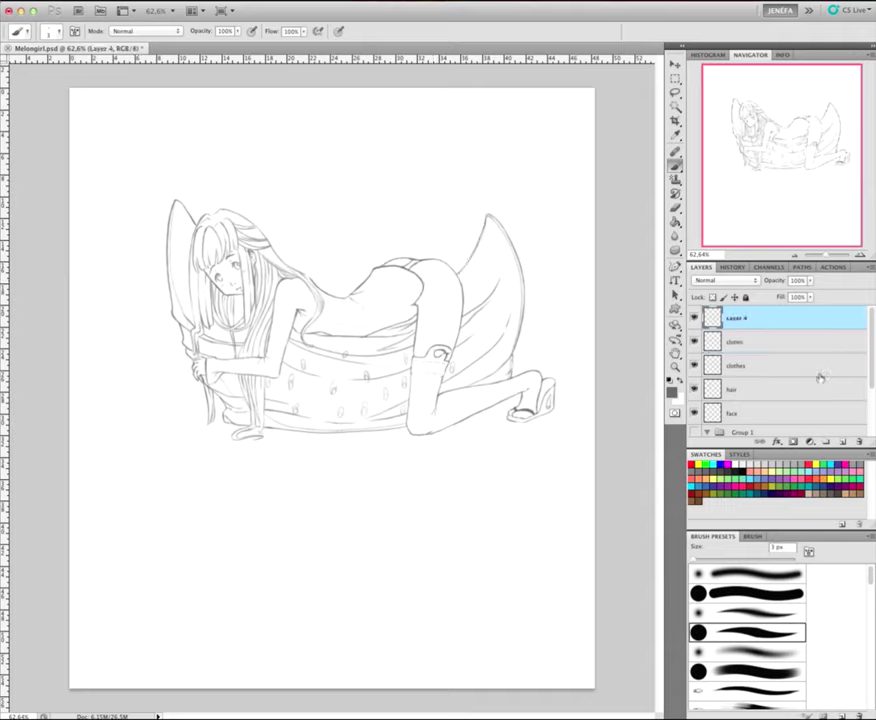
pyautogui.click(18, 182)
# Step: Copy the whole drawing to a new layer, move it below, and flip it vertically (-100%)
pyautogui.moveTo(137, 152); pyautogui.dragTo(592, 455)
pyautogui.hotkey('ctrl', 'j')
pyautogui.press('v')
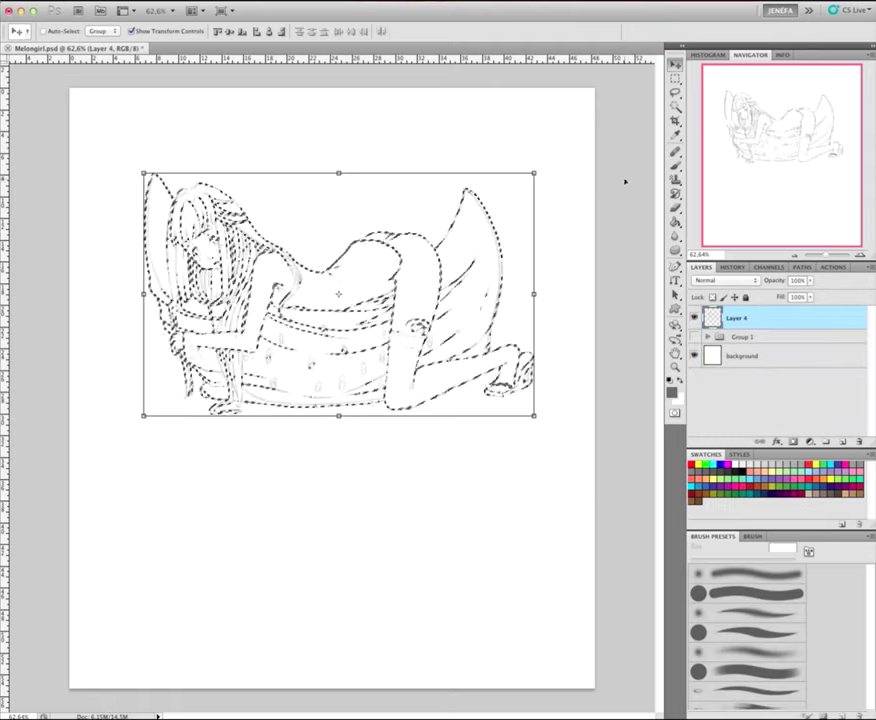
pyautogui.moveTo(626, 182)
pyautogui.mouseDown()
pyautogui.moveTo(567, 393)
pyautogui.moveTo(567, 513)
pyautogui.mouseUp()
pyautogui.hotkey('ctrl', 't')
pyautogui.write('-100')
pyautogui.press('Return')
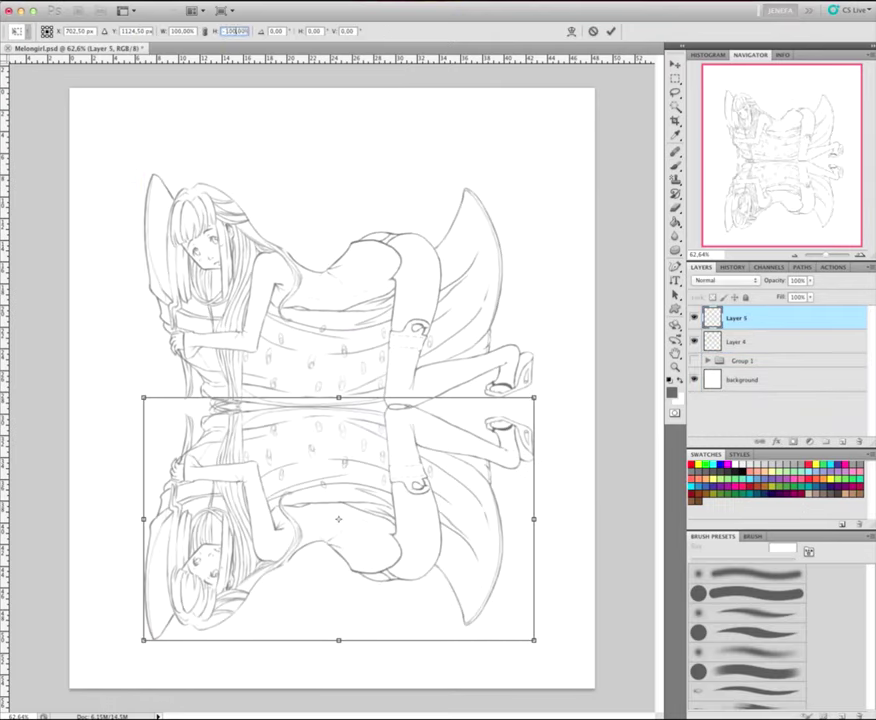
pyautogui.press('Return')
# Step: Position the flipped copy beneath the original and squash its height into a reflection
pyautogui.moveTo(428, 469); pyautogui.dragTo(428, 489)
pyautogui.moveTo(338, 652); pyautogui.dragTo(338, 585)
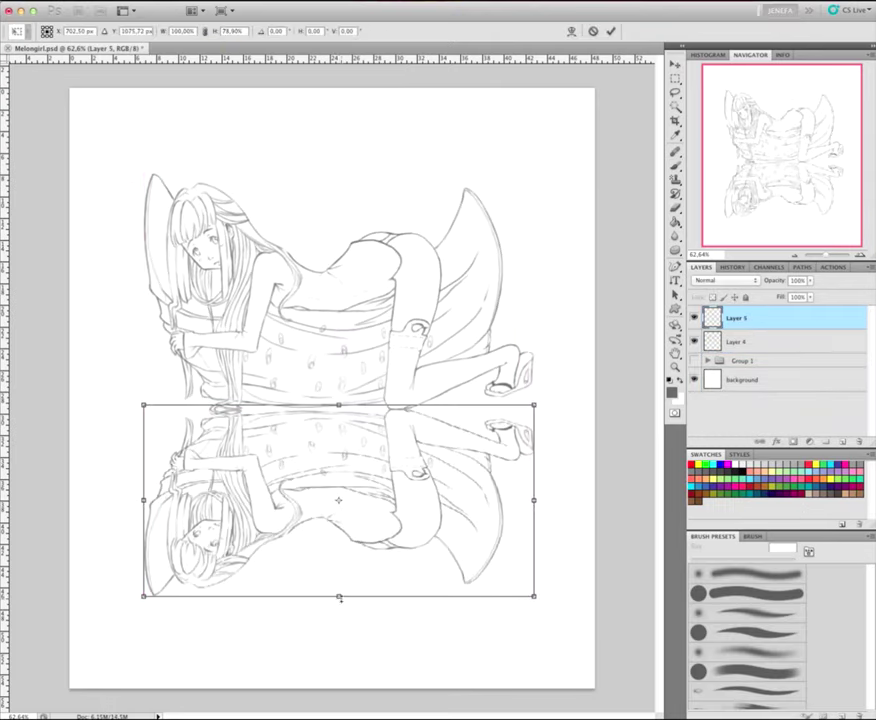
pyautogui.moveTo(810, 280); pyautogui.dragTo(795, 296)
pyautogui.press('Return')
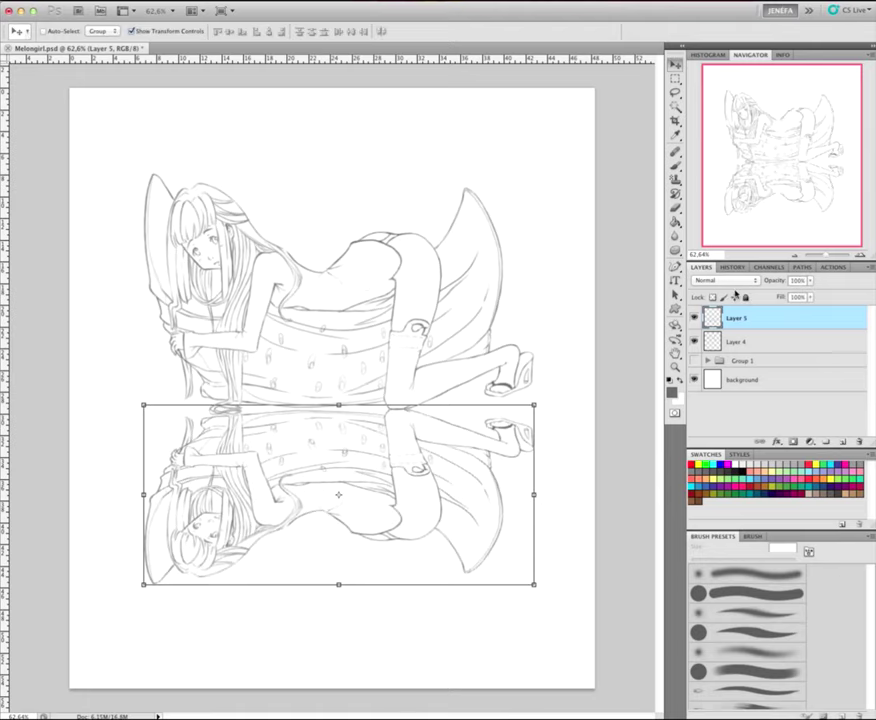
pyautogui.press('b')
pyautogui.hotkey('ctrl', '[')
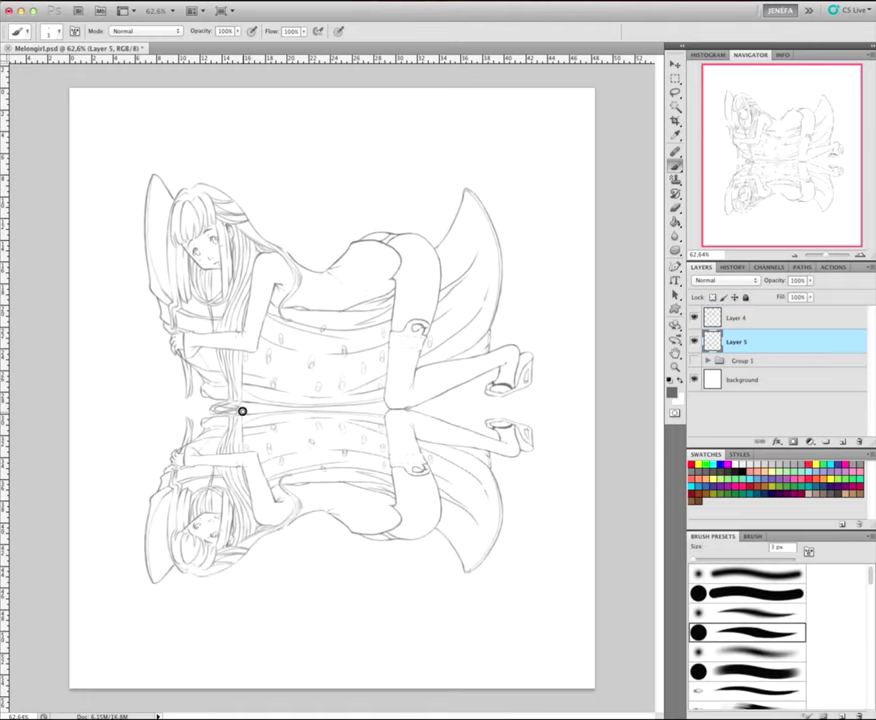
pyautogui.press('i')
pyautogui.hotkey('ctrl', 'z')
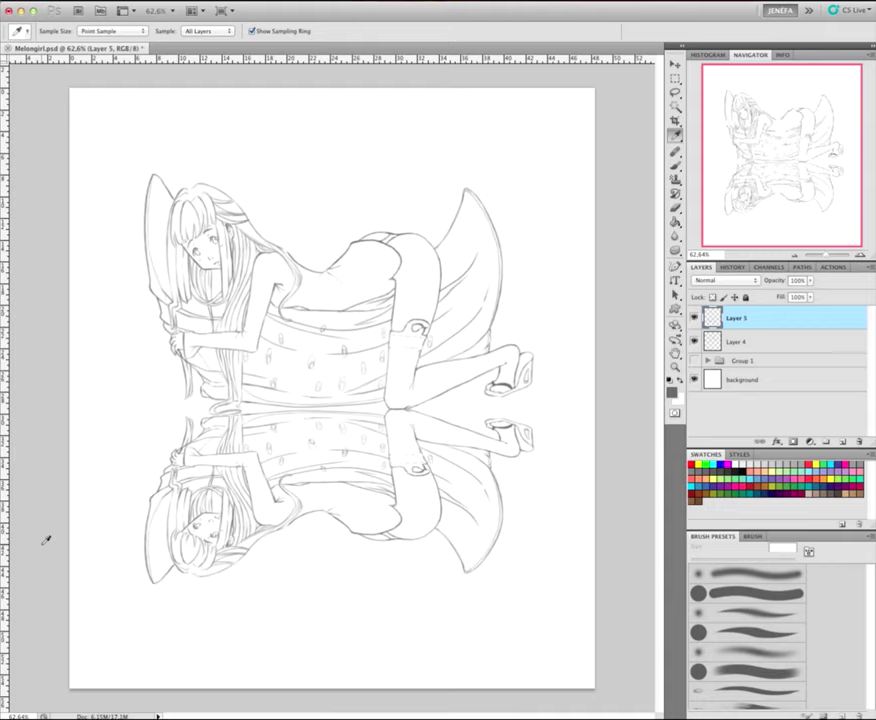
# Step: Fine-tune the reflection's vertical position beneath the drawing
pyautogui.press('m')
pyautogui.moveTo(88, 323); pyautogui.dragTo(577, 587)
pyautogui.press('v')
pyautogui.moveTo(386, 515); pyautogui.dragTo(386, 527)
pyautogui.hotkey('ctrl', 'd')
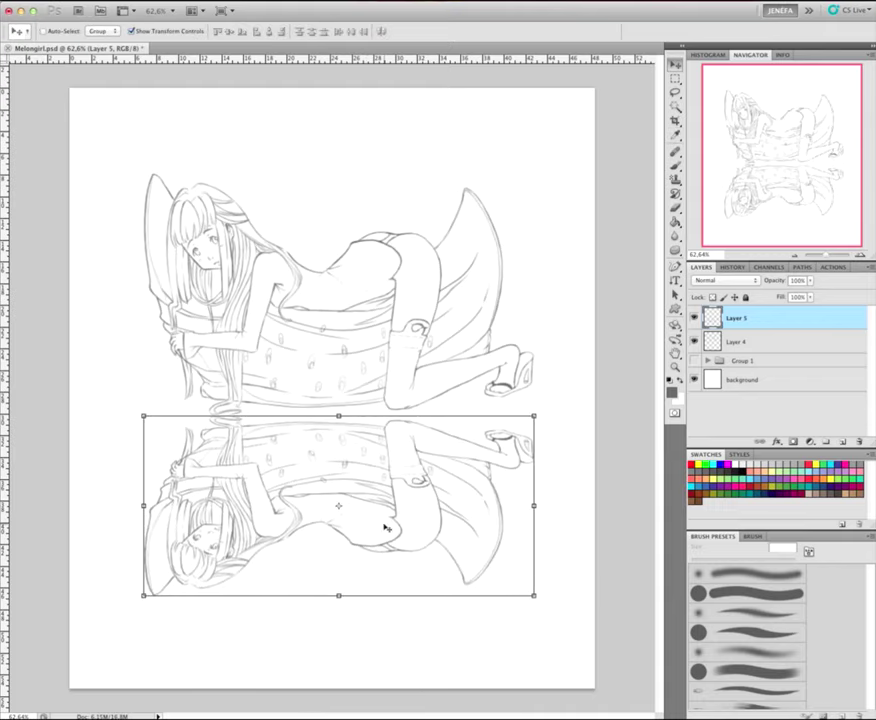
pyautogui.hotkey('ctrl', 't')
pyautogui.moveTo(338, 505); pyautogui.dragTo(338, 495)
pyautogui.press('Return')
# Step: Select both layers and shift the drawing and reflection left and down together
pyautogui.click(675, 164)
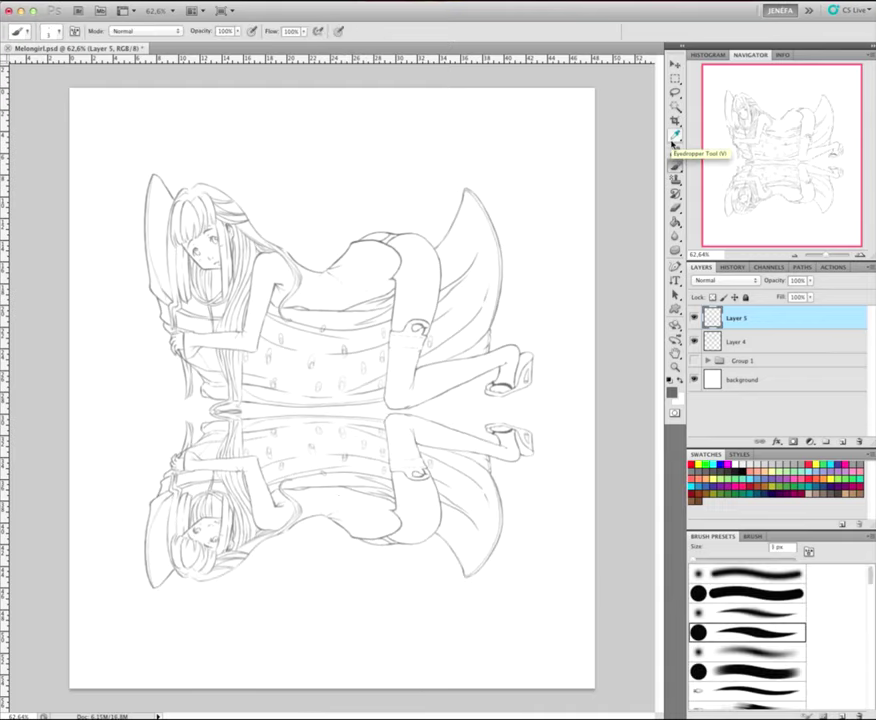
pyautogui.keyDown('shift'); pyautogui.click(736, 342); pyautogui.keyUp('shift')
pyautogui.press('v')
pyautogui.moveTo(425, 405); pyautogui.dragTo(378, 498)
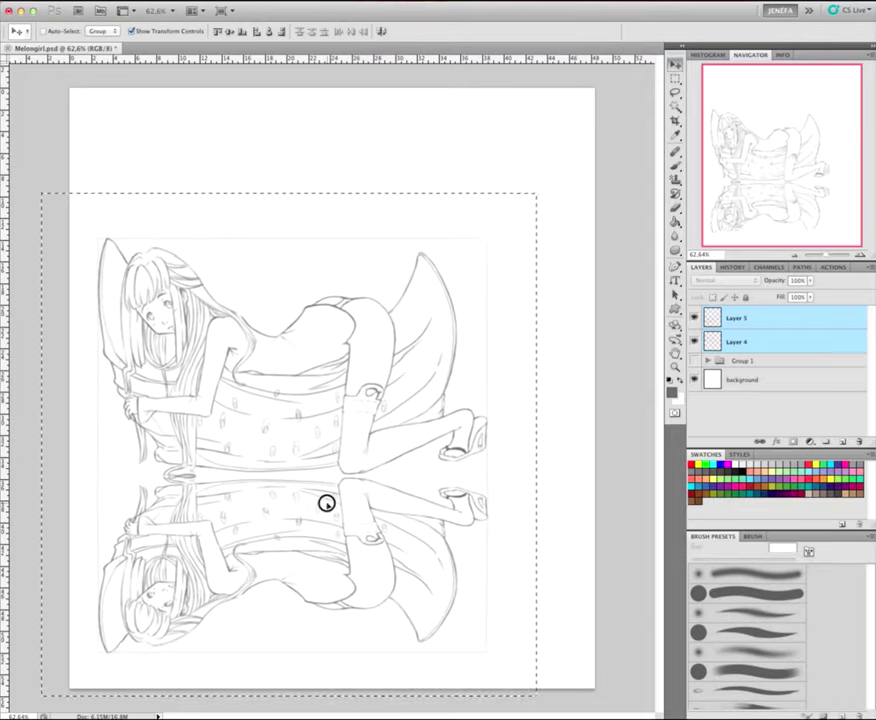
# Step: Crop the canvas around the drawing and reflection, then group both layers
pyautogui.press('c')
pyautogui.moveTo(72, 110); pyautogui.dragTo(510, 688)
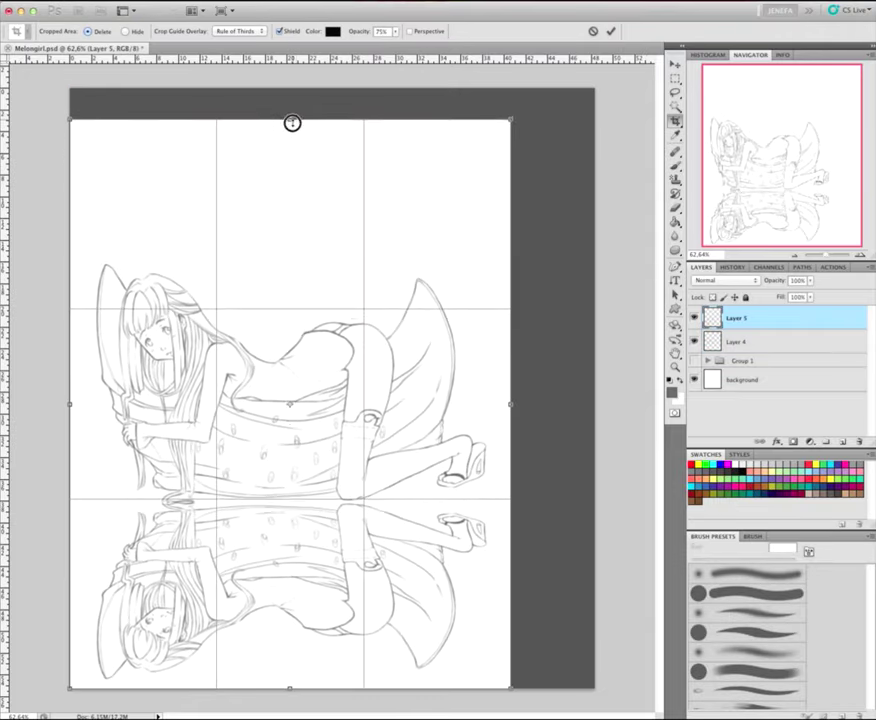
pyautogui.moveTo(290, 172)
pyautogui.mouseDown()
pyautogui.moveTo(290, 105)
pyautogui.moveTo(341, 152)
pyautogui.mouseUp()
pyautogui.press('Return')
pyautogui.hotkey('ctrl', 'g')
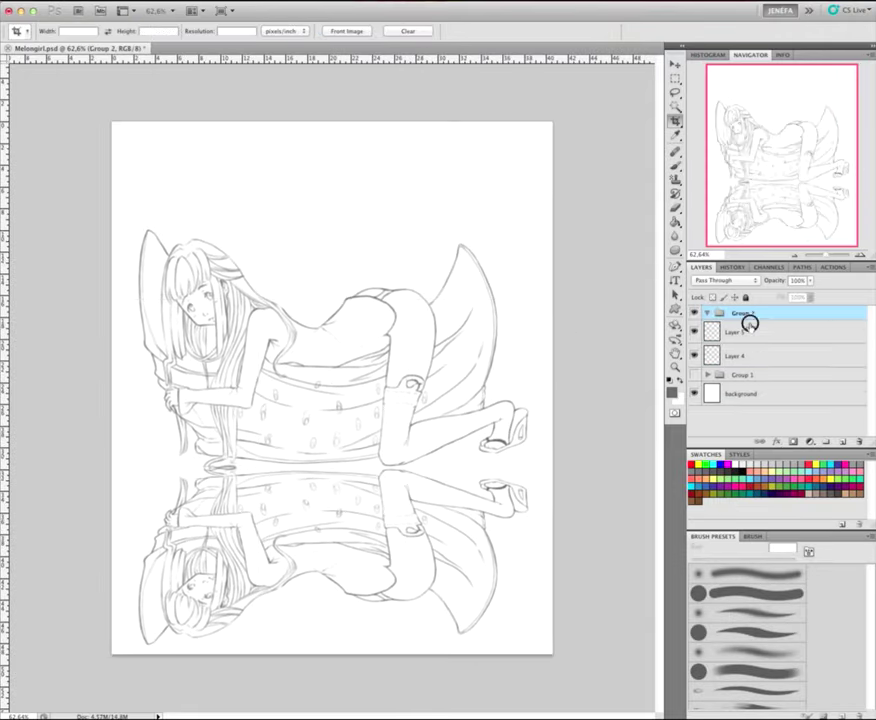